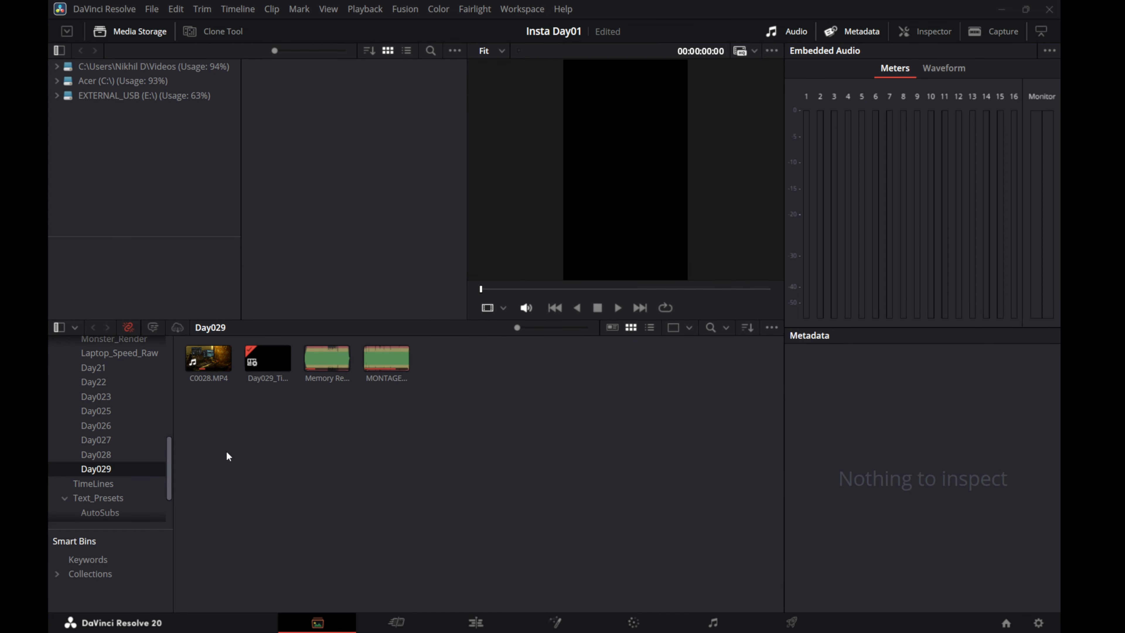
- Tour the Cut, Edit, Fusion, Color, Fairlight and Deliver workspaces, finishing back in the Media workspace
click(395, 622)
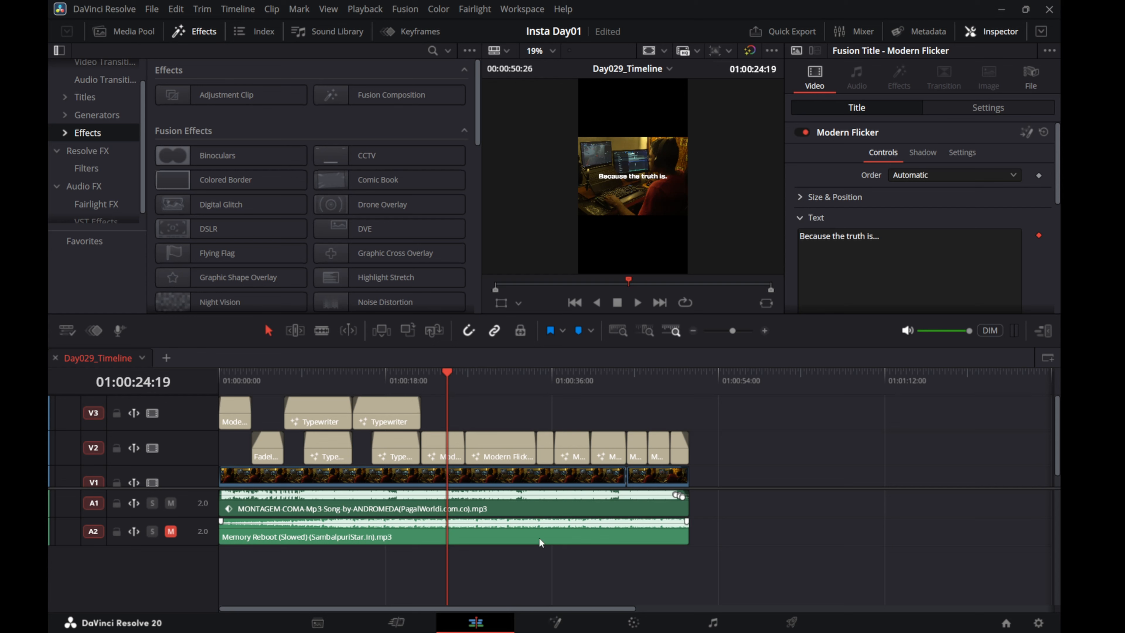
click(561, 622)
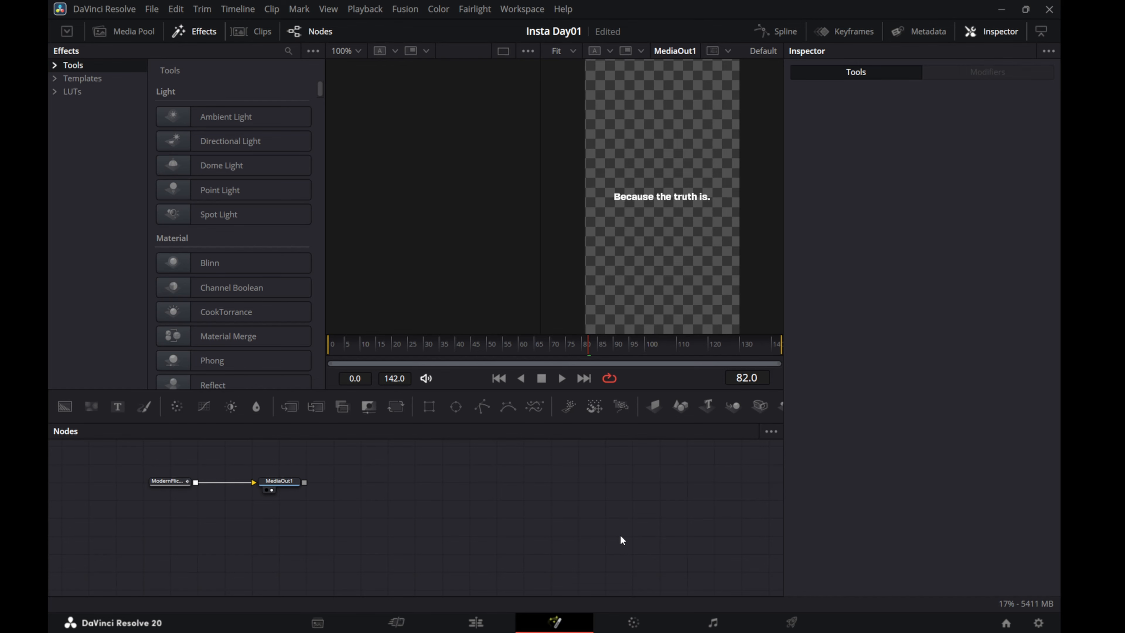
key(shift+6)
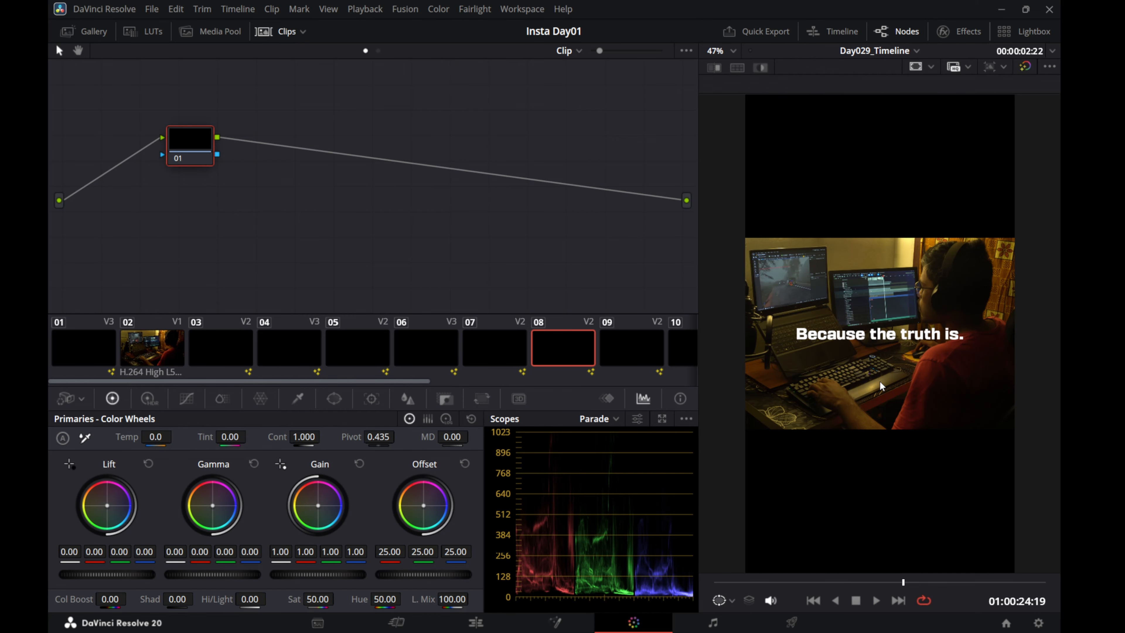
click(713, 622)
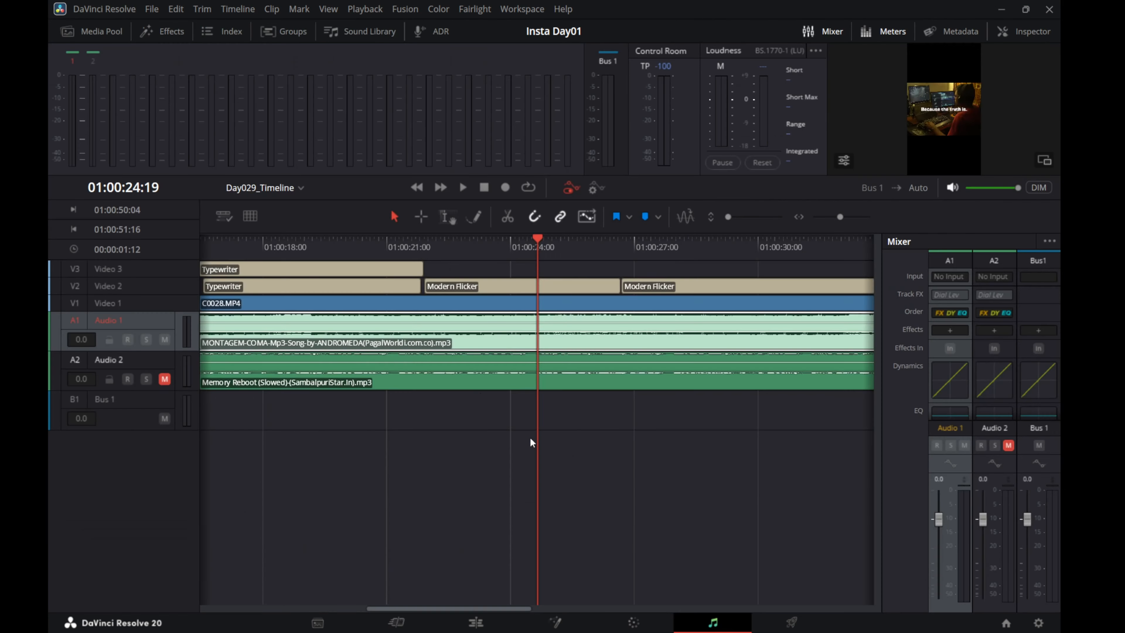
click(791, 622)
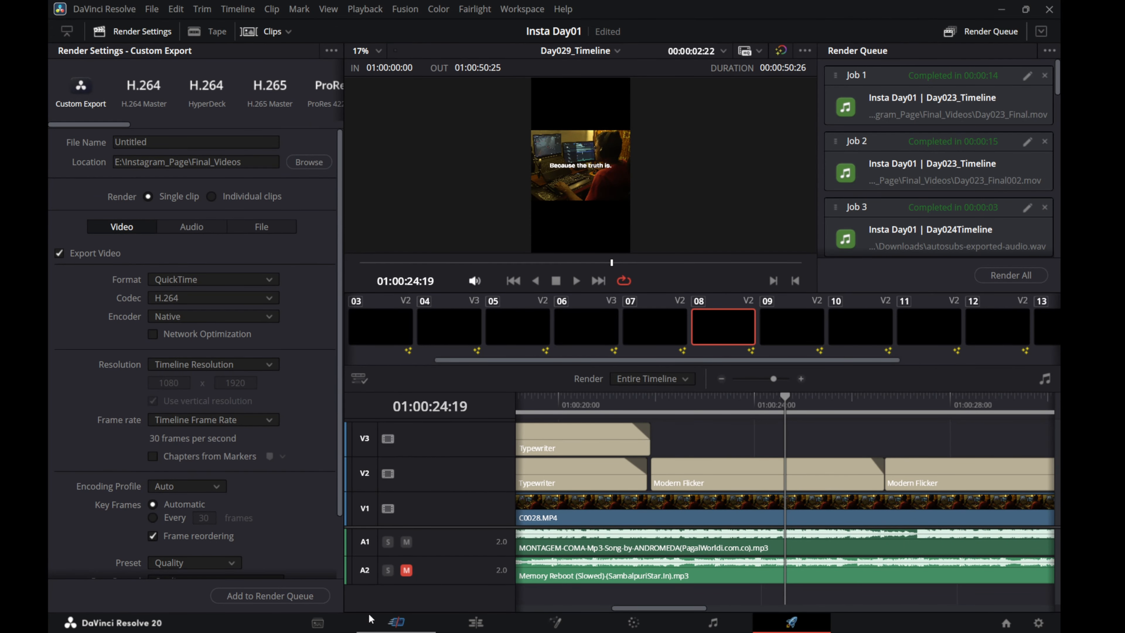
click(318, 622)
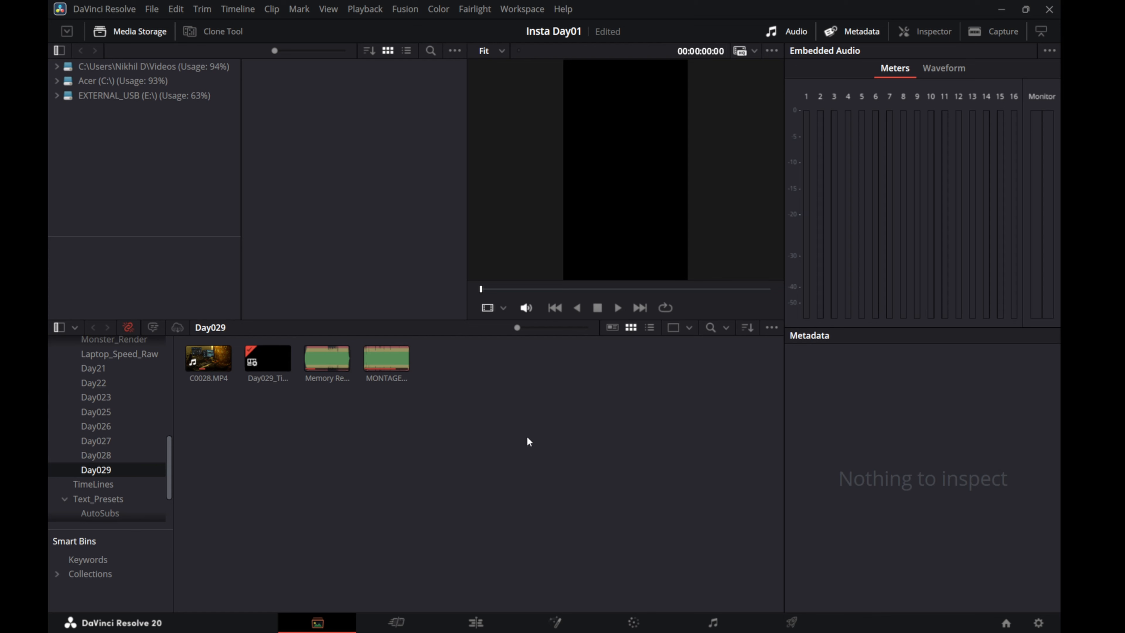
- Examine how the Final_Videos and Raw Videos folders inside Instagram_Page are organised in File Explorer, and close the window
key(super)
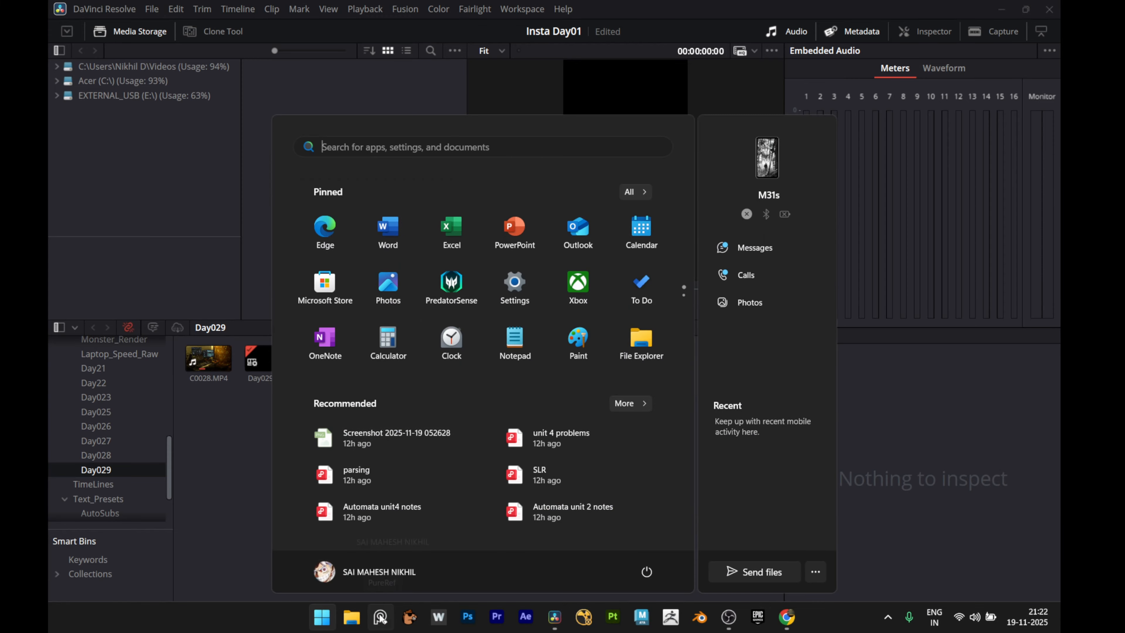
click(352, 621)
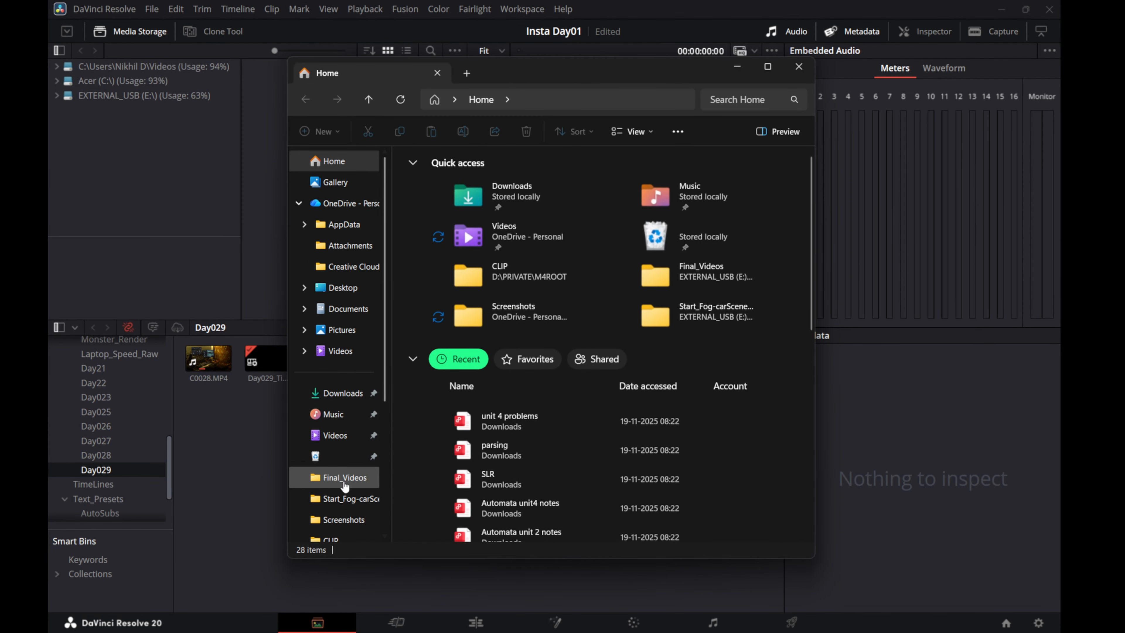
click(342, 477)
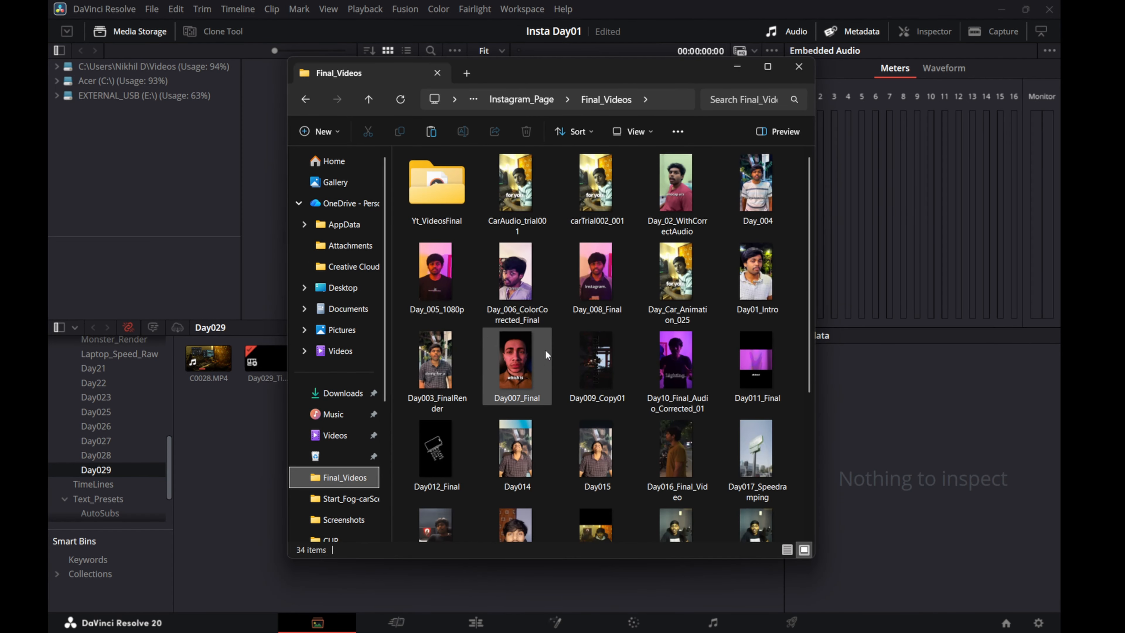
scroll(634, 360, down, 5)
scroll(633, 360, up, 5)
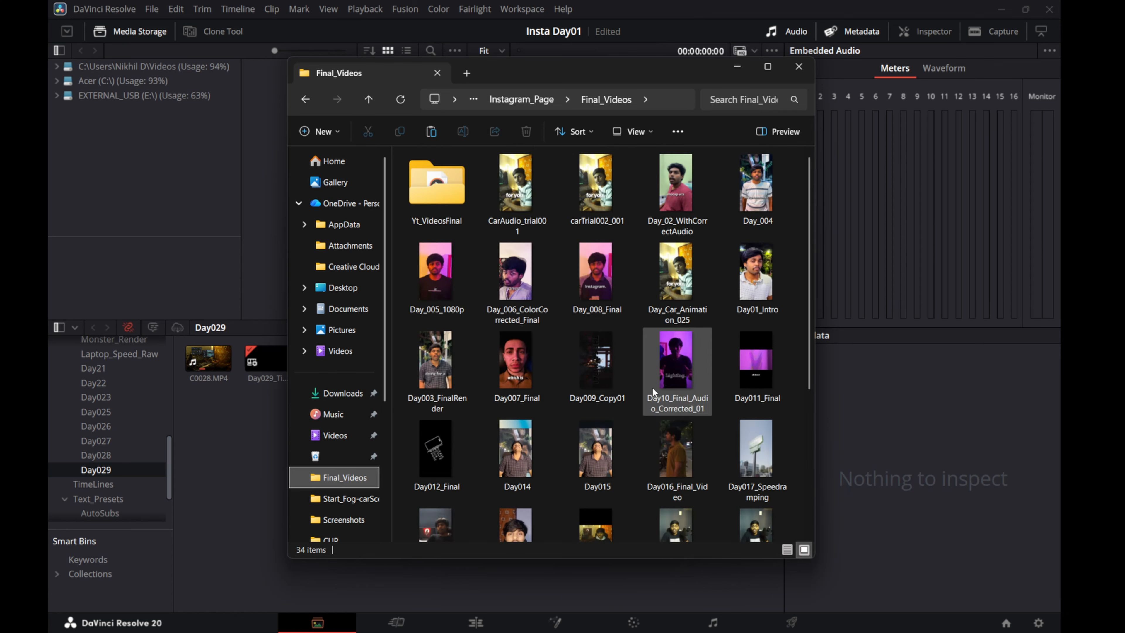
scroll(629, 421, down, 4)
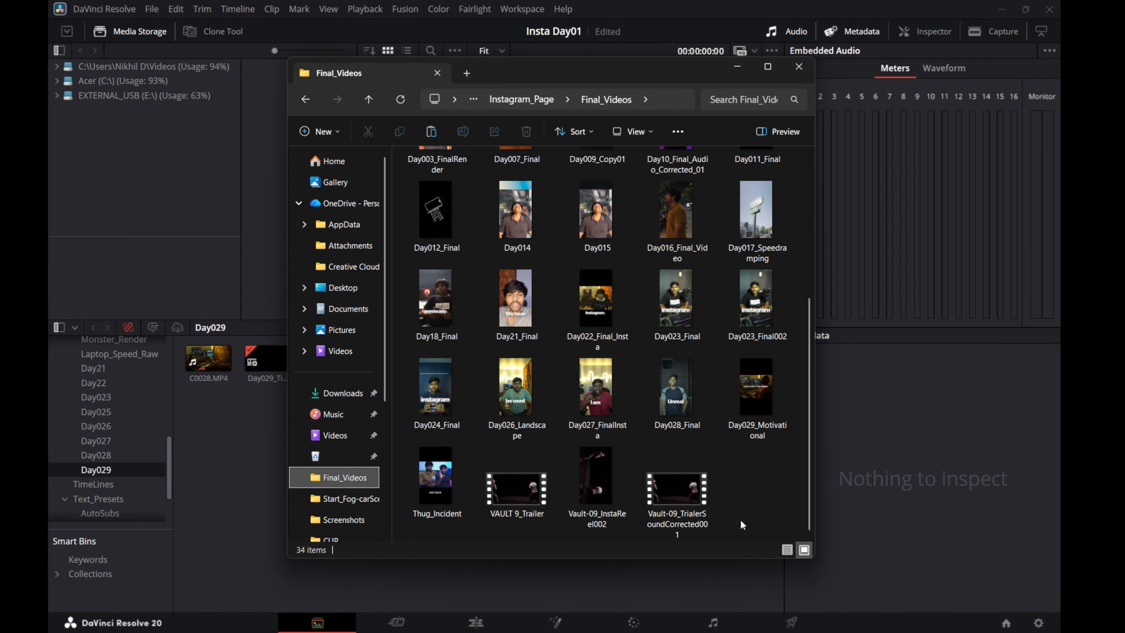
click(369, 100)
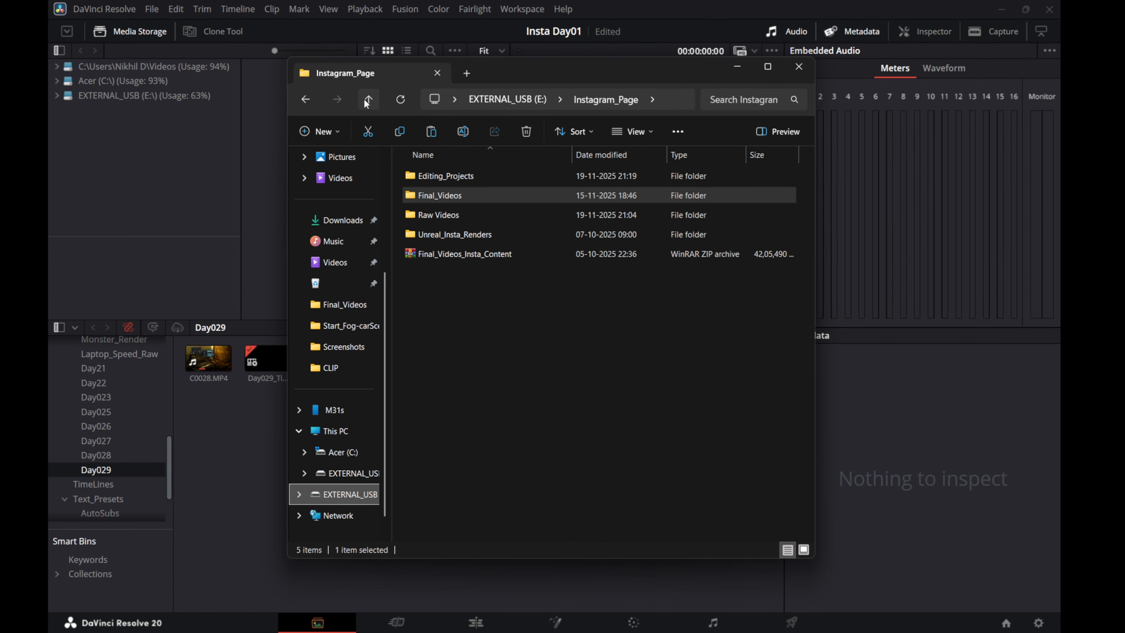
double_click(434, 217)
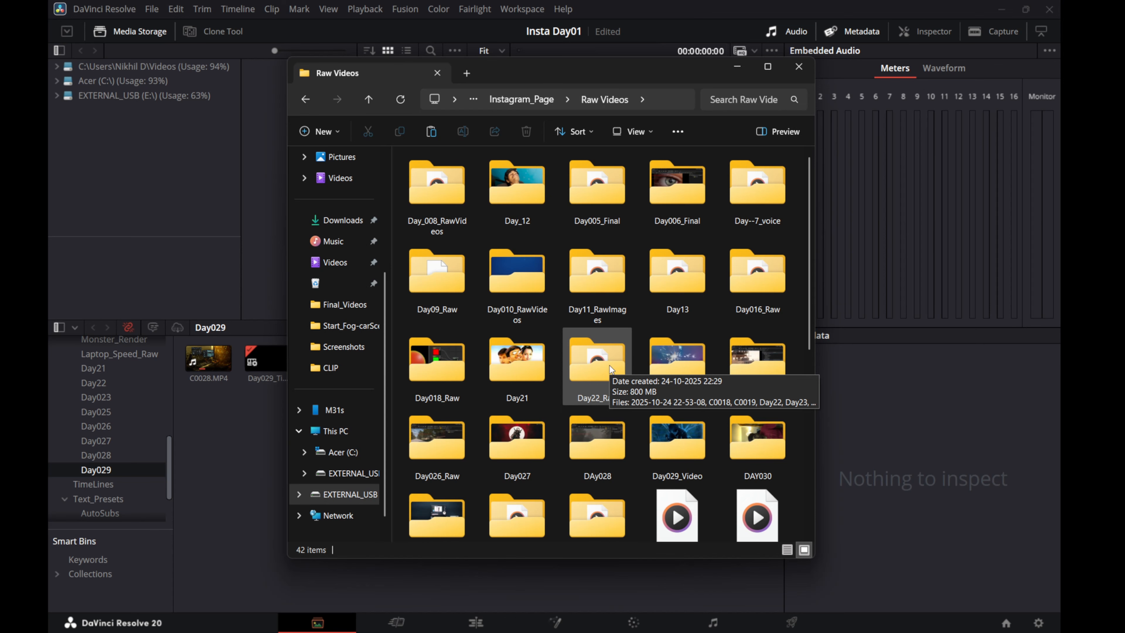
click(444, 70)
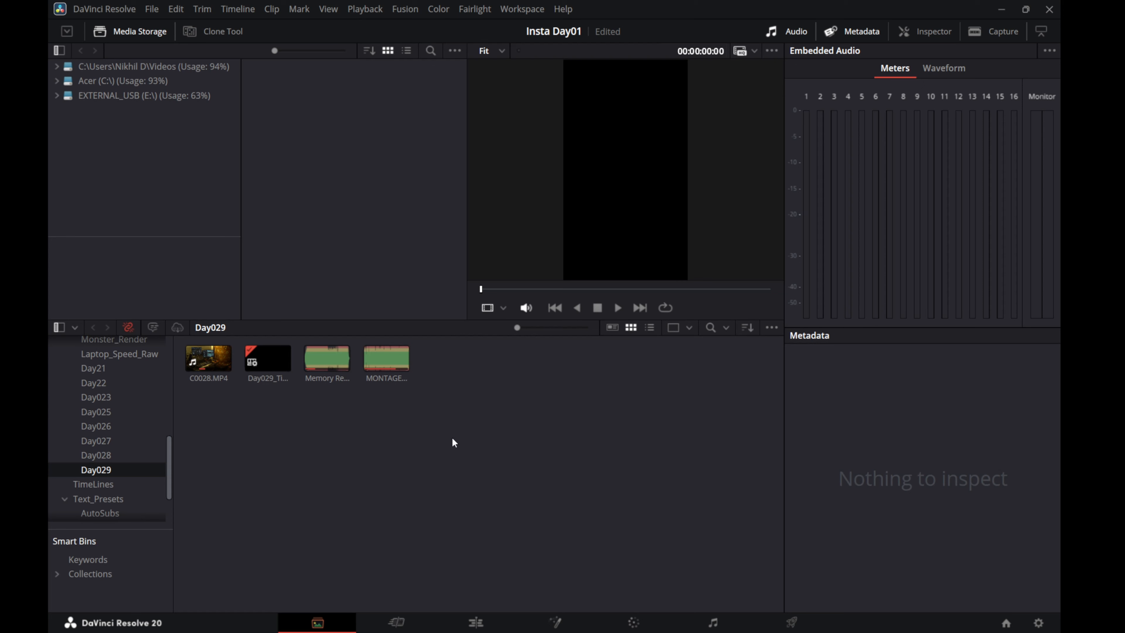
- Create a bin named Day030 inside the Raw Videos bin and open it
scroll(106, 412, up, 10)
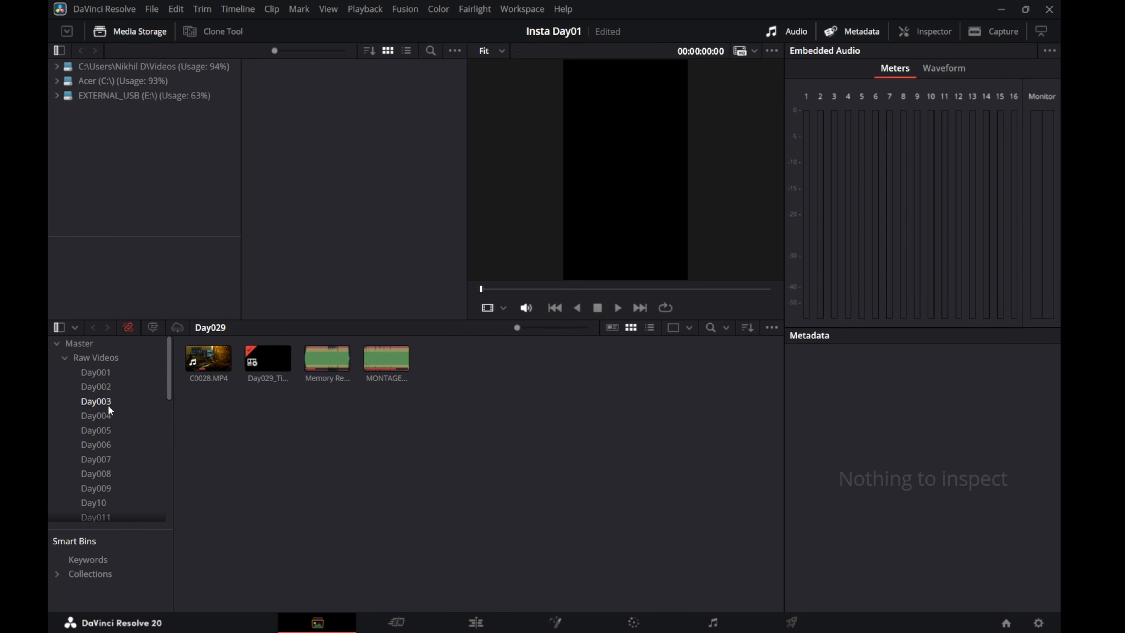
click(92, 359)
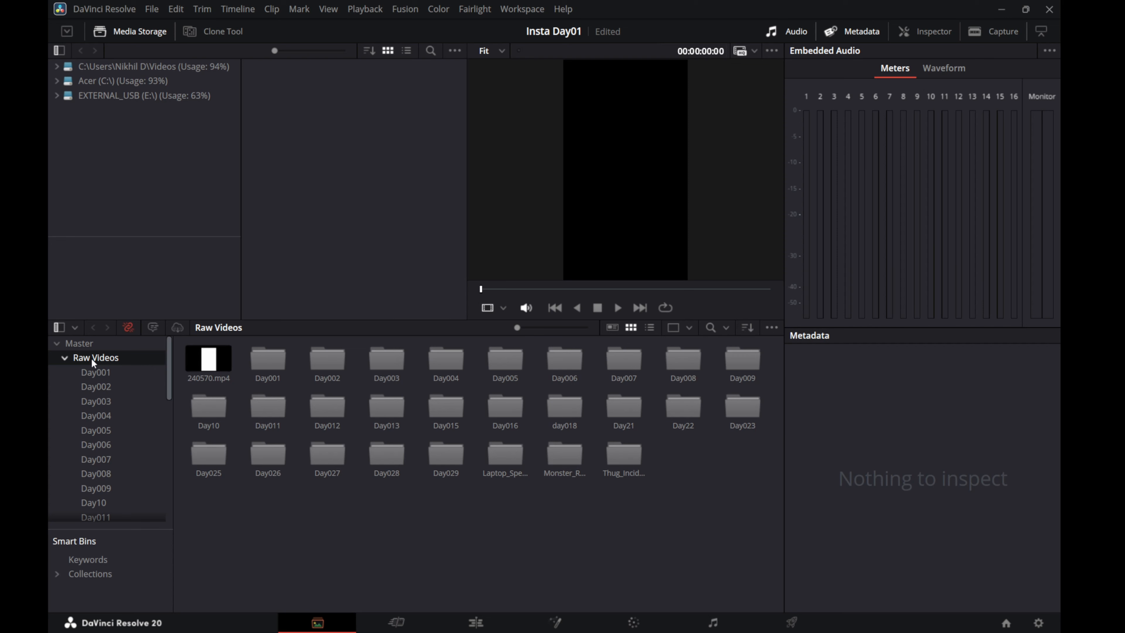
right_click(514, 535)
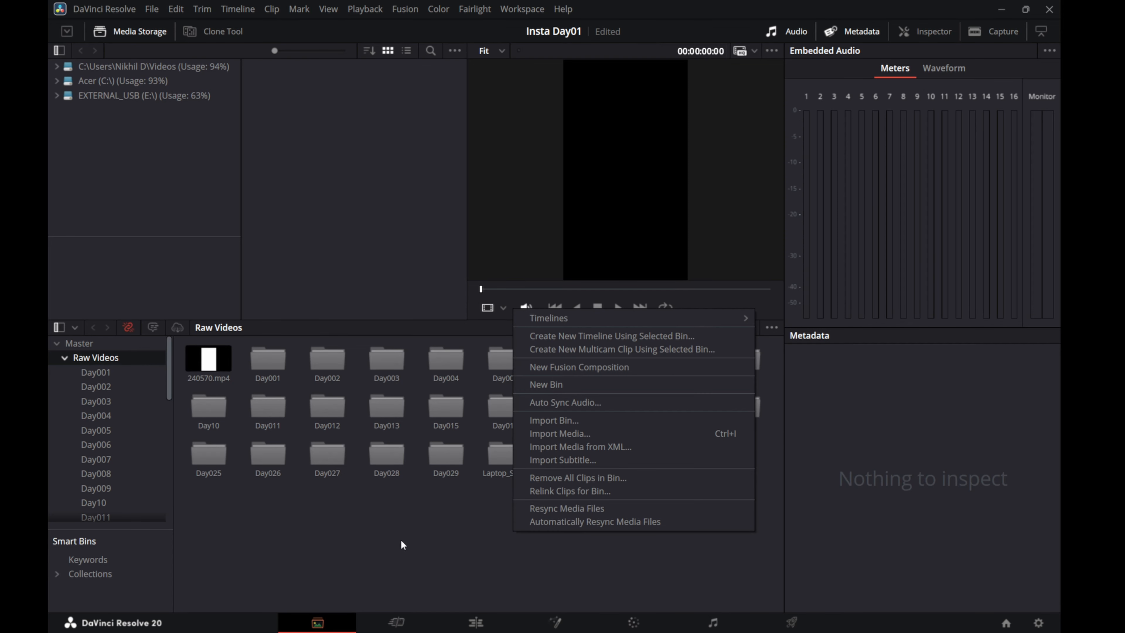
click(529, 384)
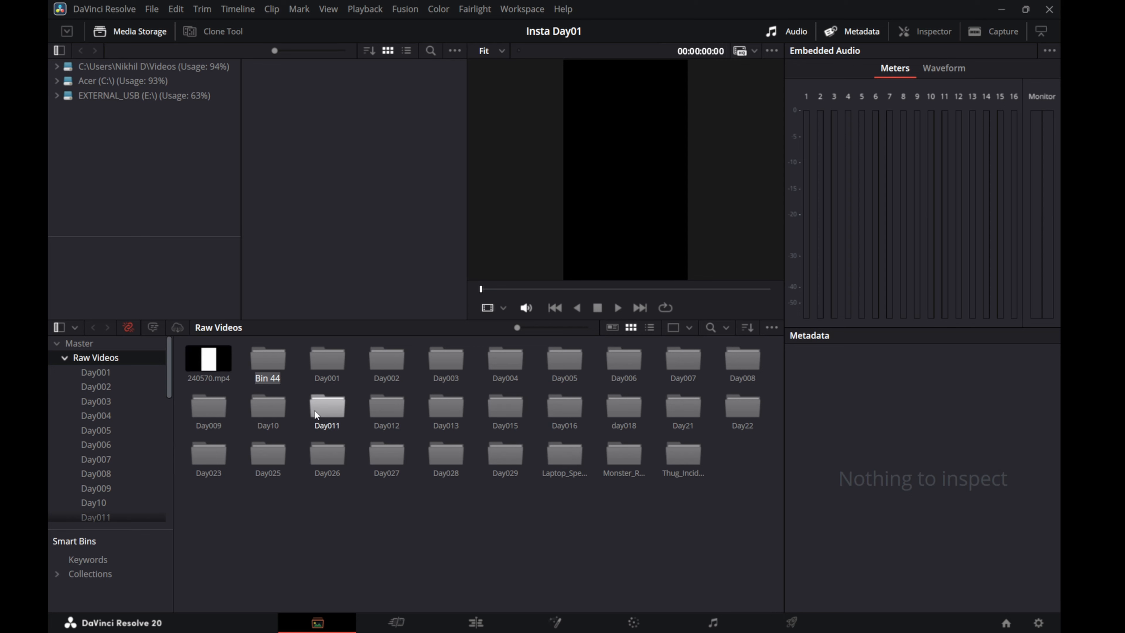
text(Day030)
key(Return)
double_click(265, 378)
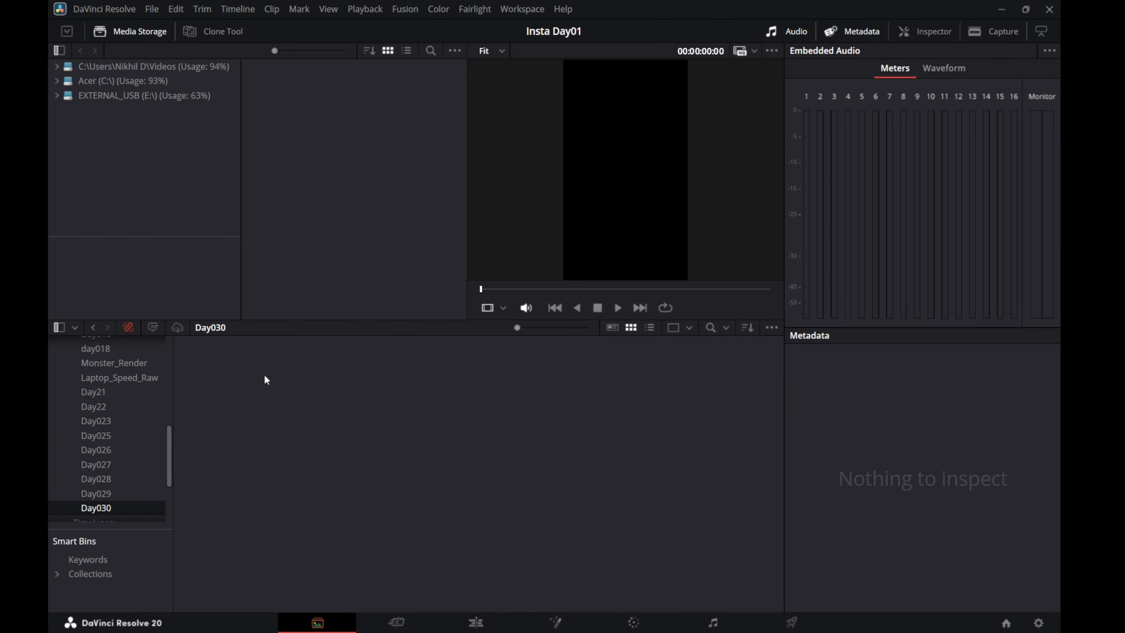
- Import the clips C0028 and C0029 from the DAY030 folder in Raw Videos on the external drive into the Day030 bin
click(321, 619)
click(346, 625)
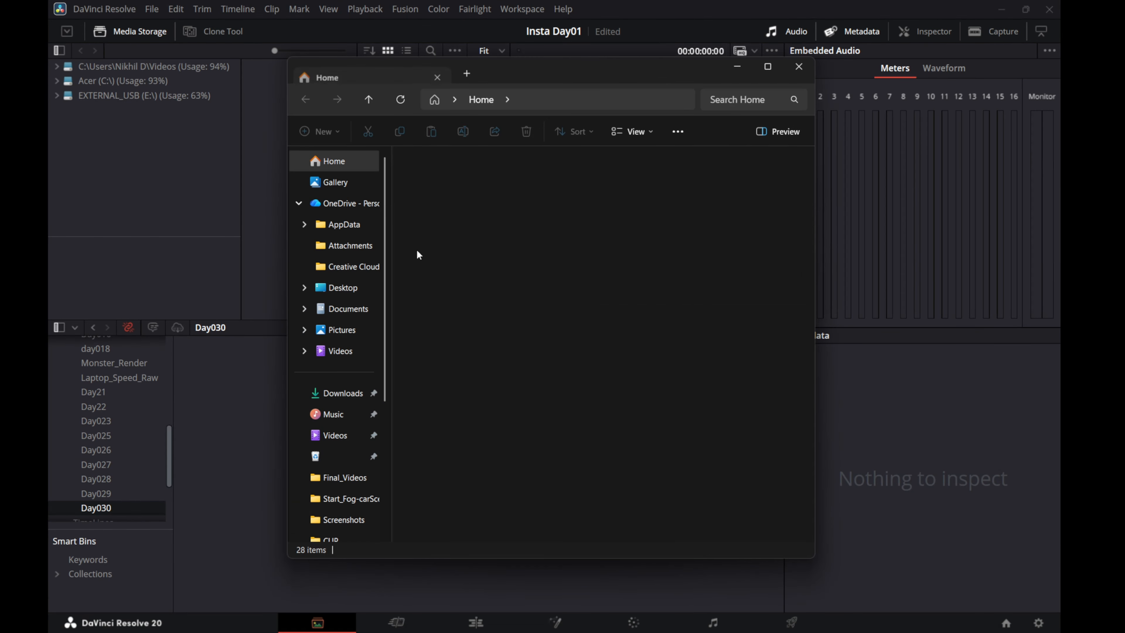
click(341, 477)
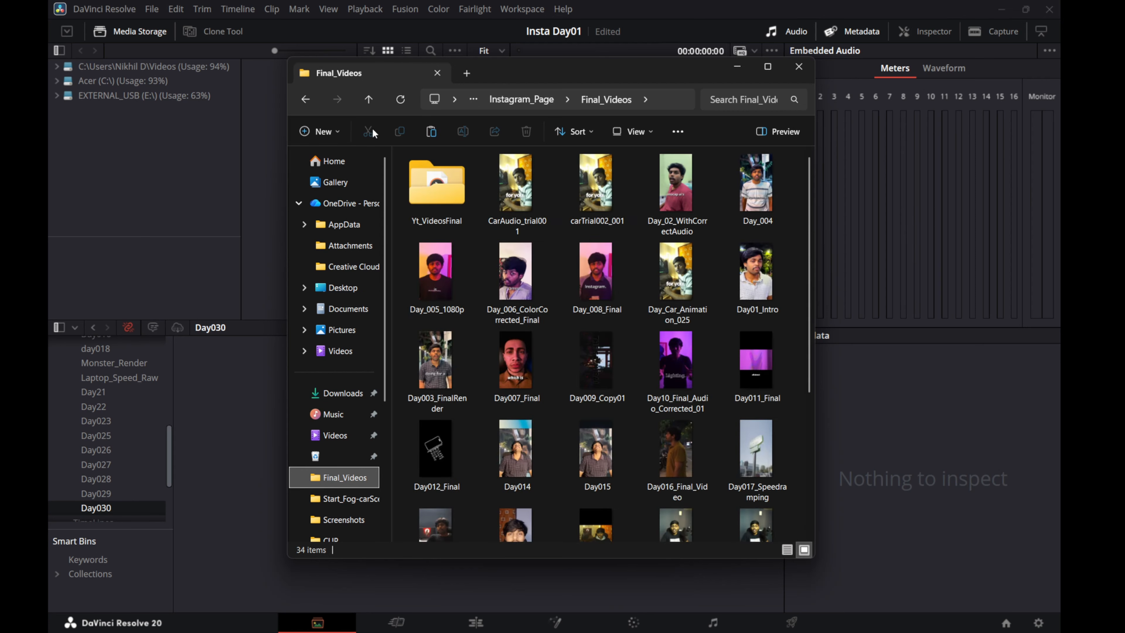
click(369, 99)
double_click(449, 219)
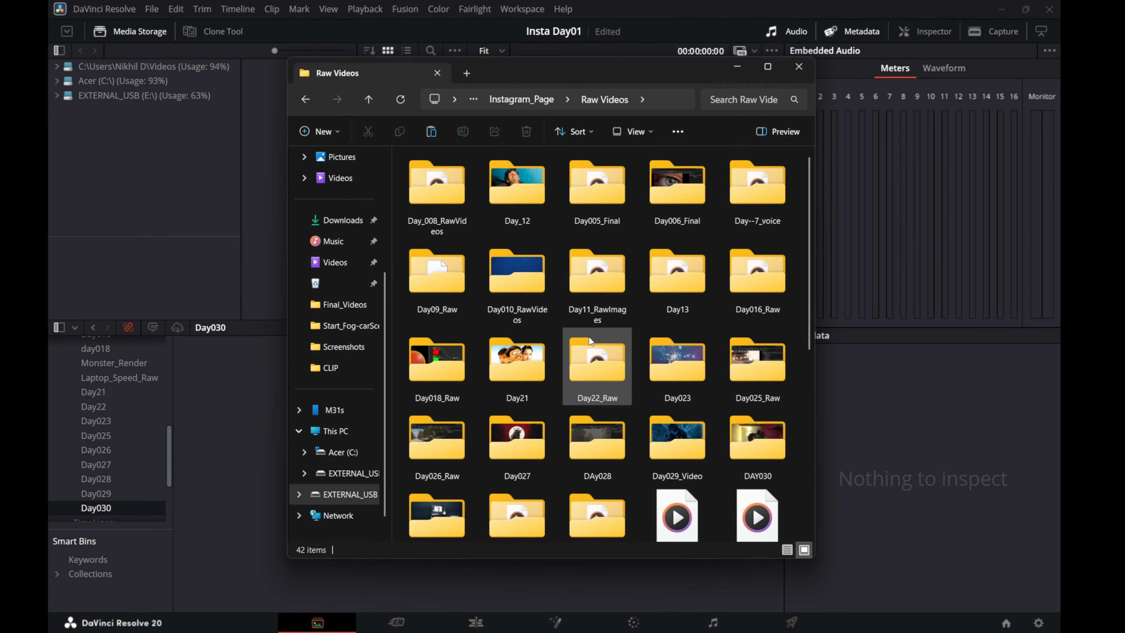
scroll(642, 355, down, 5)
drag(554, 287, 438, 191)
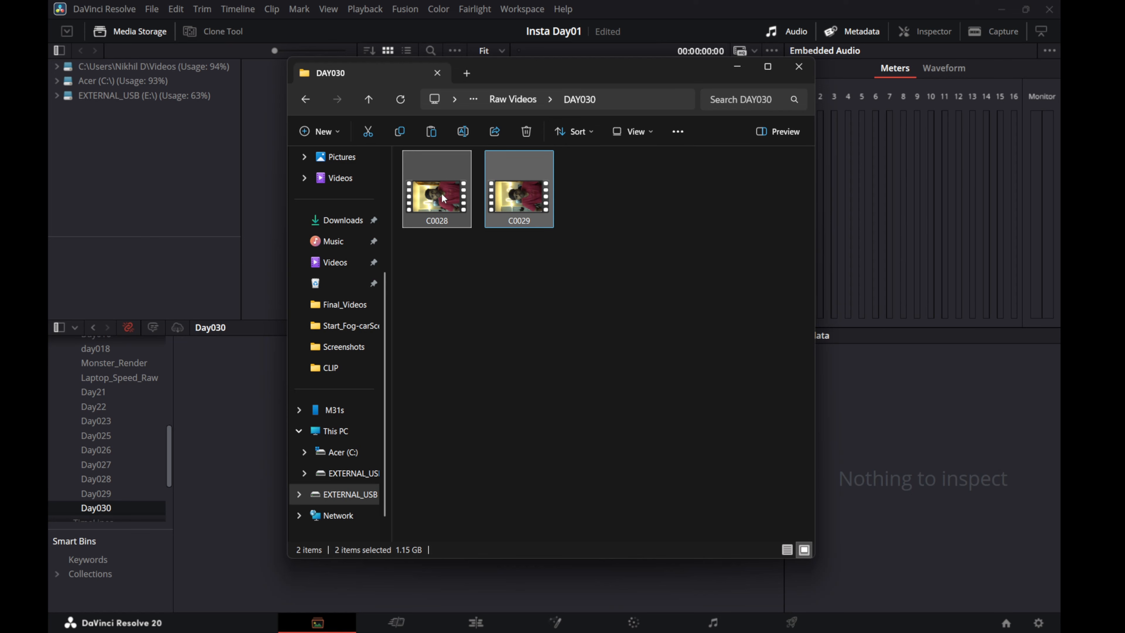
drag(444, 195, 223, 370)
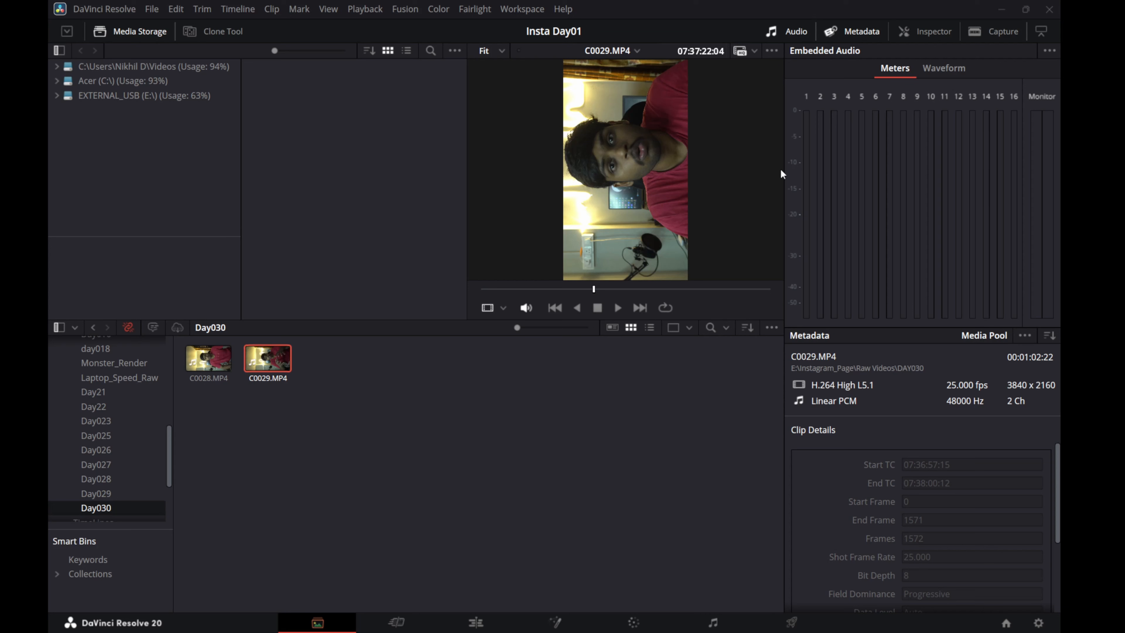
- Create a new timeline from the Day030 bin named Day030_Timeline, keeping the project settings
click(288, 404)
right_click(329, 371)
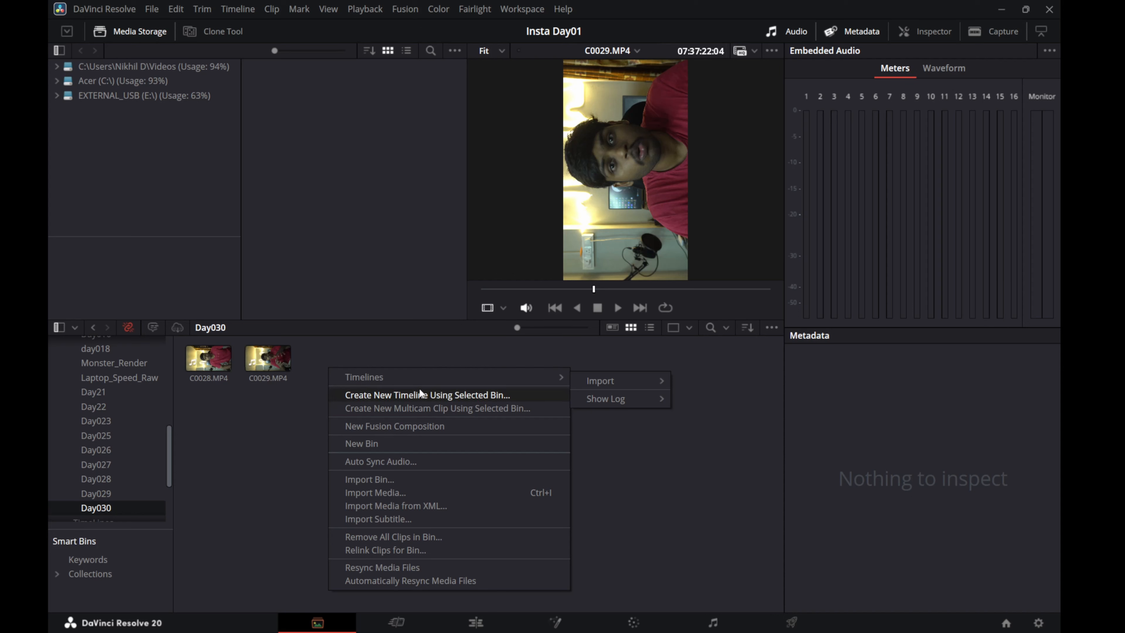
click(400, 393)
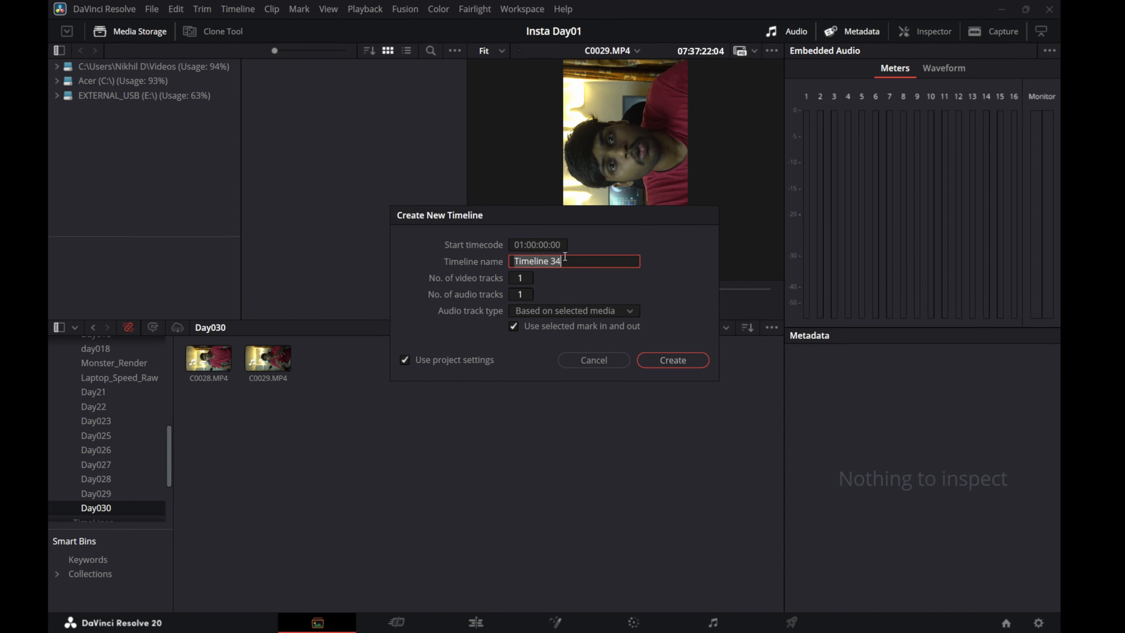
text(Ti)
key(BackSpace)
key(BackSpace)
text(Day030_Timeline)
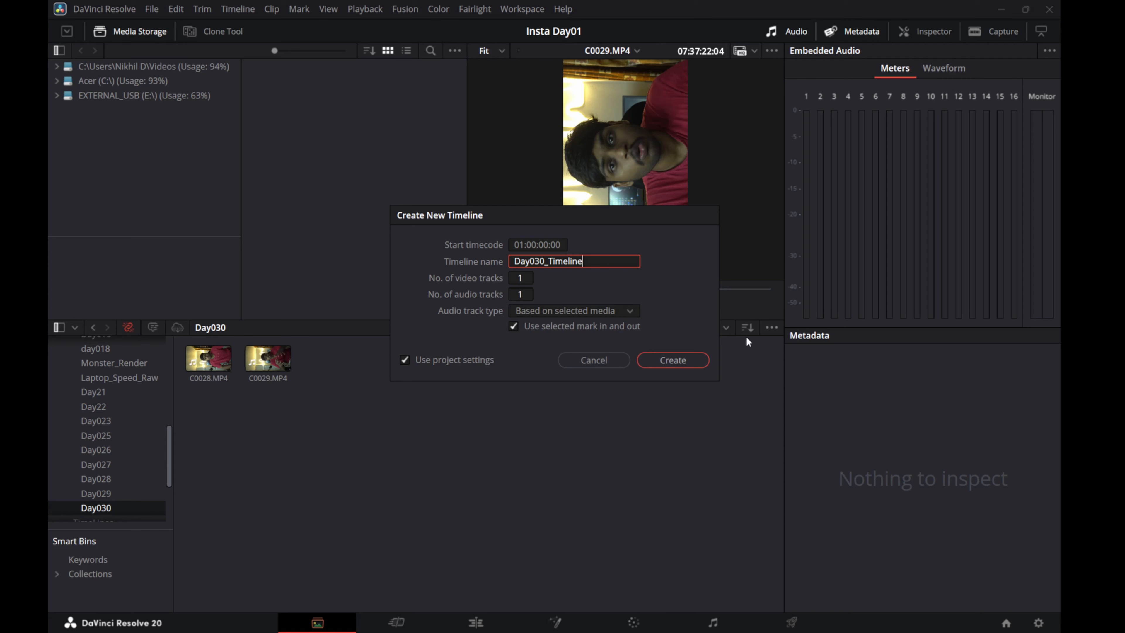
click(669, 361)
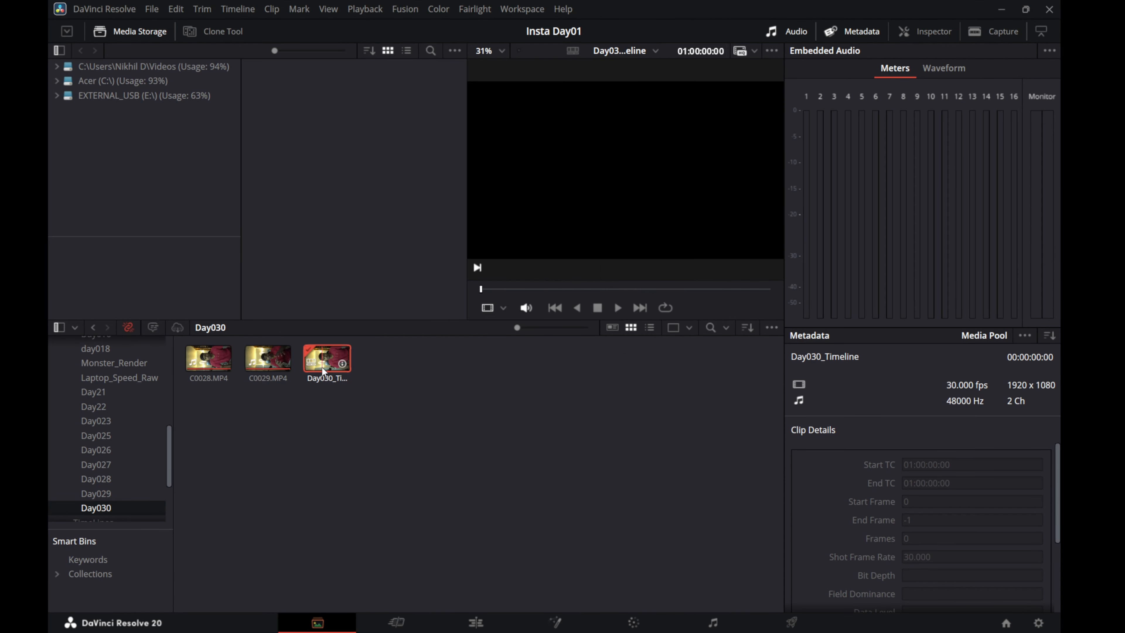
- Select Day030_Timeline in the Day030 bin and show it in the Edit workspace
drag(312, 434, 194, 365)
click(306, 426)
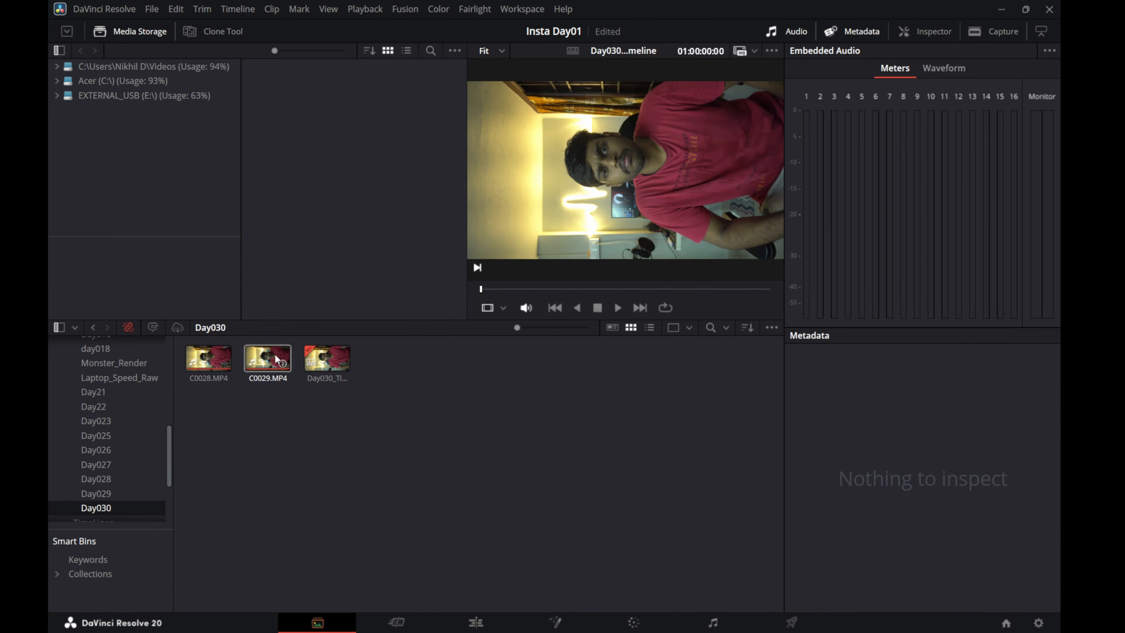
click(322, 361)
click(475, 622)
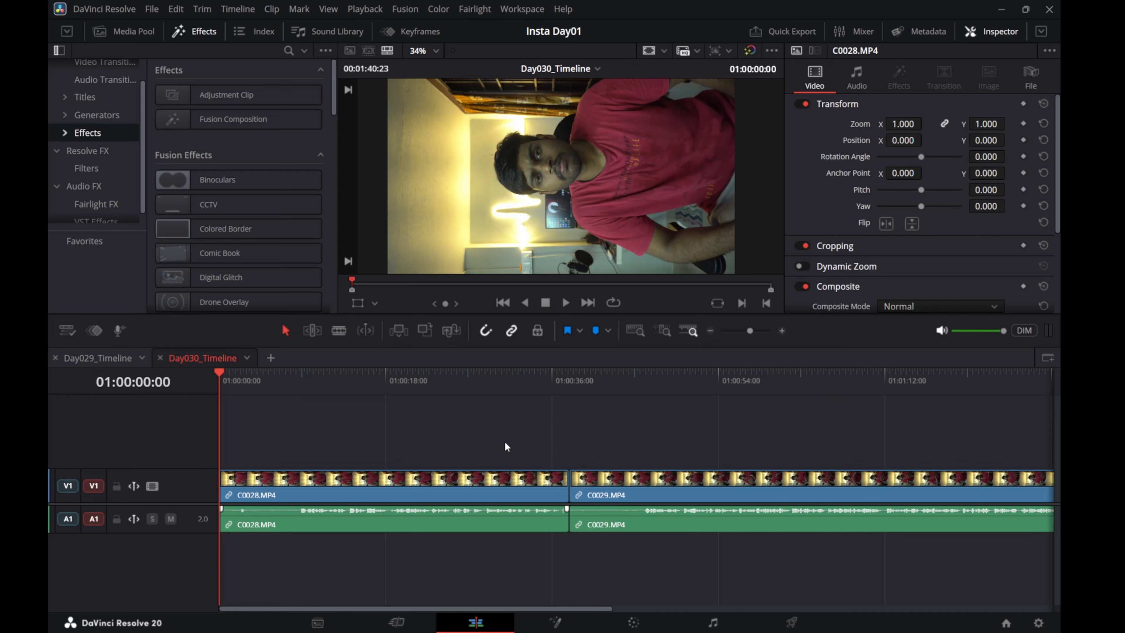
- Delete both clips, C0028 and C0029, with their audio from Day030_Timeline
scroll(585, 440, right, 5)
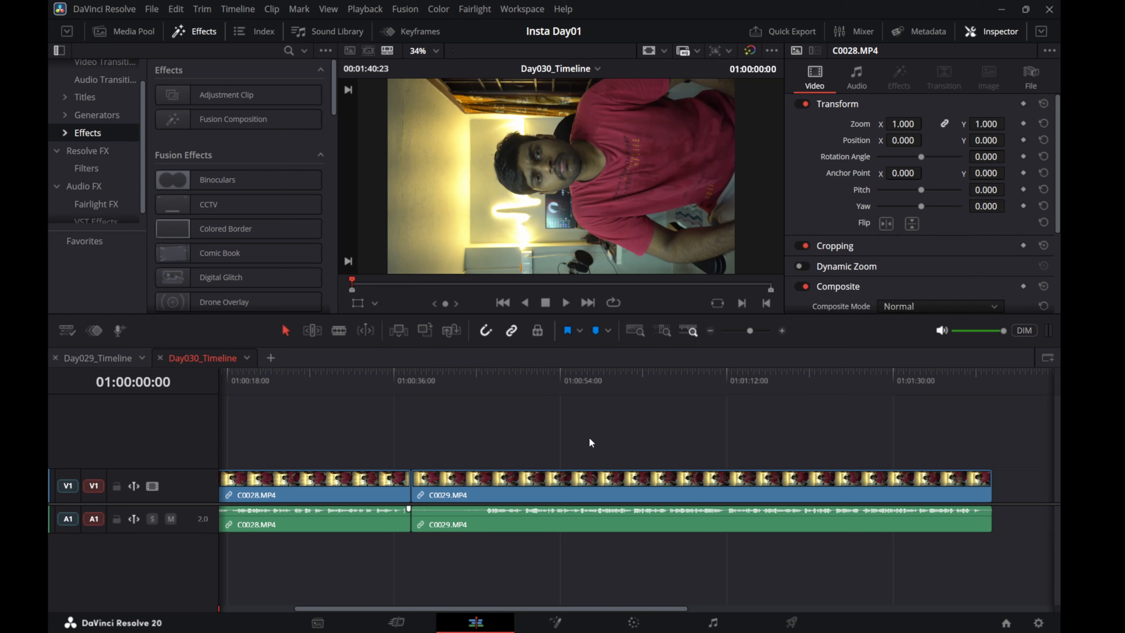
scroll(575, 443, right, 3)
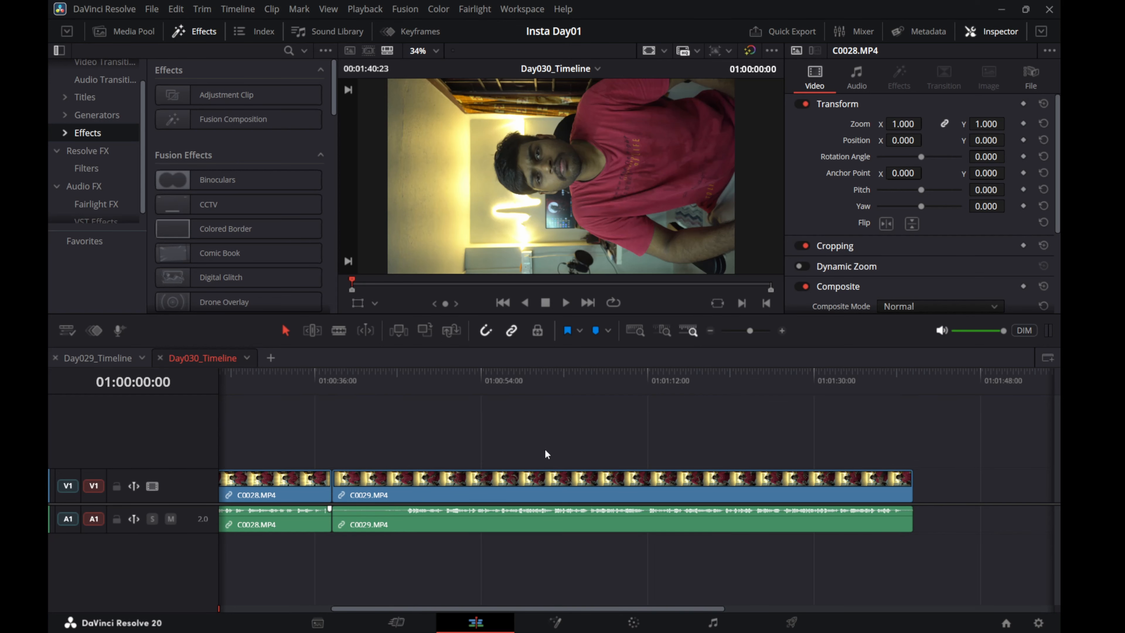
drag(882, 557, 255, 421)
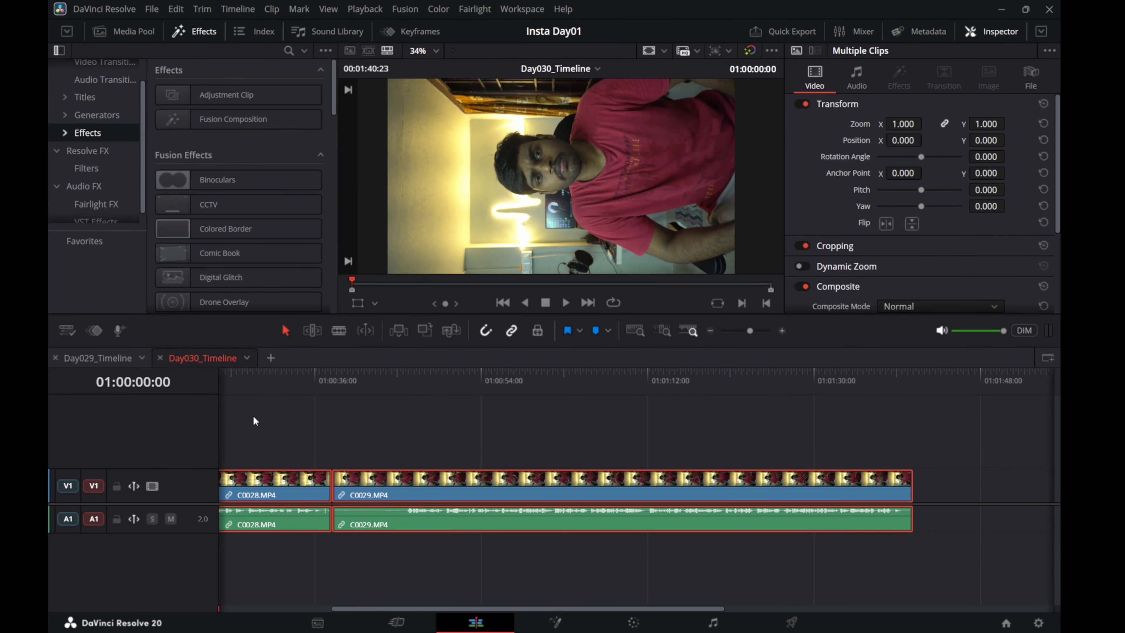
key(Delete)
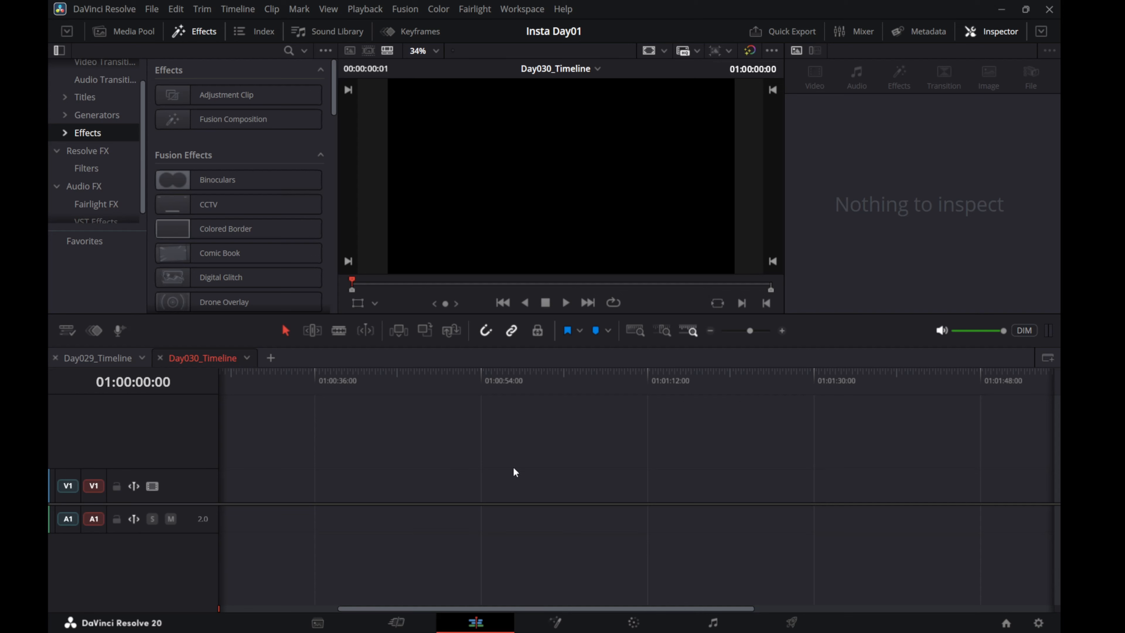
scroll(513, 467, left, 5)
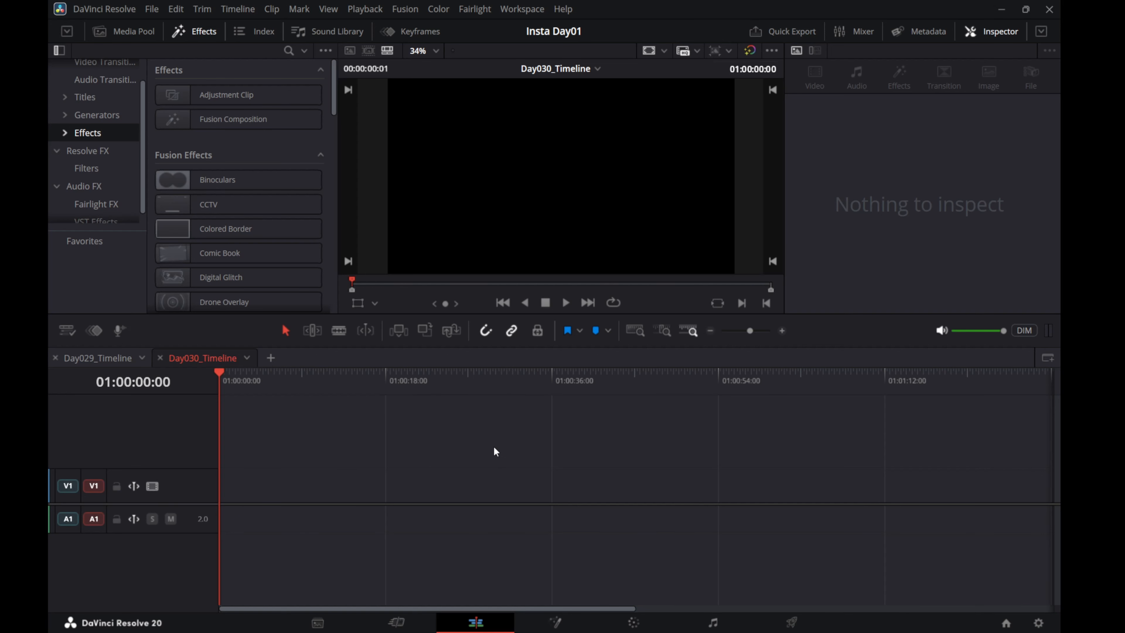
scroll(495, 451, right, 5)
scroll(495, 451, left, 5)
scroll(495, 451, down, 3)
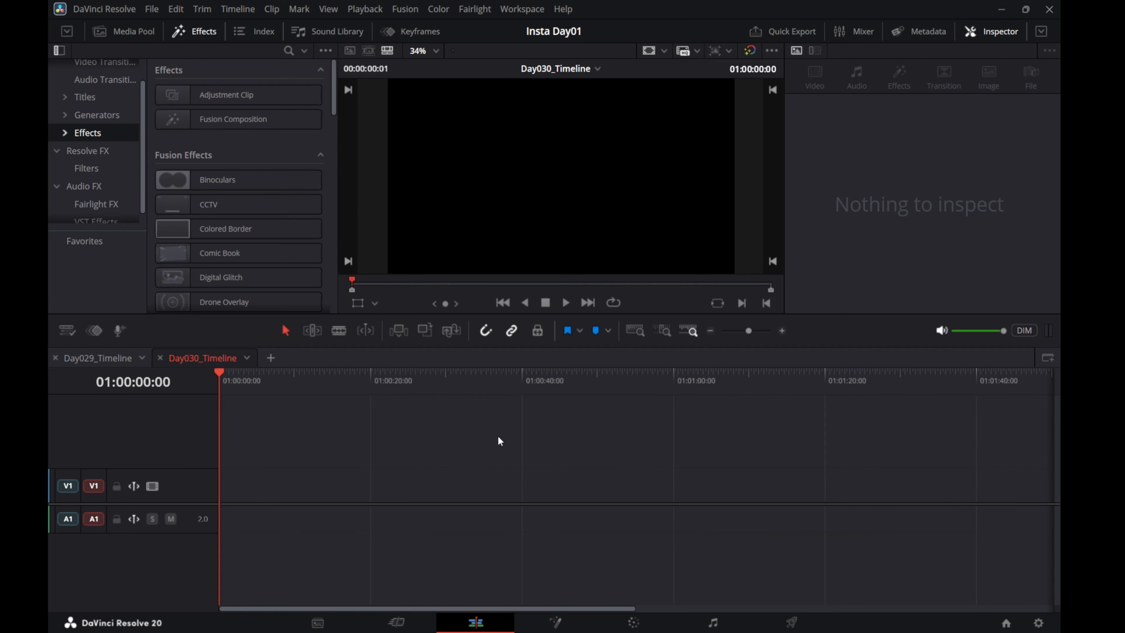
scroll(507, 449, down, 2)
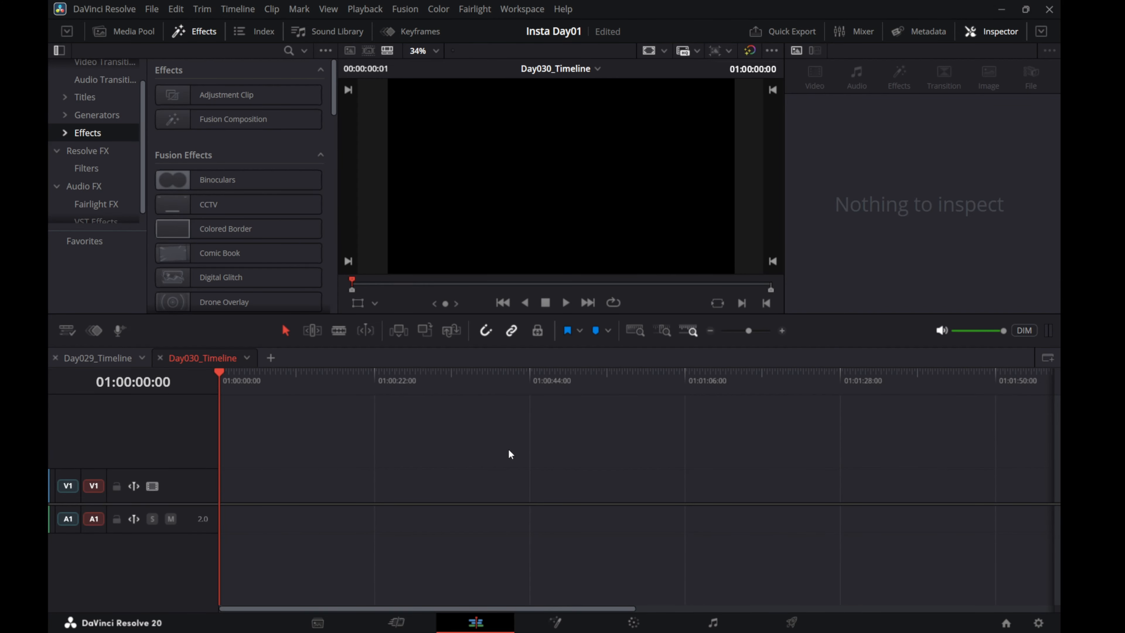
- In the Timeline Settings of Day030_Timeline, turn off the project settings and enable vertical resolution
click(316, 622)
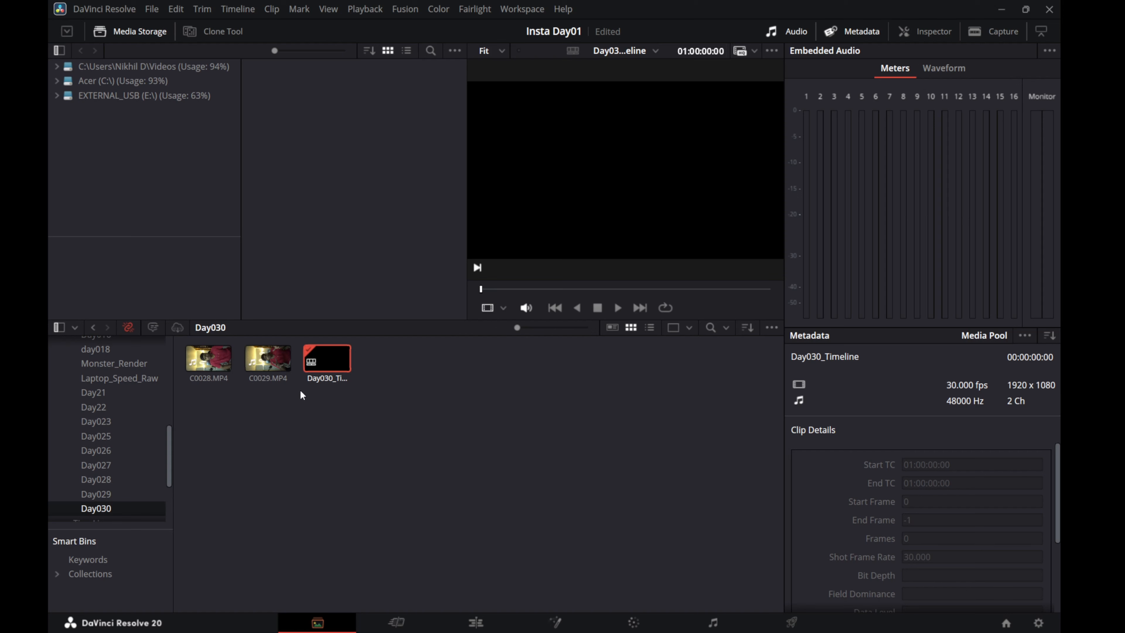
right_click(320, 368)
mouse_move(430, 372)
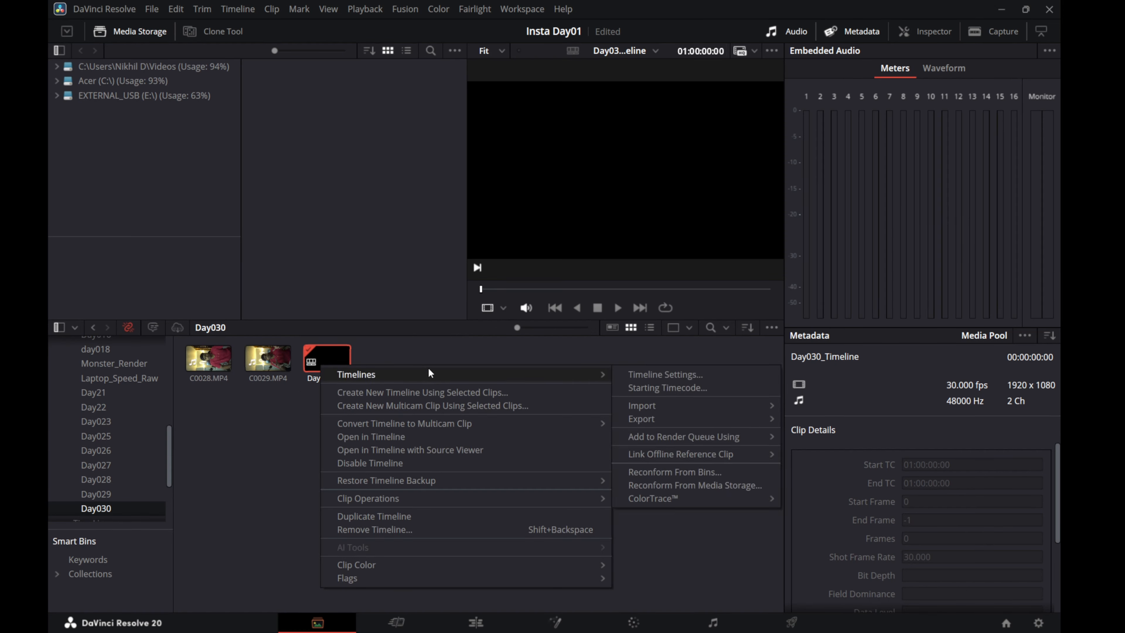
click(652, 373)
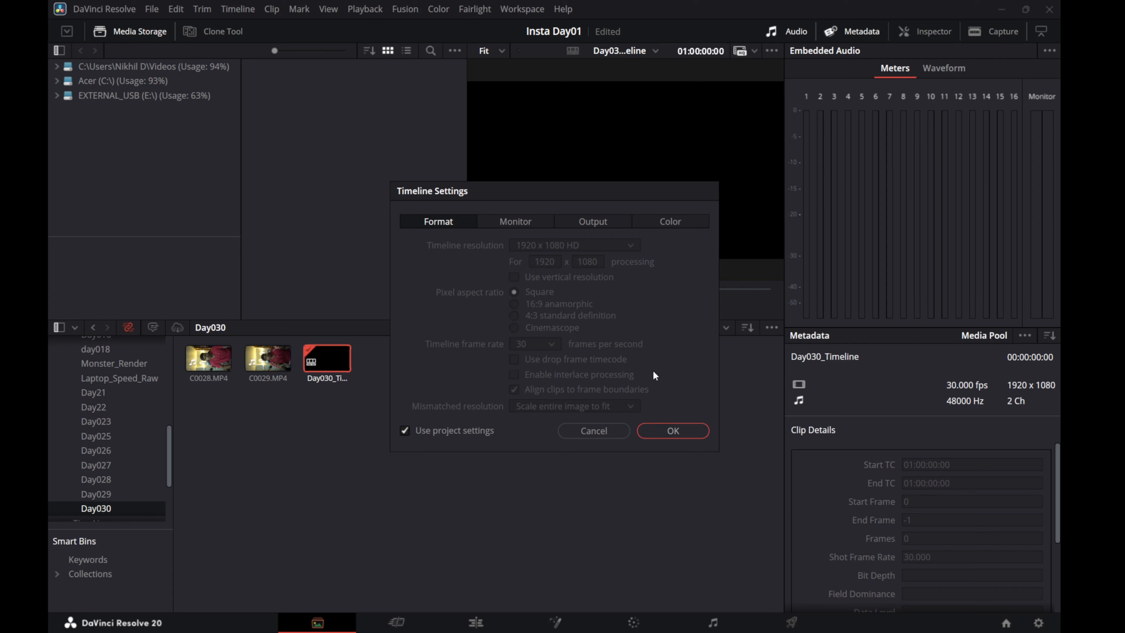
click(402, 430)
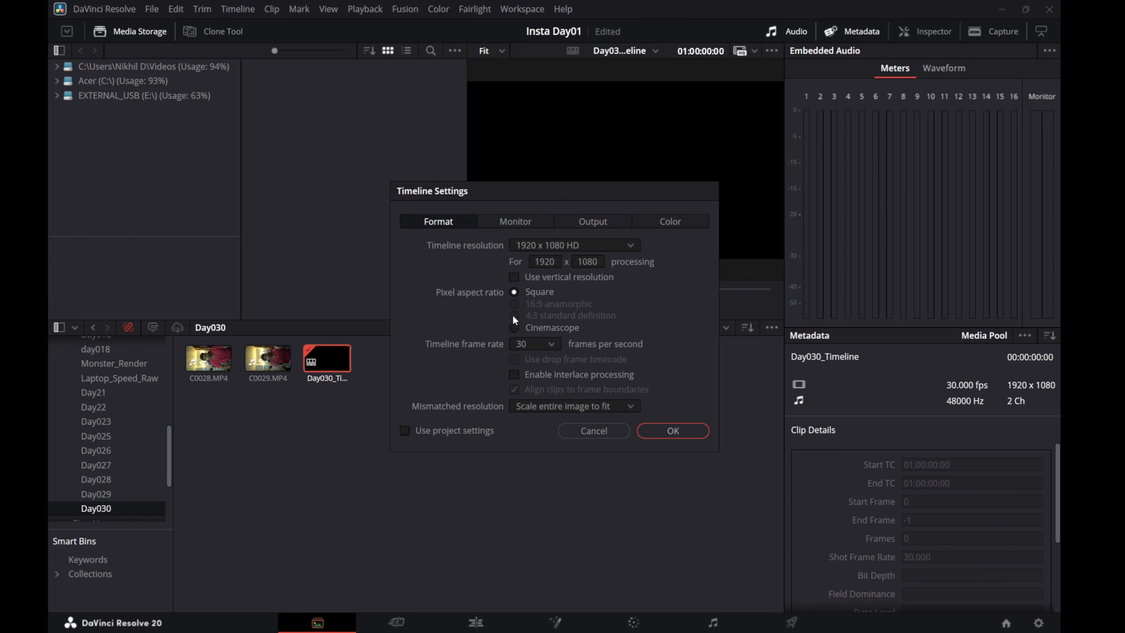
click(513, 276)
- Set the timeline's color science to DaVinci YRGB Color Managed with HDR DaVinci Wide Gamut Intermediate processing, and apply the settings
click(511, 222)
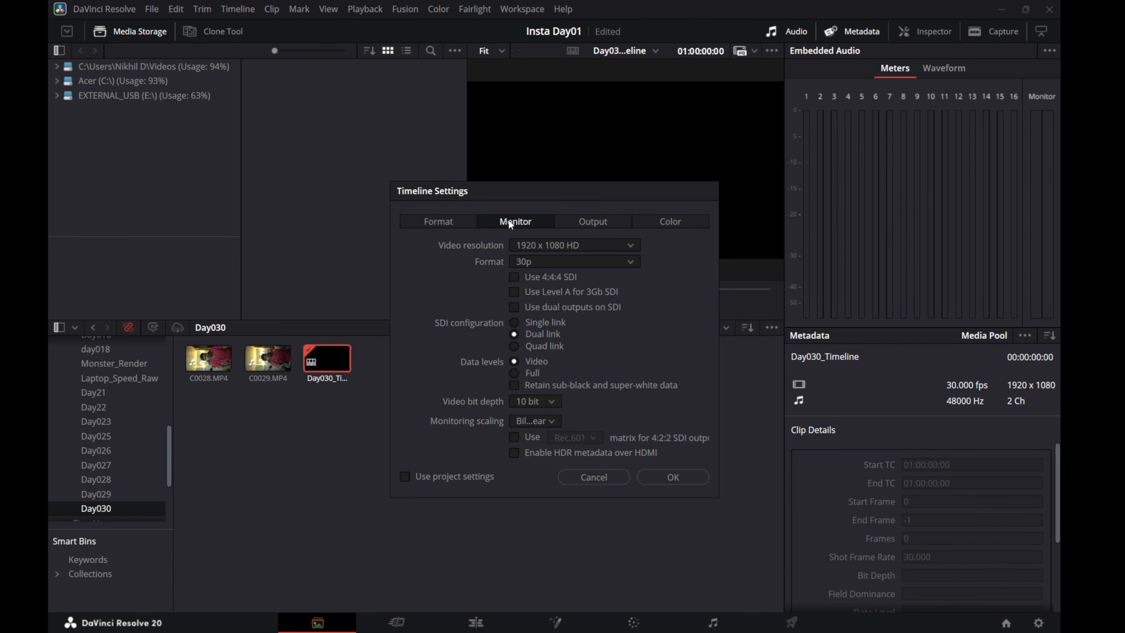
click(585, 220)
click(657, 220)
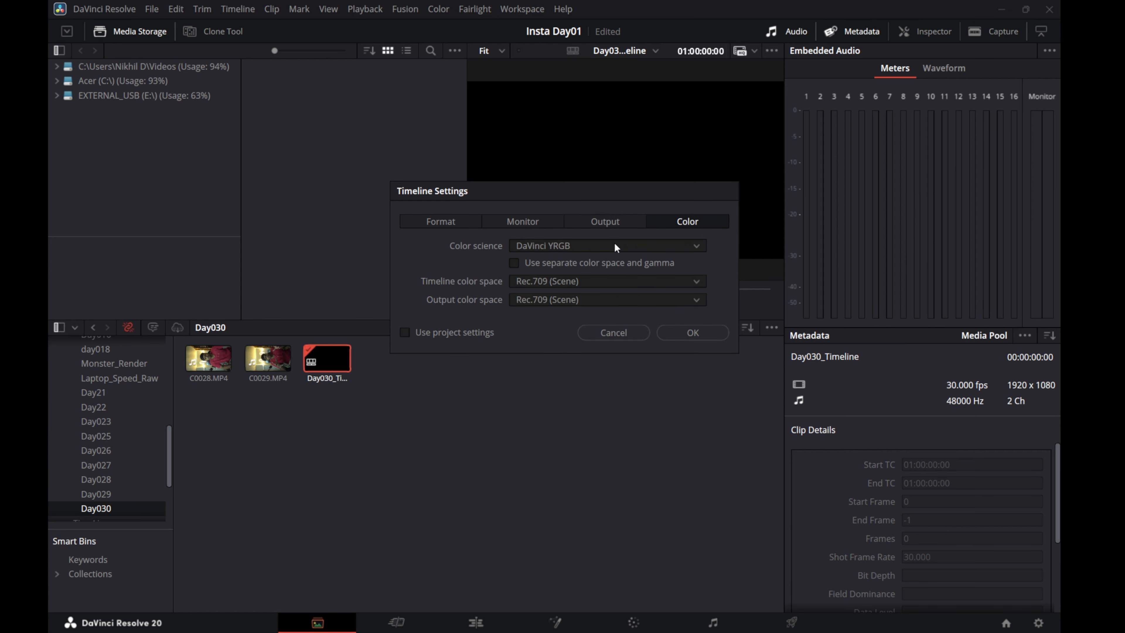
click(558, 248)
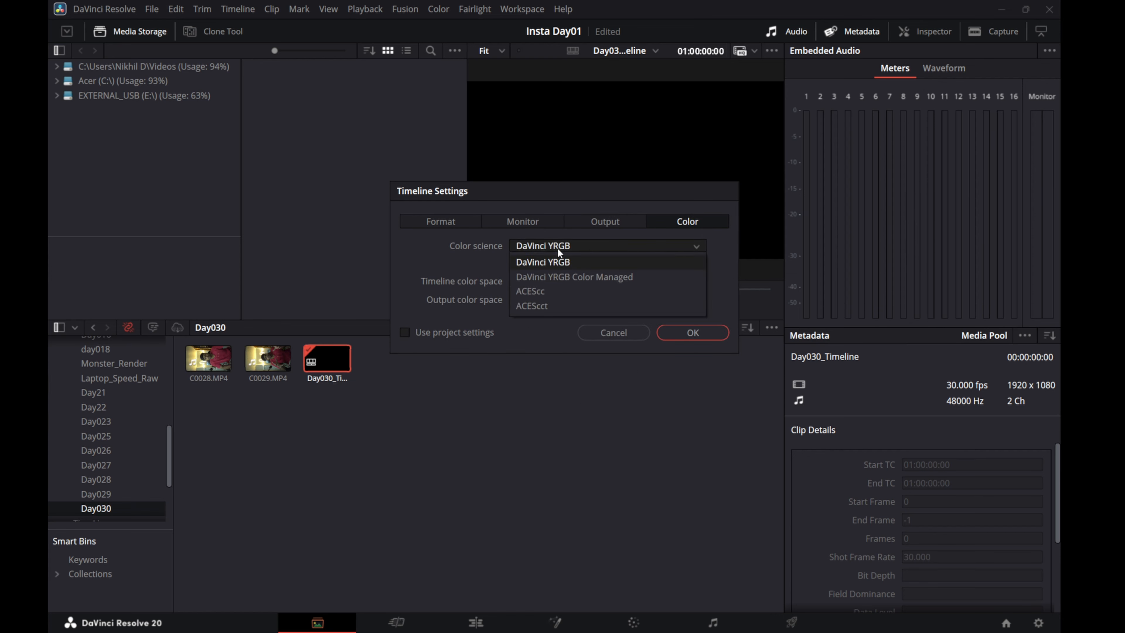
click(563, 276)
click(539, 279)
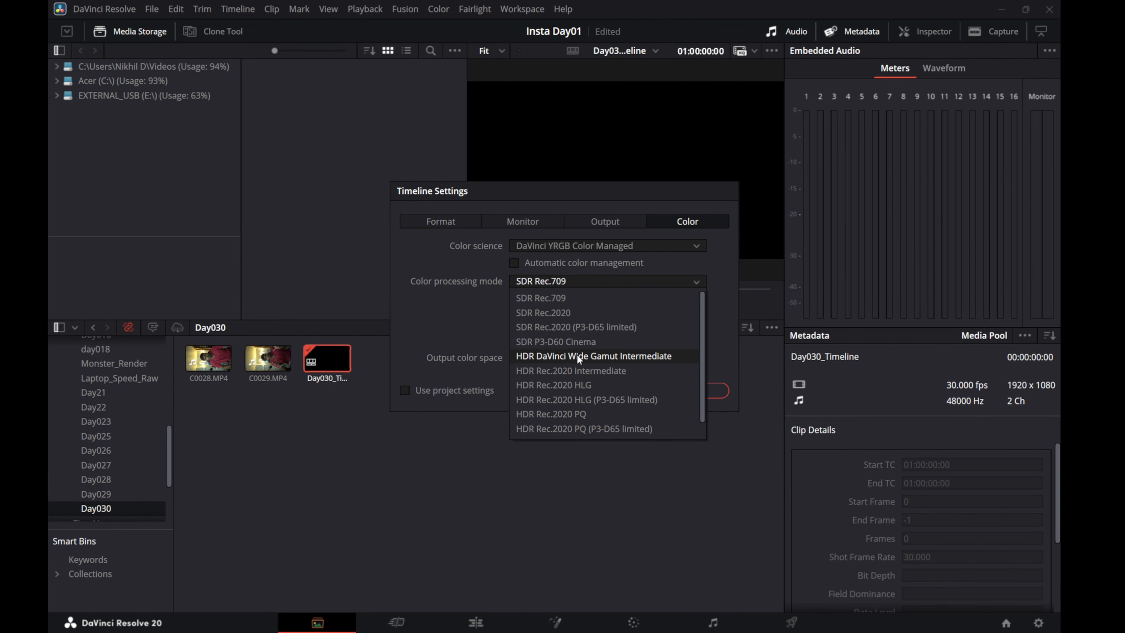
click(590, 356)
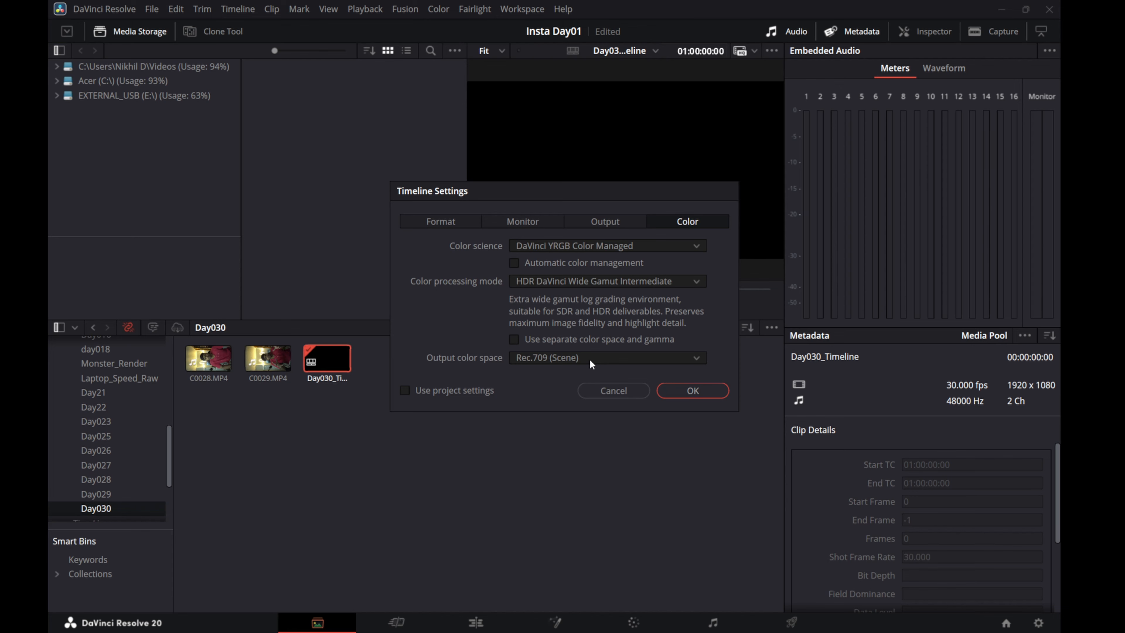
key(Return)
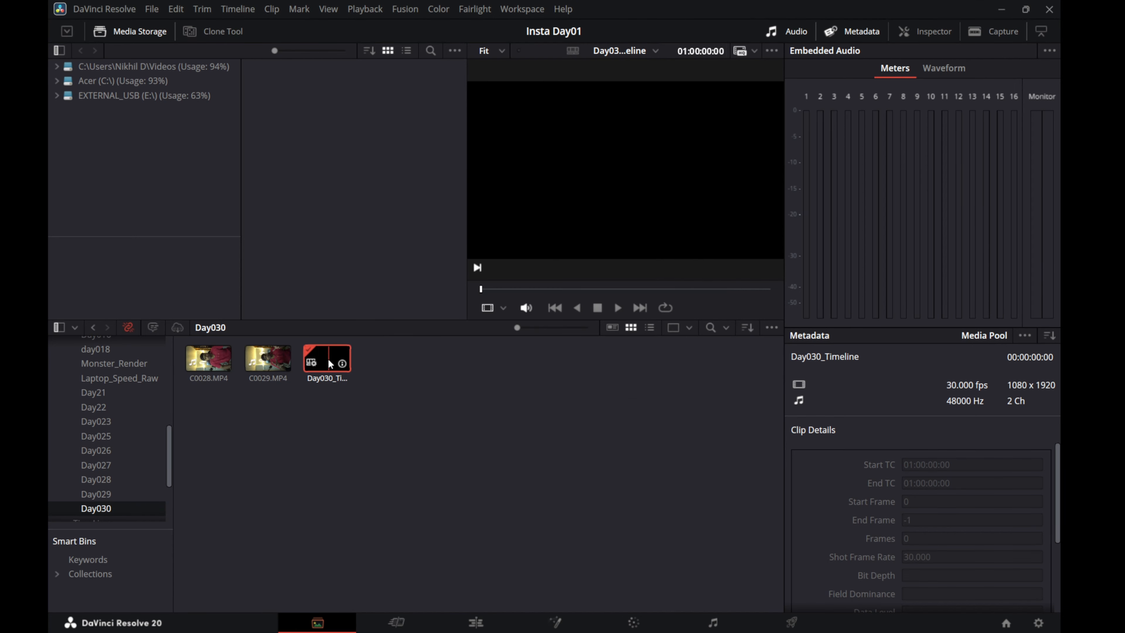
- Place the C0029 clip from the Day030 bin at the start of Day030_Timeline in the Edit workspace and select it
click(476, 621)
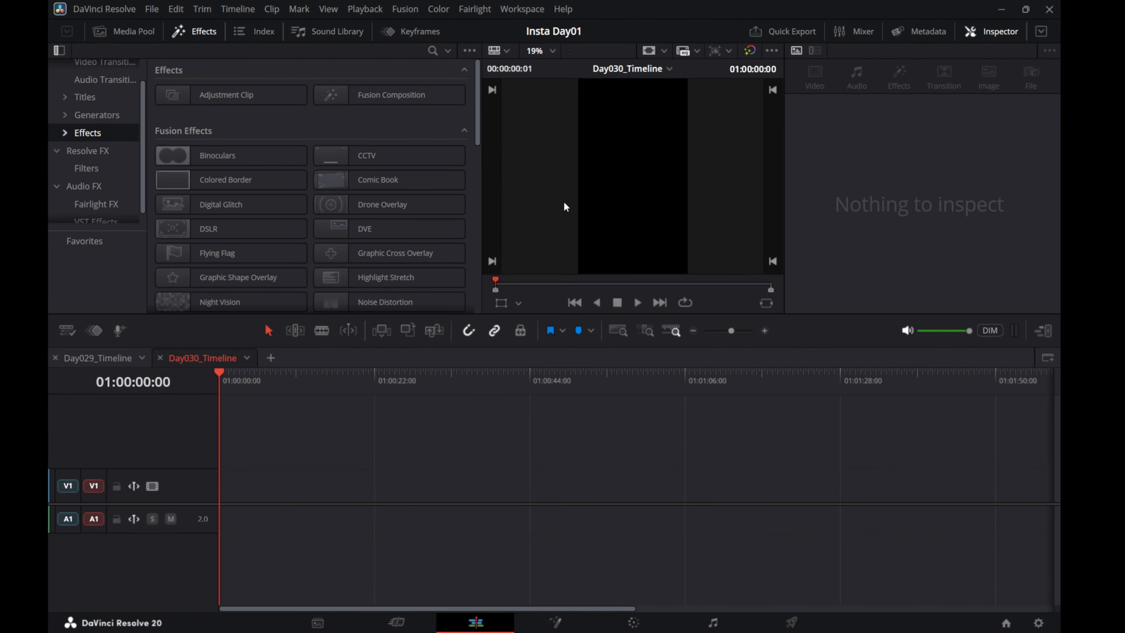
click(124, 32)
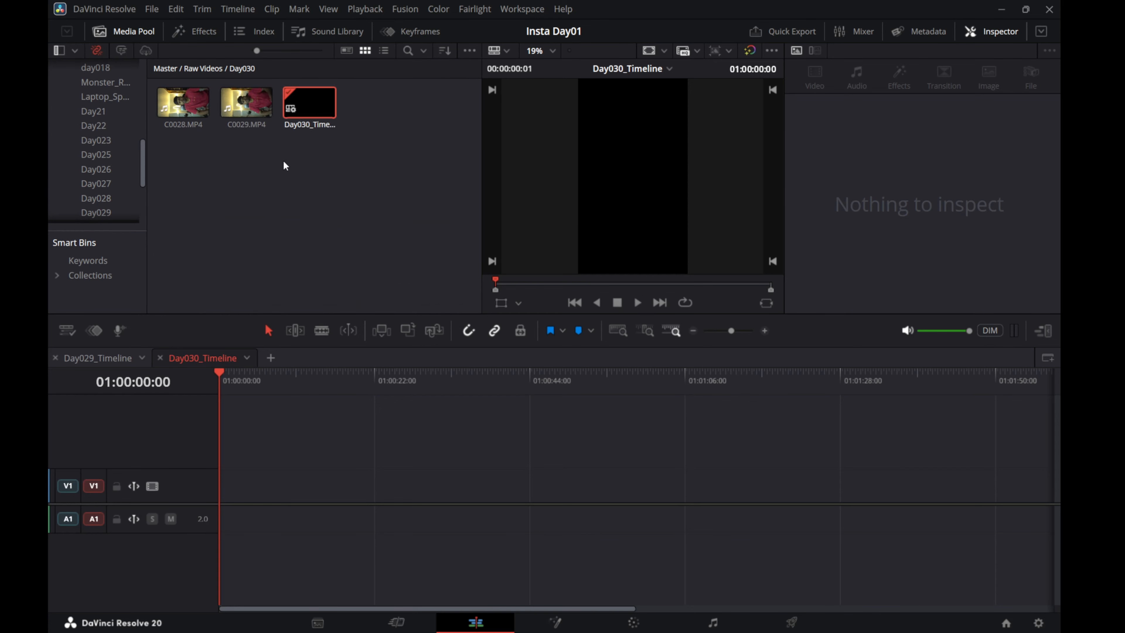
drag(247, 101, 239, 485)
click(303, 489)
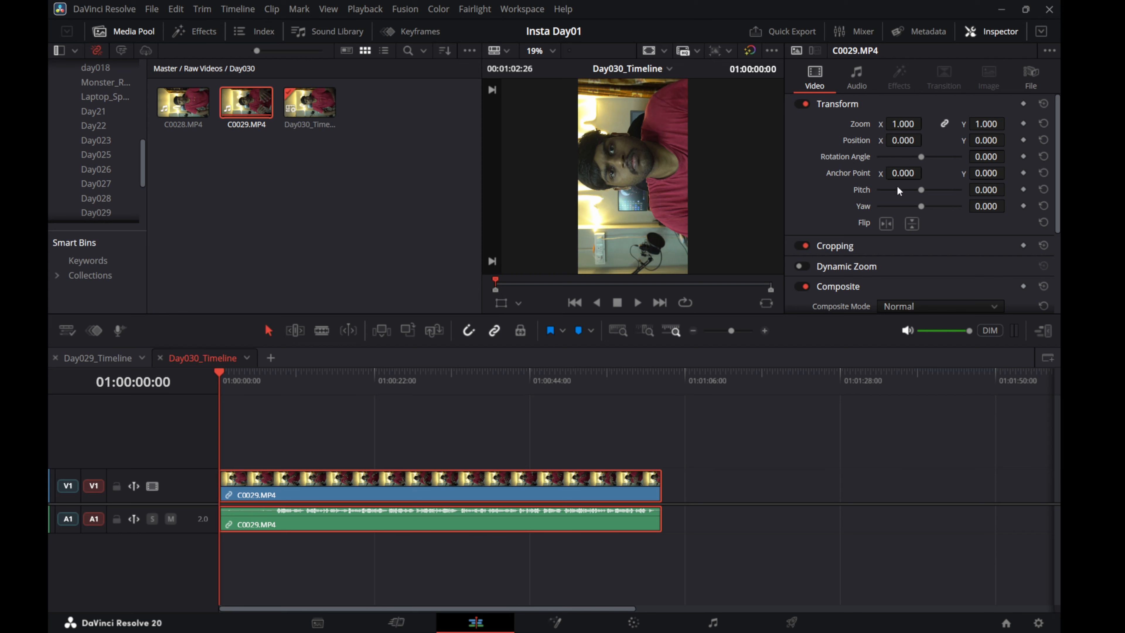
- Set the C0029 clip's rotation angle to -90 and its linked zoom to 0.590
drag(921, 158, 910, 160)
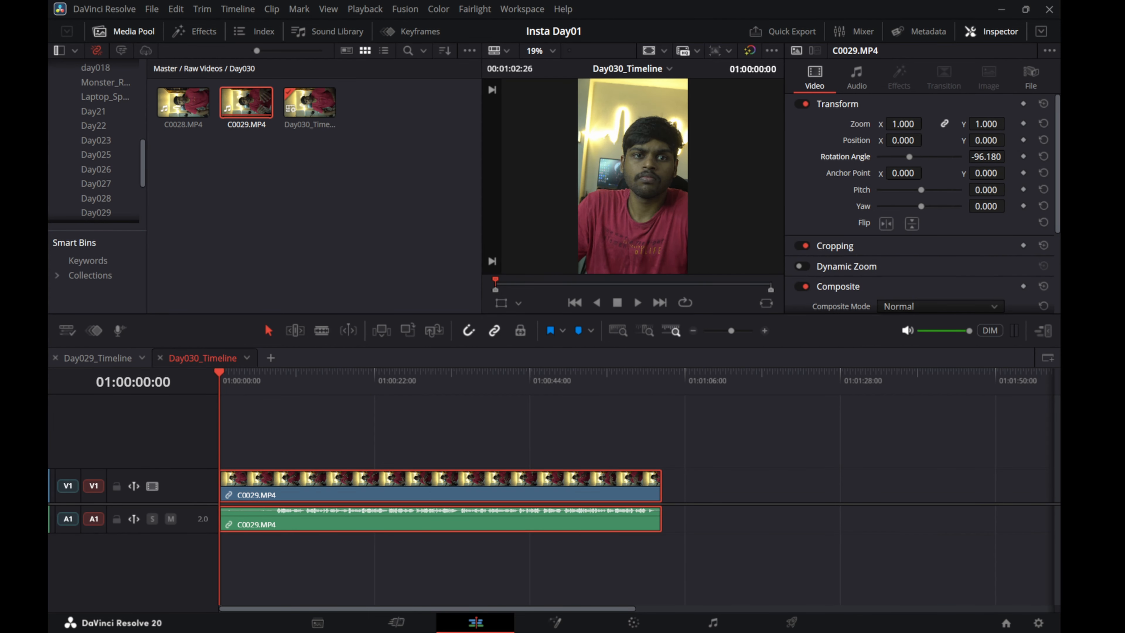
double_click(987, 156)
key(BackSpace)
text(-90)
key(Return)
drag(905, 122, 926, 123)
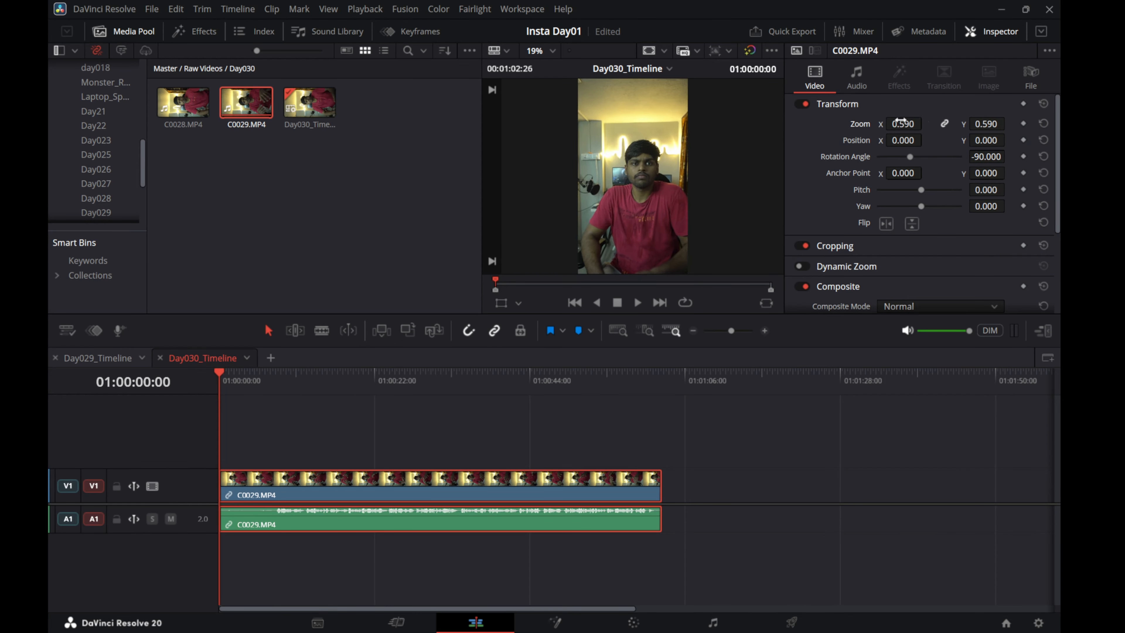
- Move the playhead to 01:00:08:17 in C0029 and increase the Audio 1 track height to show the waveform clearly
drag(226, 375, 279, 375)
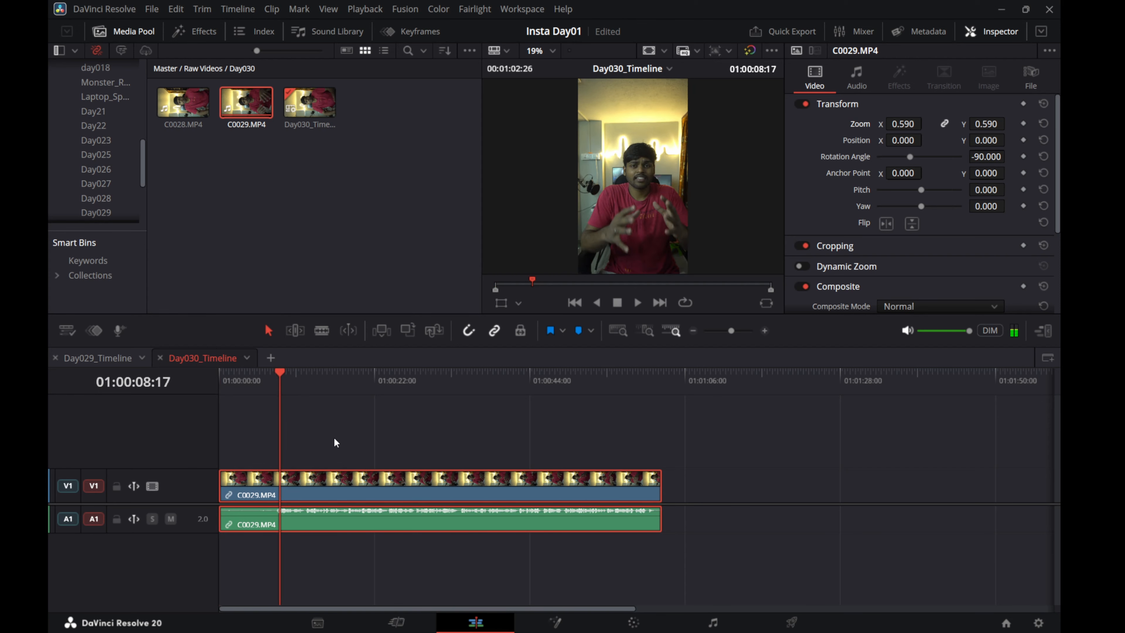
scroll(329, 433, up, 14)
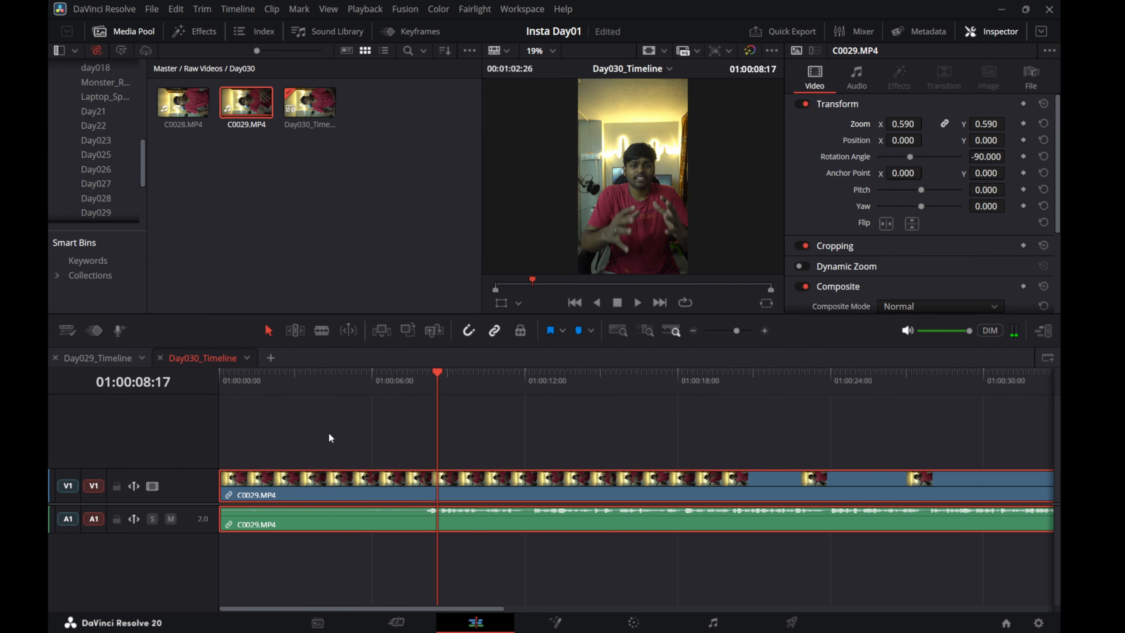
scroll(329, 433, up, 3)
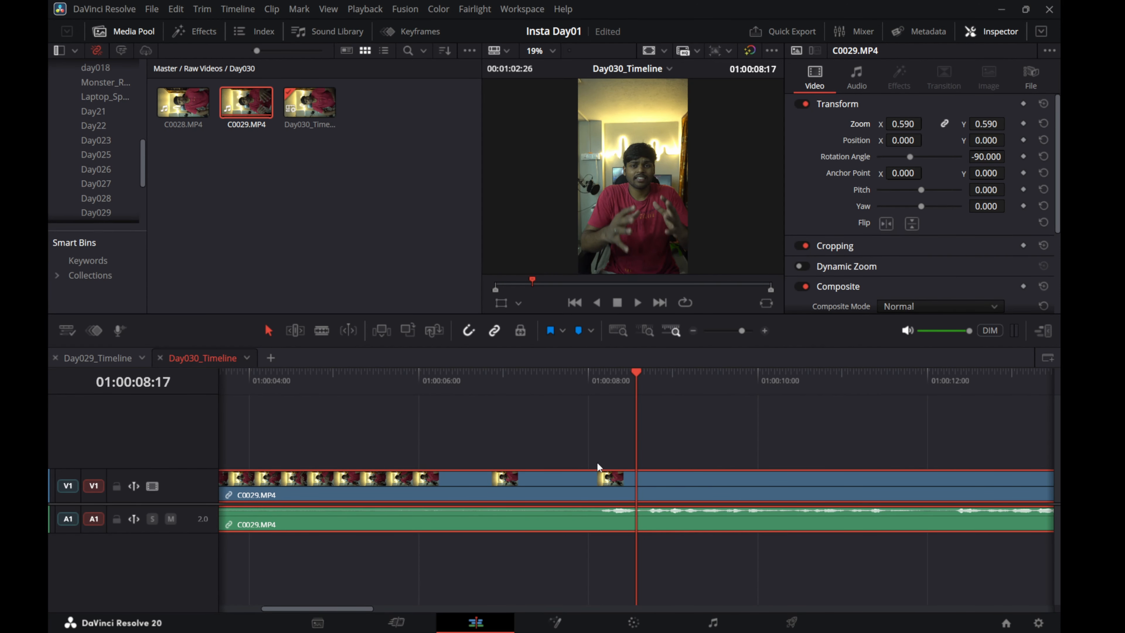
scroll(649, 472, up, 4)
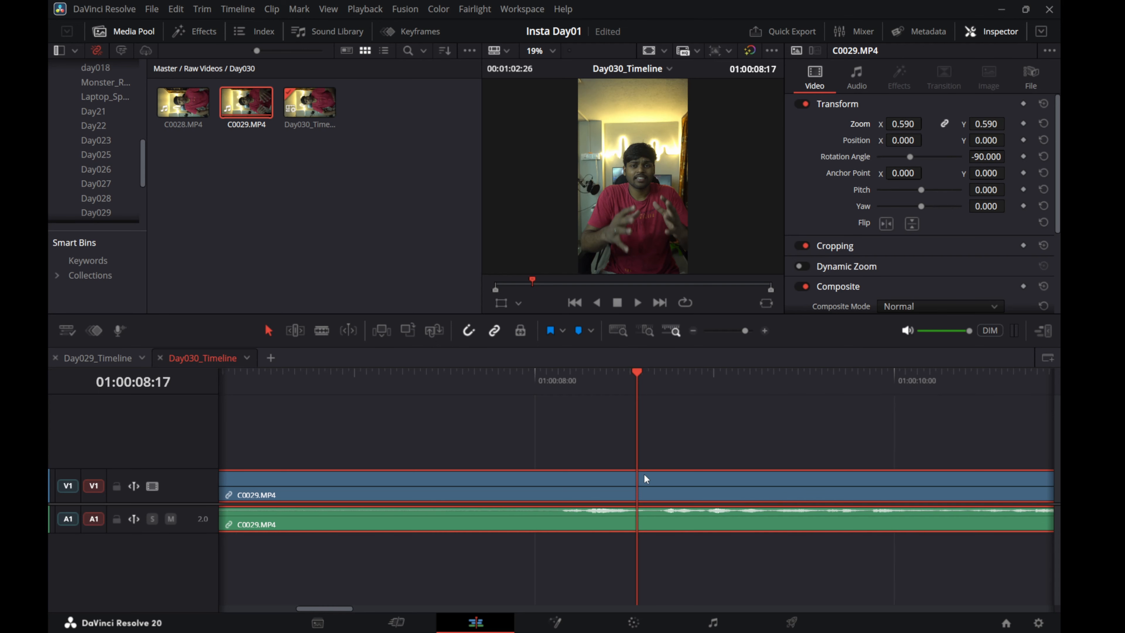
scroll(646, 473, down, 1)
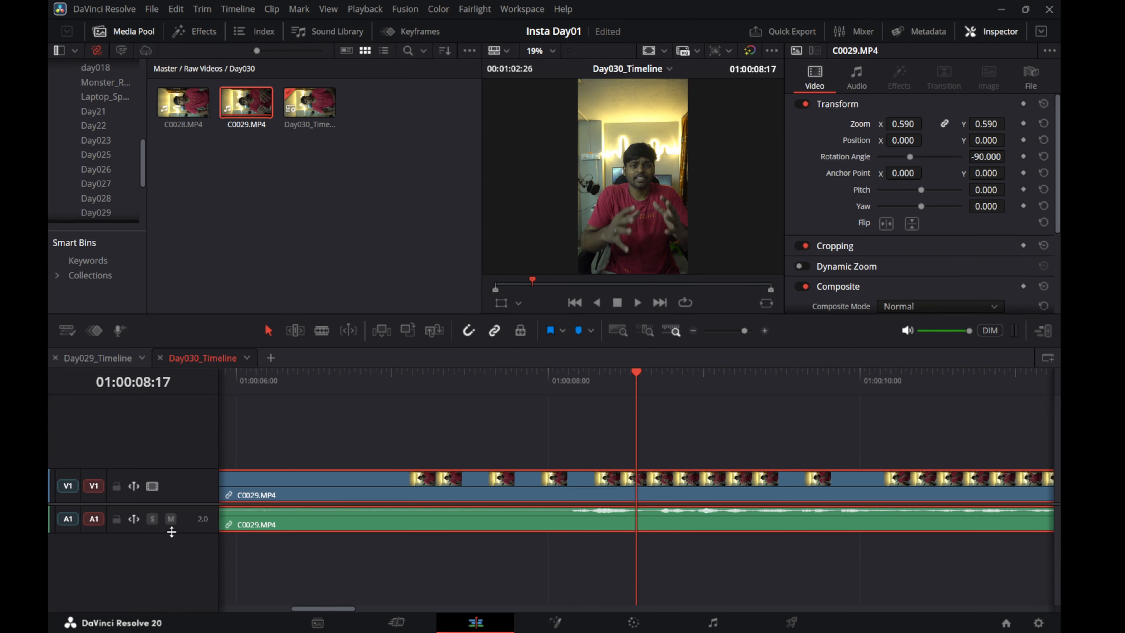
drag(171, 532, 169, 578)
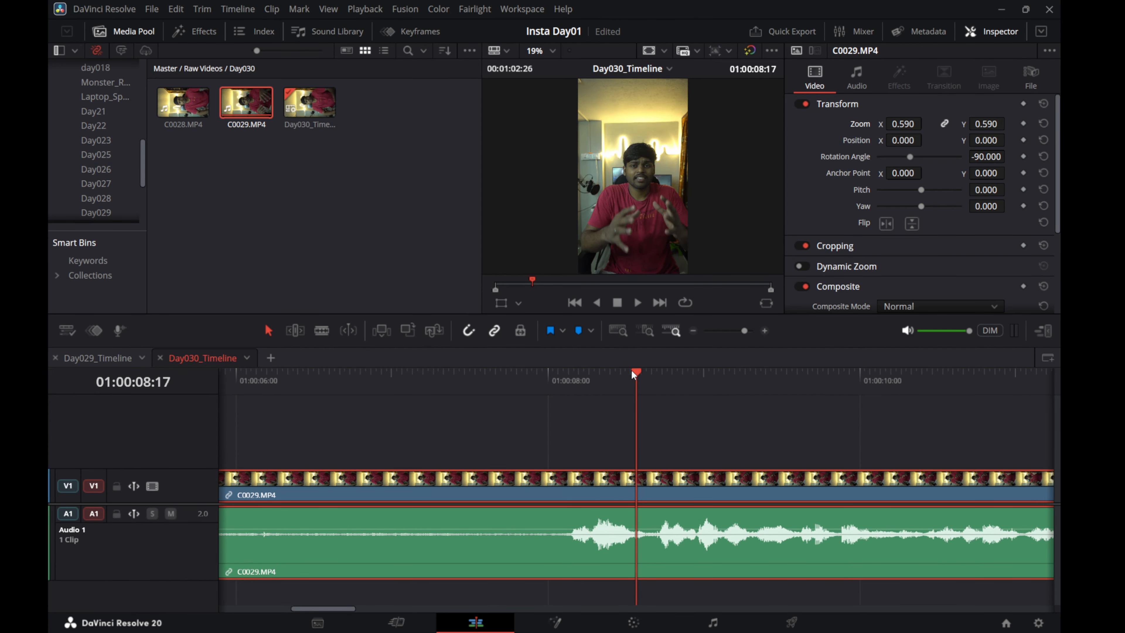
- Trim off the silent start of C0029 up to 01:00:07:29, just before the speech begins
drag(633, 374, 520, 372)
key(space)
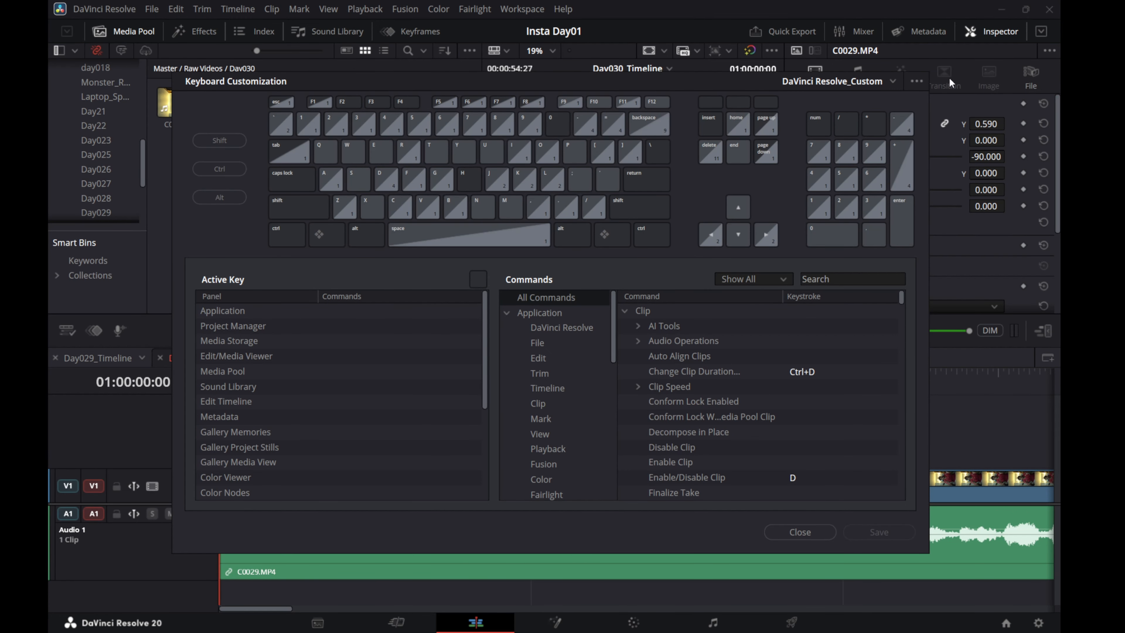
- Examine the command shortcuts in Keyboard Customization and close it without changes
mouse_move(275, 81)
mouse_down()
mouse_move(309, 117)
mouse_move(289, 79)
mouse_up()
click(810, 529)
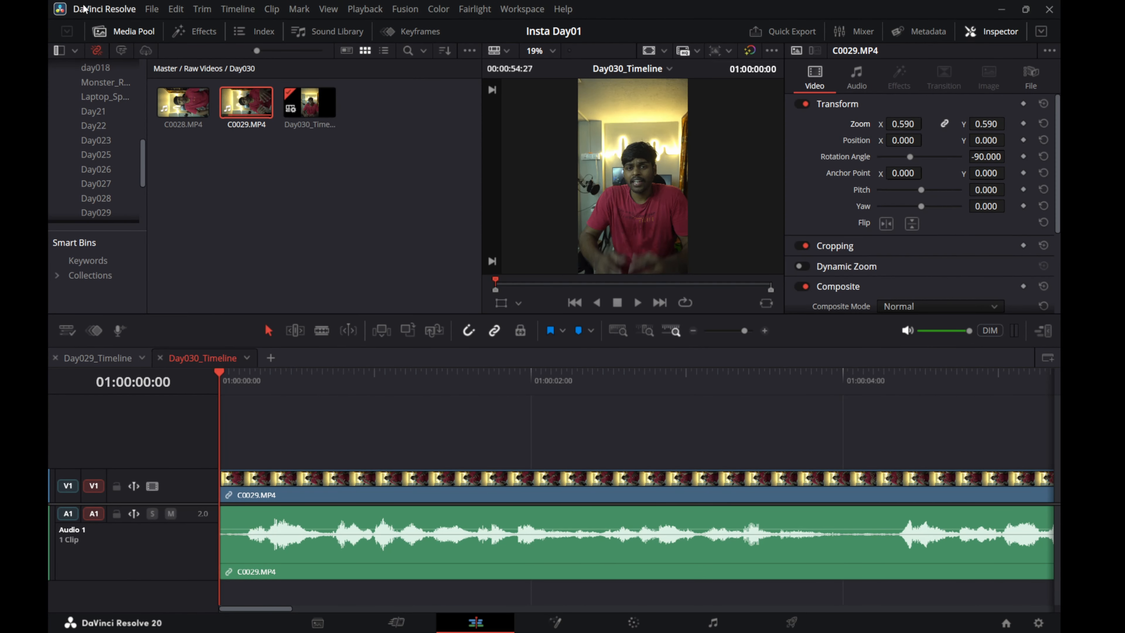
click(89, 10)
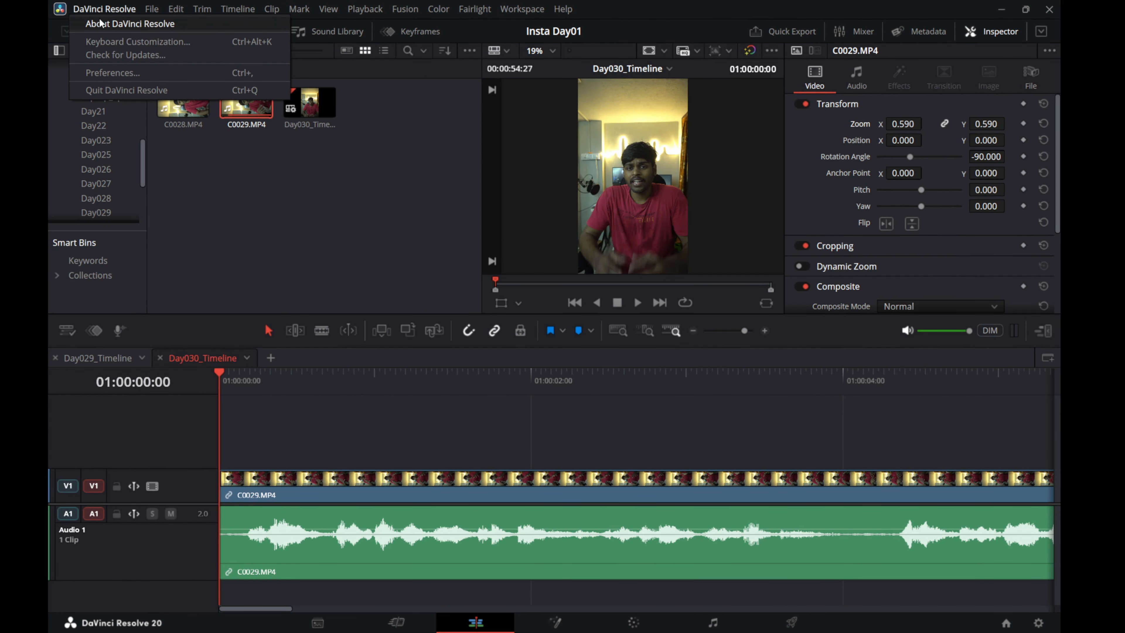
click(119, 48)
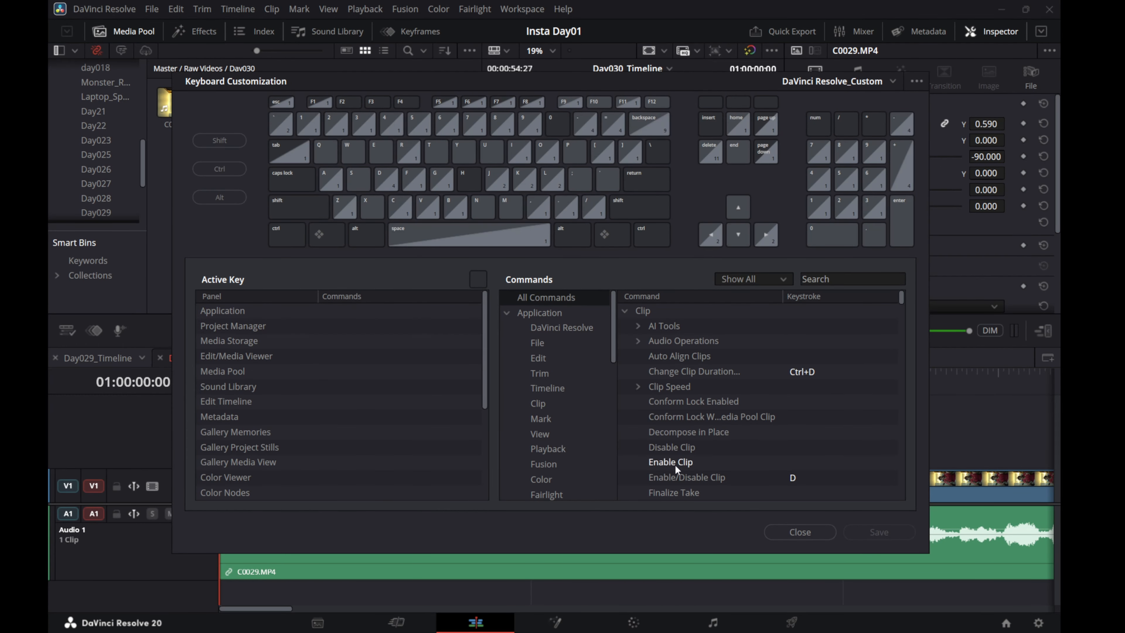
click(788, 527)
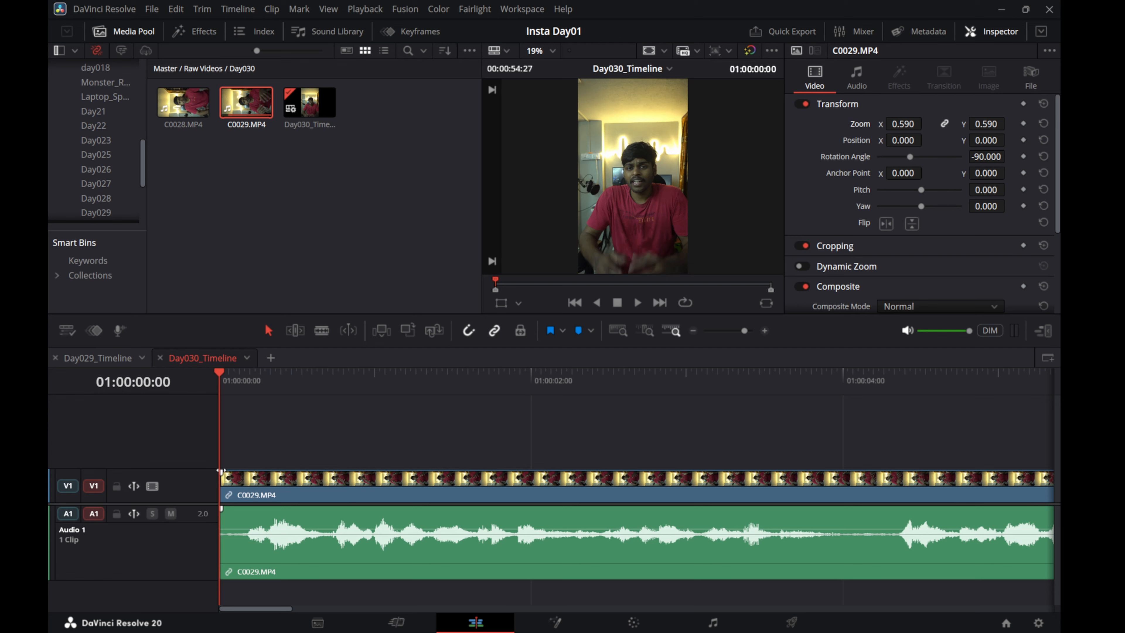
- Play back the trimmed start of C0029 and undo its trim and split
drag(221, 471, 239, 472)
key(space)
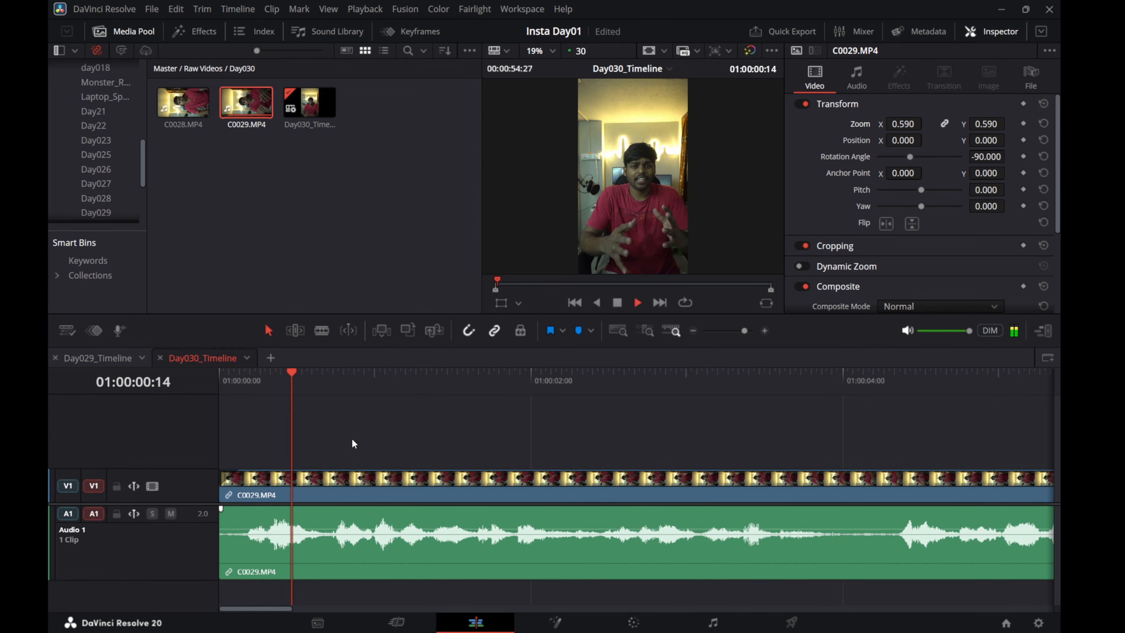
key(space)
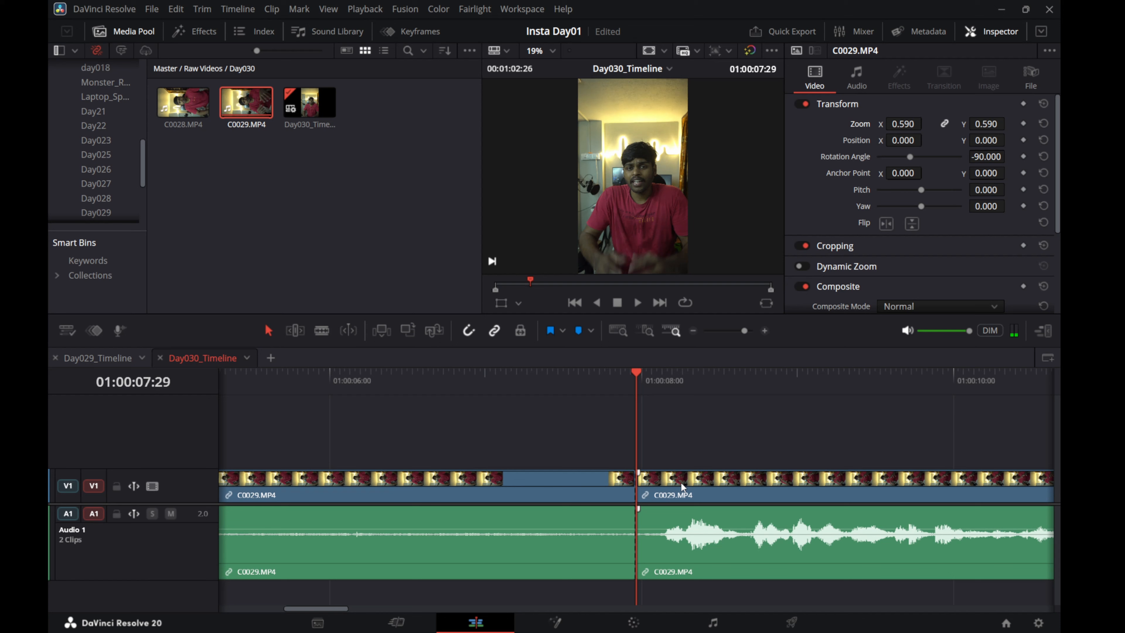
key(ctrl+z)
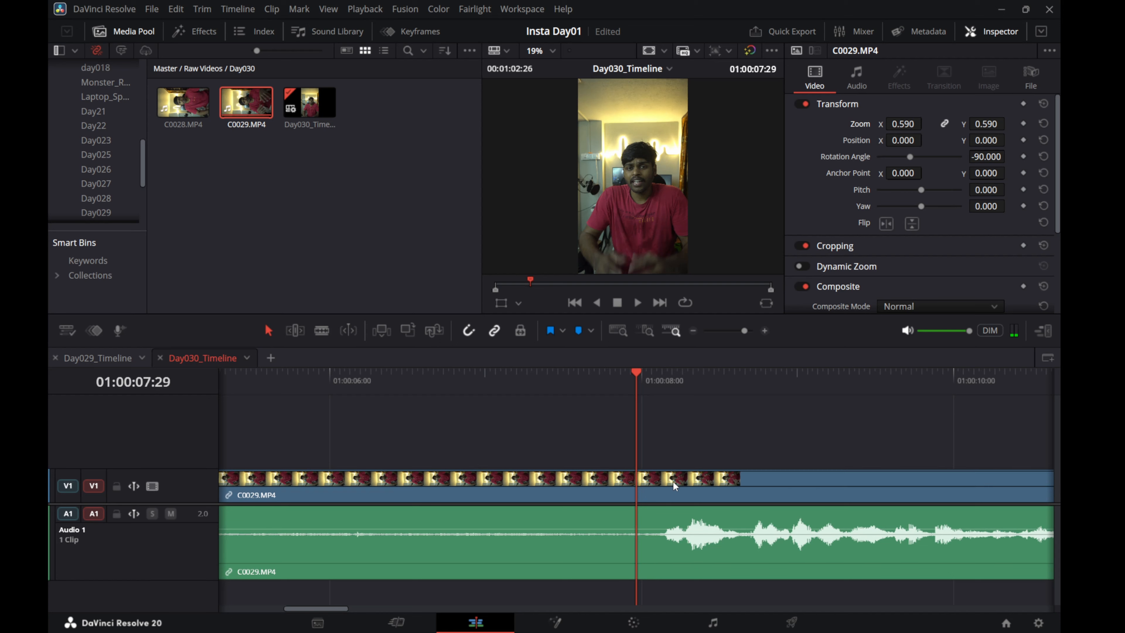
- Split C0029 at 01:00:07:22 before the speech and ripple-delete the silent part ahead of the cut
drag(638, 376, 600, 368)
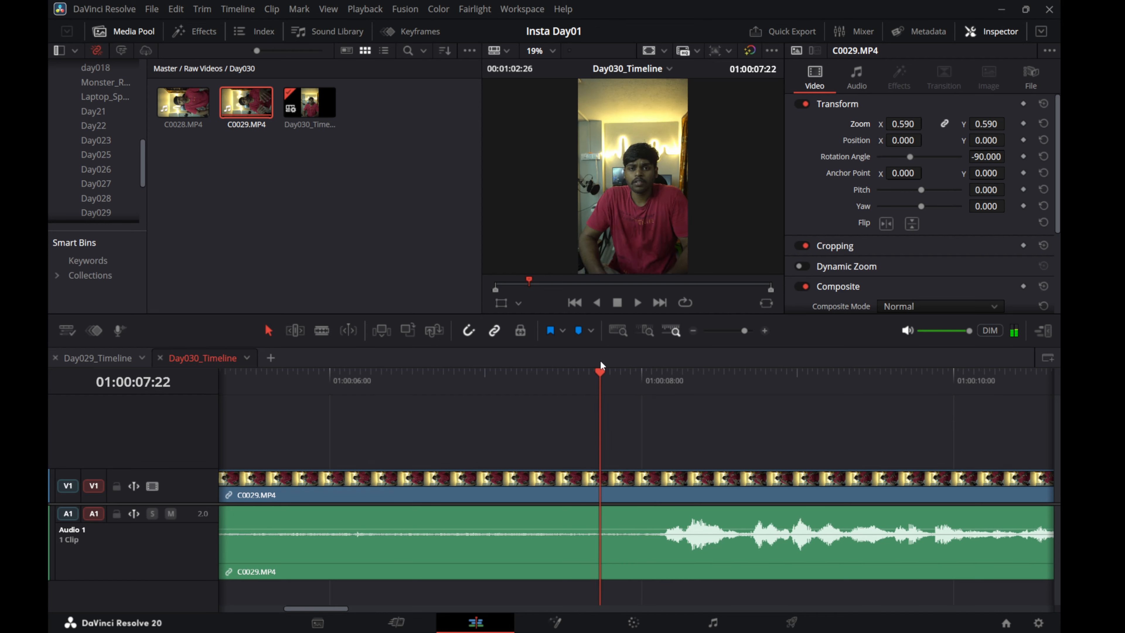
click(566, 480)
key(ctrl+b)
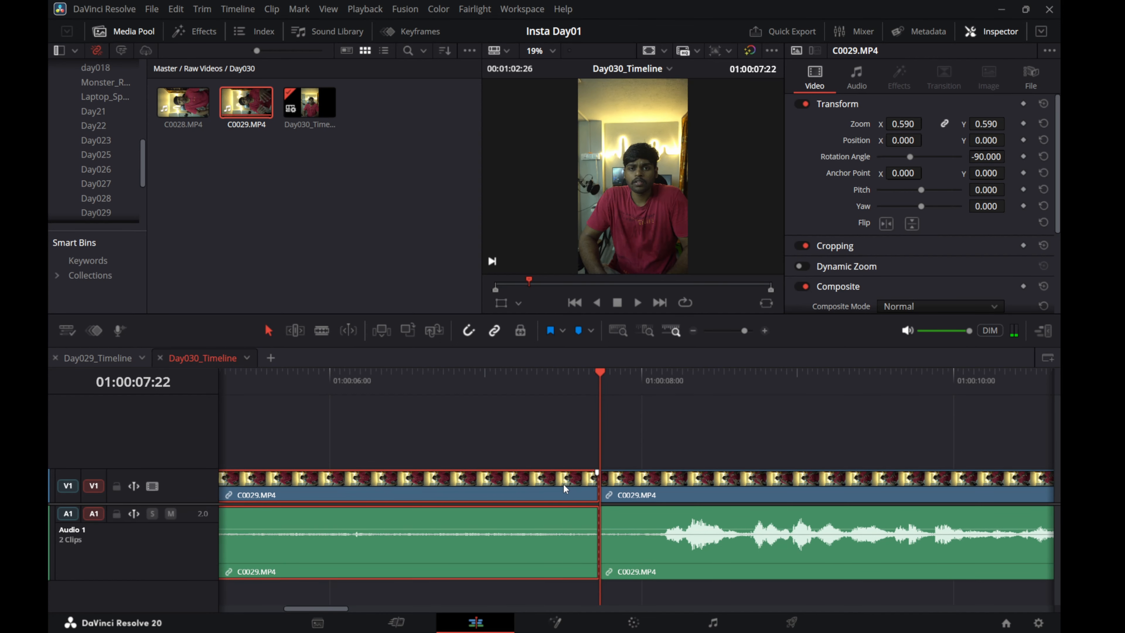
key(Delete)
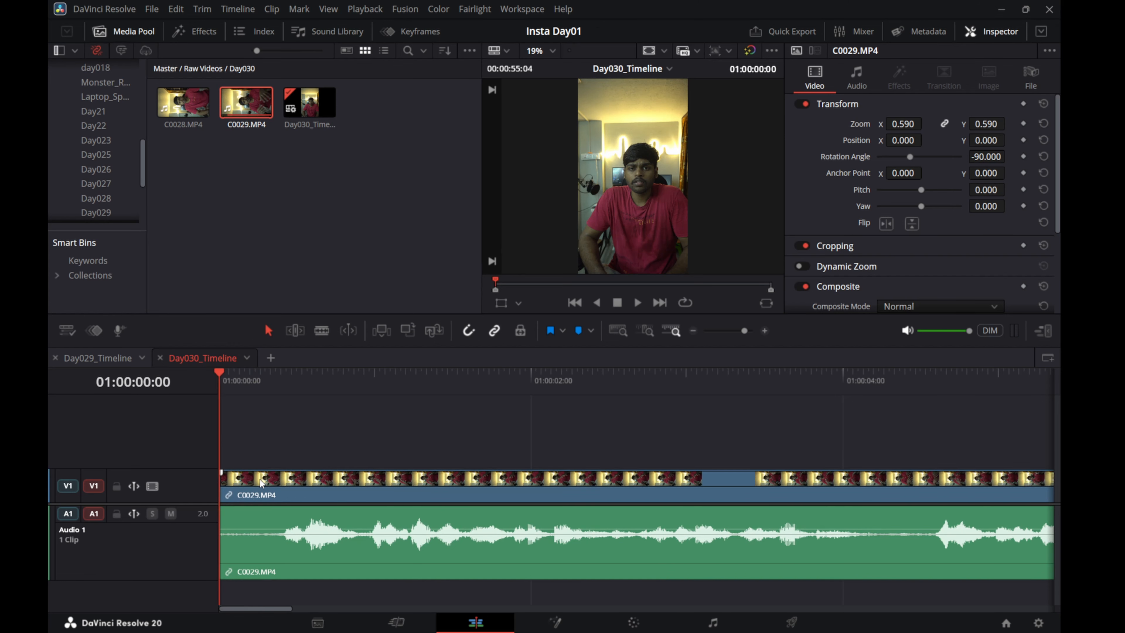
- Undo the ripple delete and remove the silent first segment of C0029 while leaving its gap
key(ctrl+z)
click(529, 485)
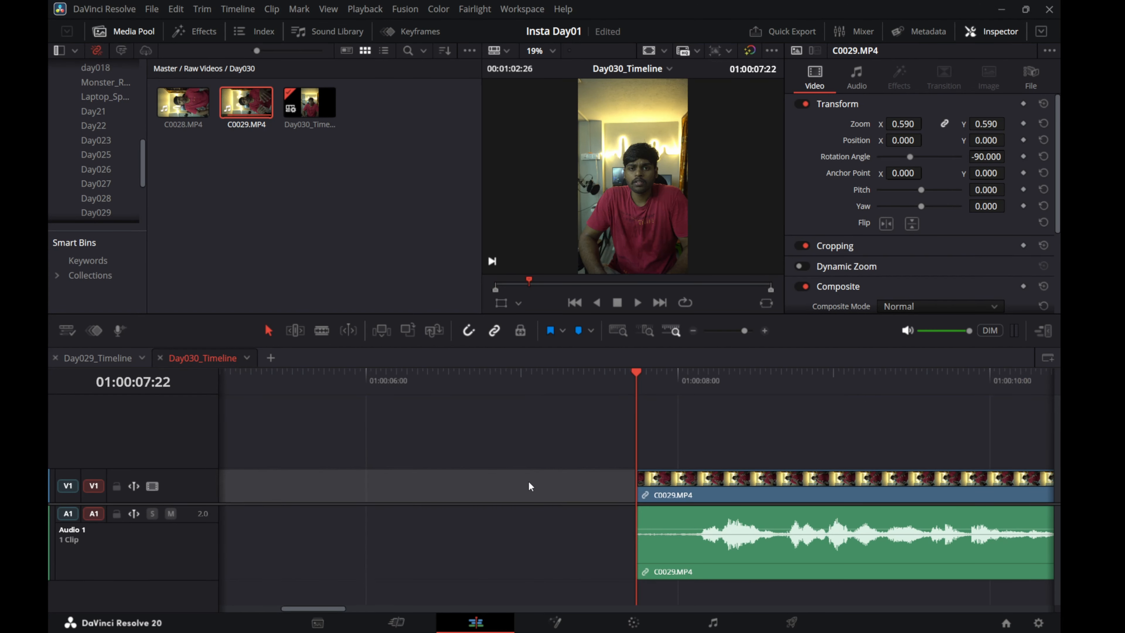
- Save the project, then close the gap ahead of C0029 and play back the clip's new start
key(ctrl+s)
key(BackSpace)
key(space)
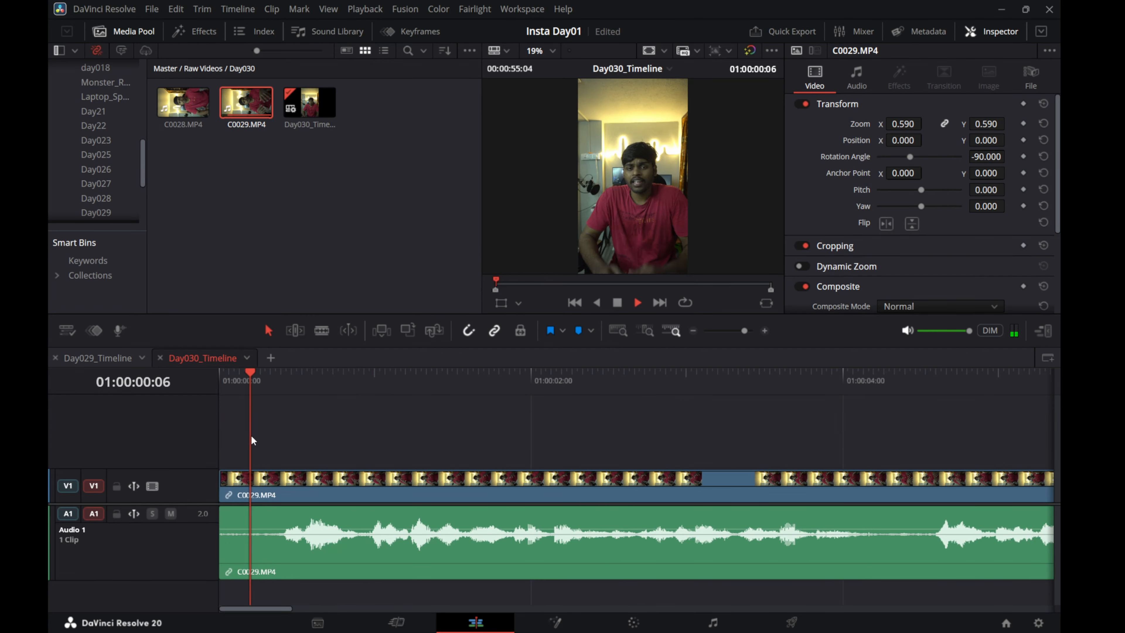
key(space)
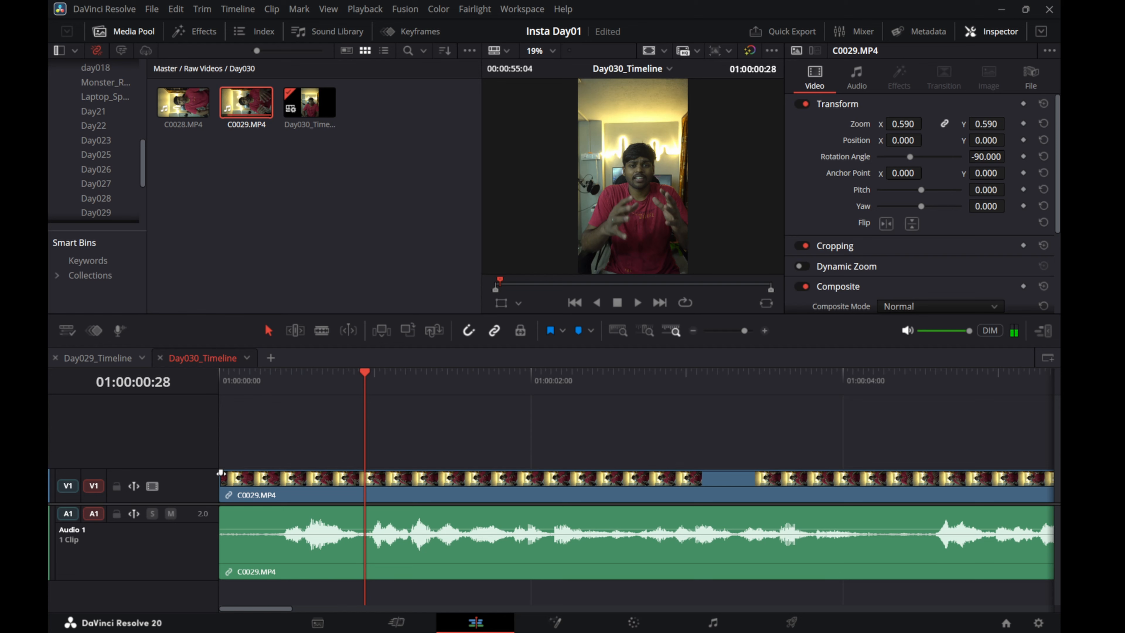
click(235, 377)
key(space)
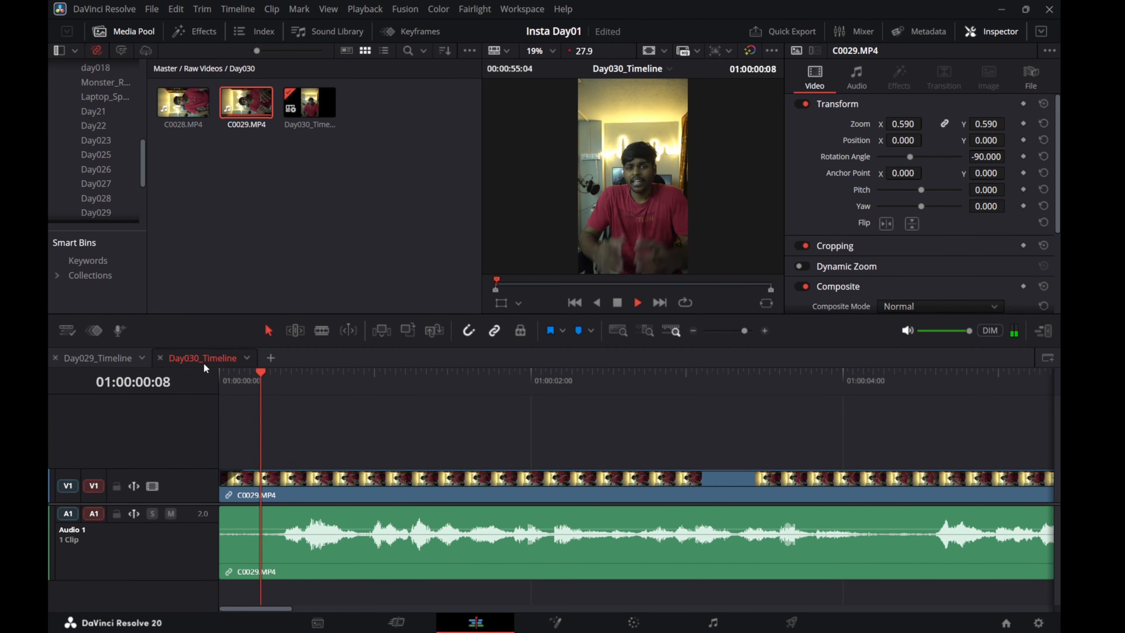
key(space)
- Scan C0029 along the whole timeline, examining its picture and audio waveform for remaining silent parts
scroll(254, 370, down, 3)
drag(286, 373, 691, 372)
scroll(544, 417, right, 5)
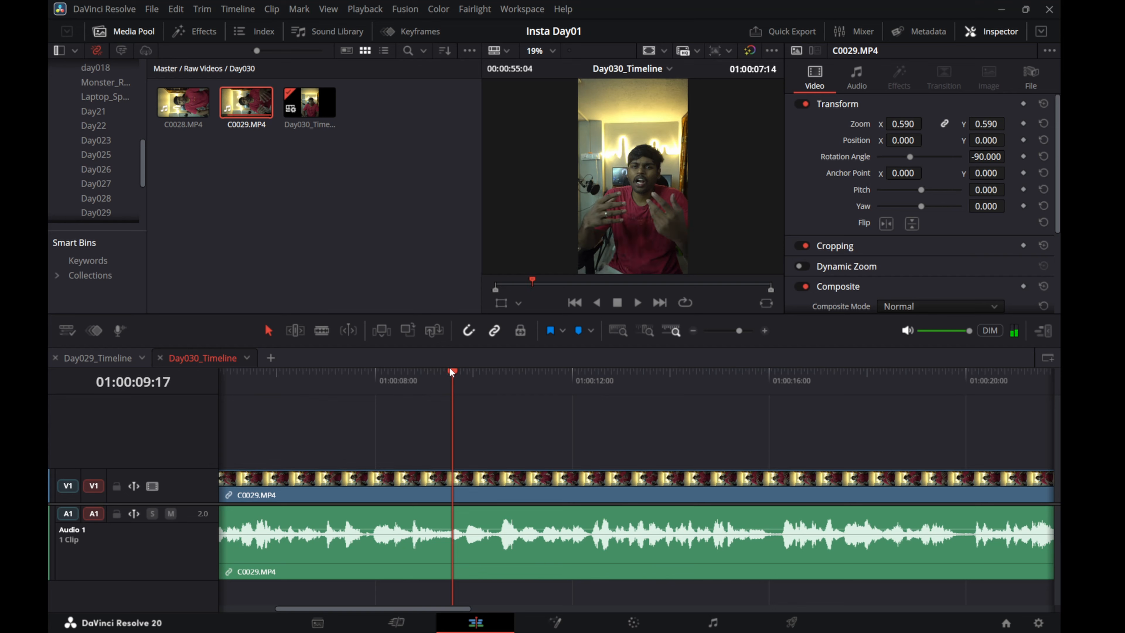
drag(451, 371, 777, 371)
scroll(588, 432, right, 3)
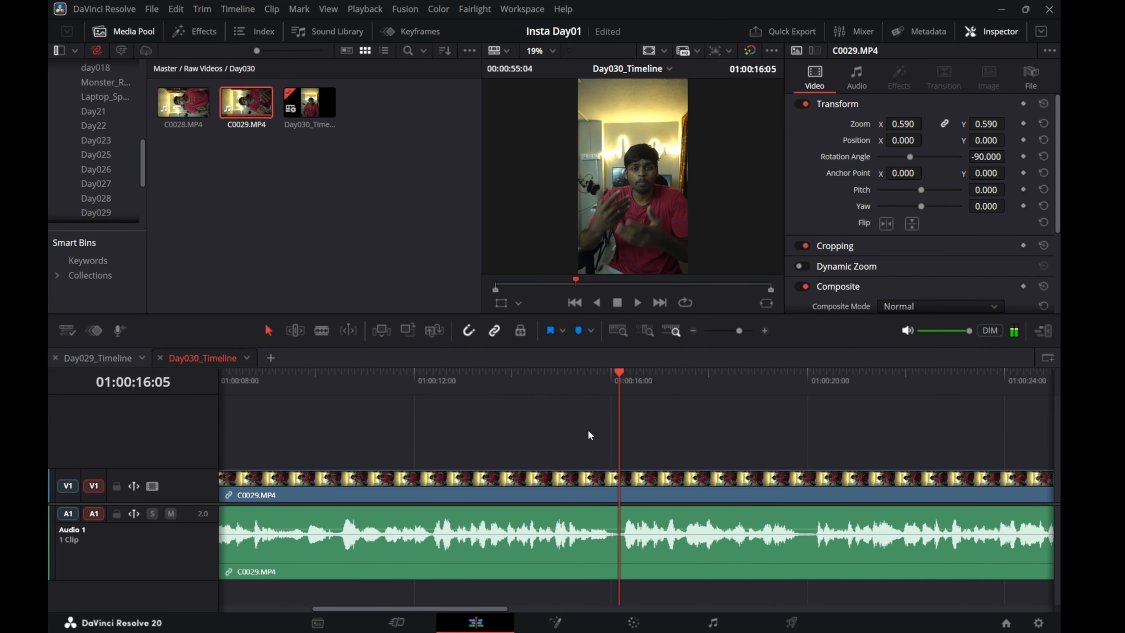
scroll(589, 426, right, 6)
scroll(434, 416, right, 7)
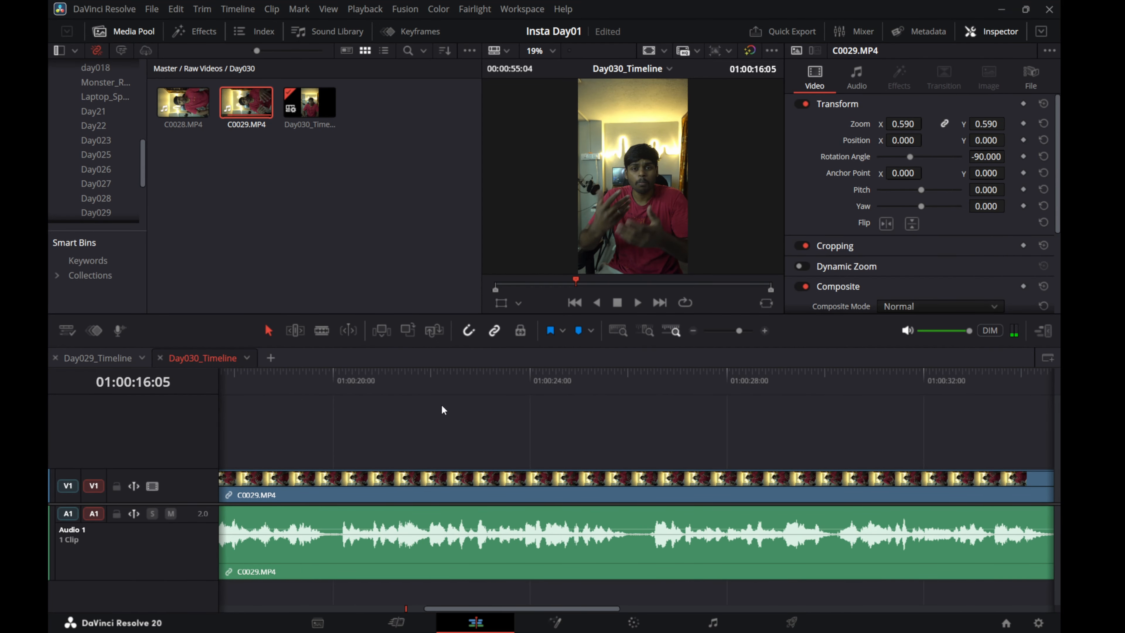
scroll(442, 409, down, 6)
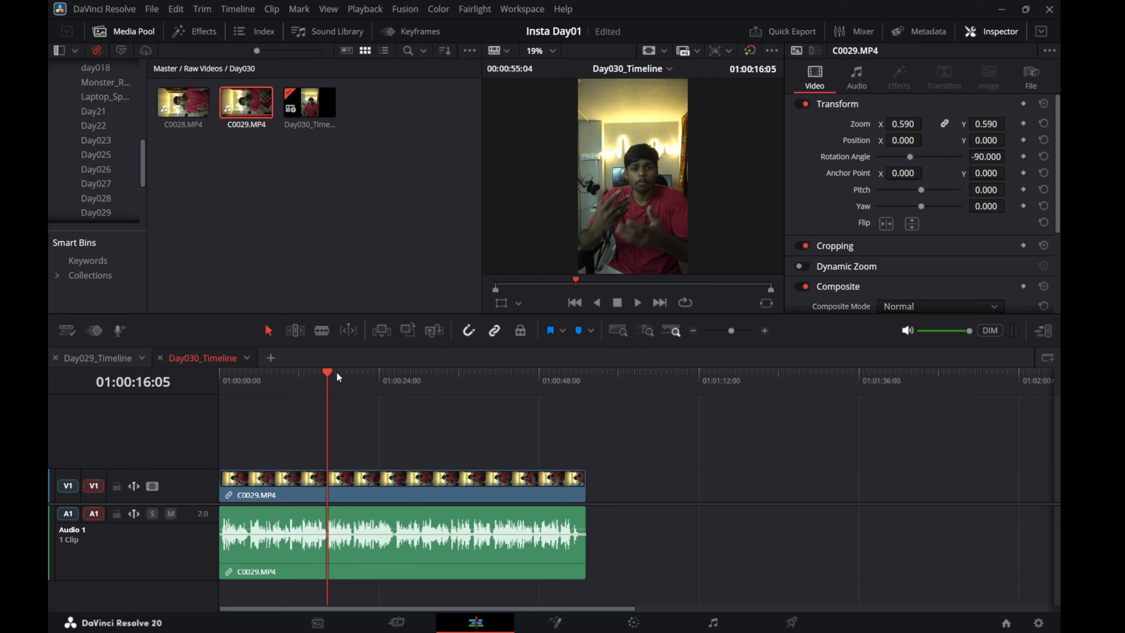
drag(337, 376, 483, 375)
scroll(359, 416, up, 3)
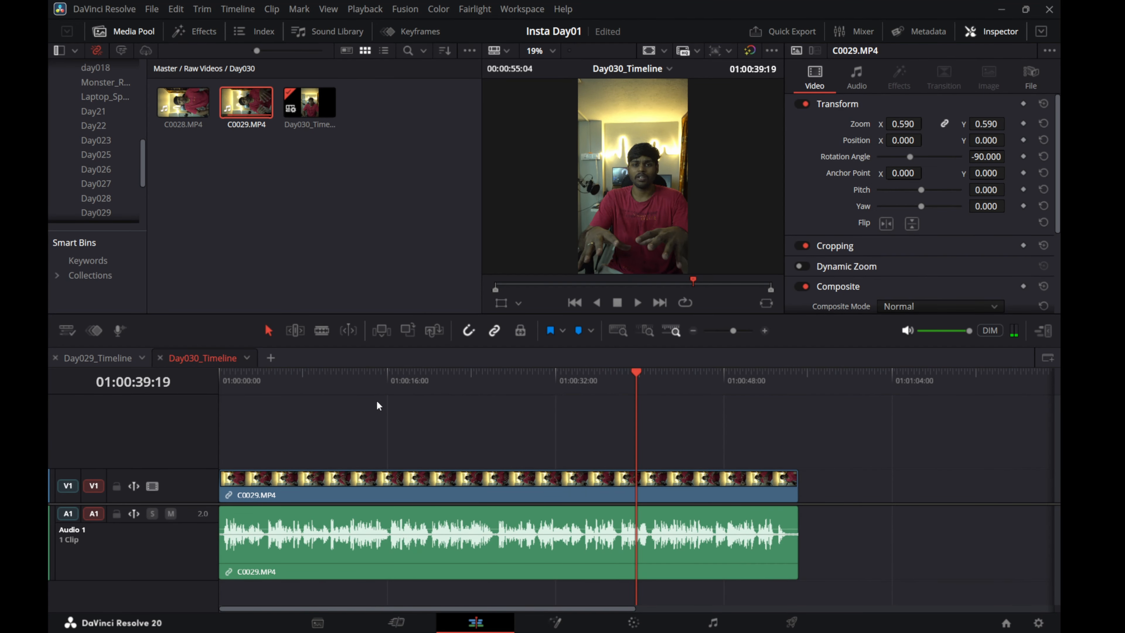
drag(256, 373, 191, 371)
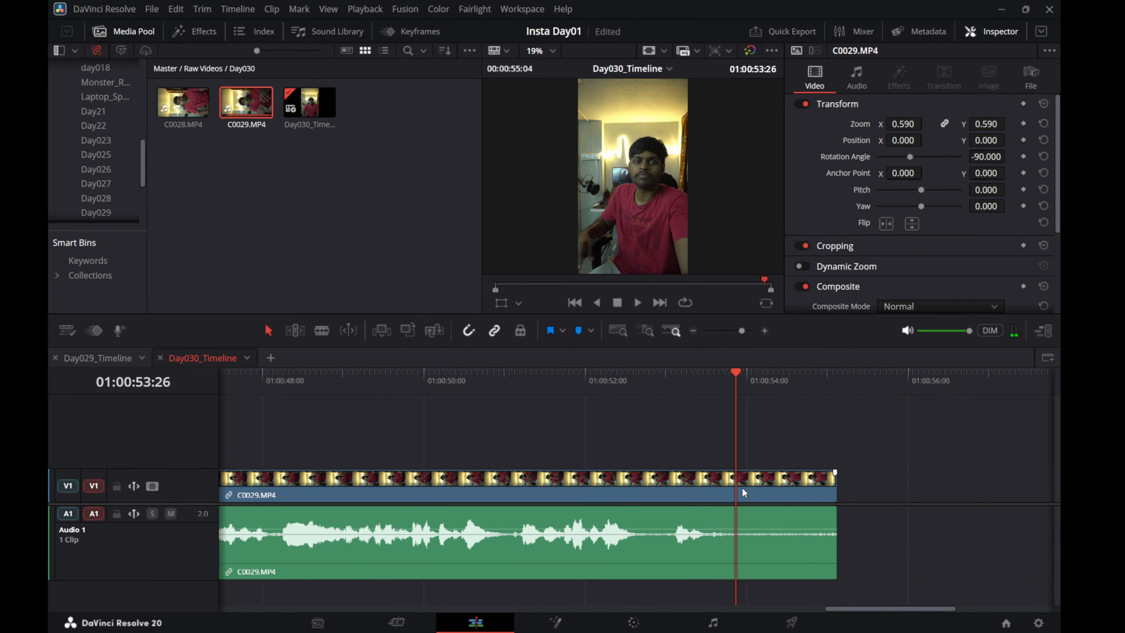
- Split C0029 at 01:00:53:26 and delete the silent tail after the cut, returning the playhead to the timeline start
key(ctrl+b)
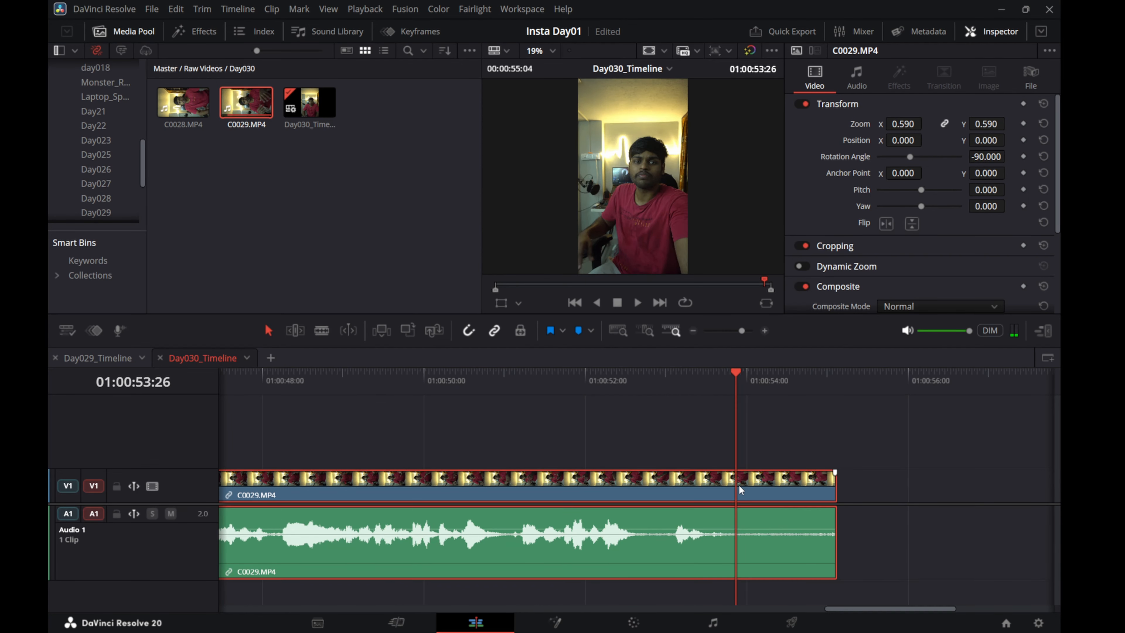
click(762, 485)
key(Delete)
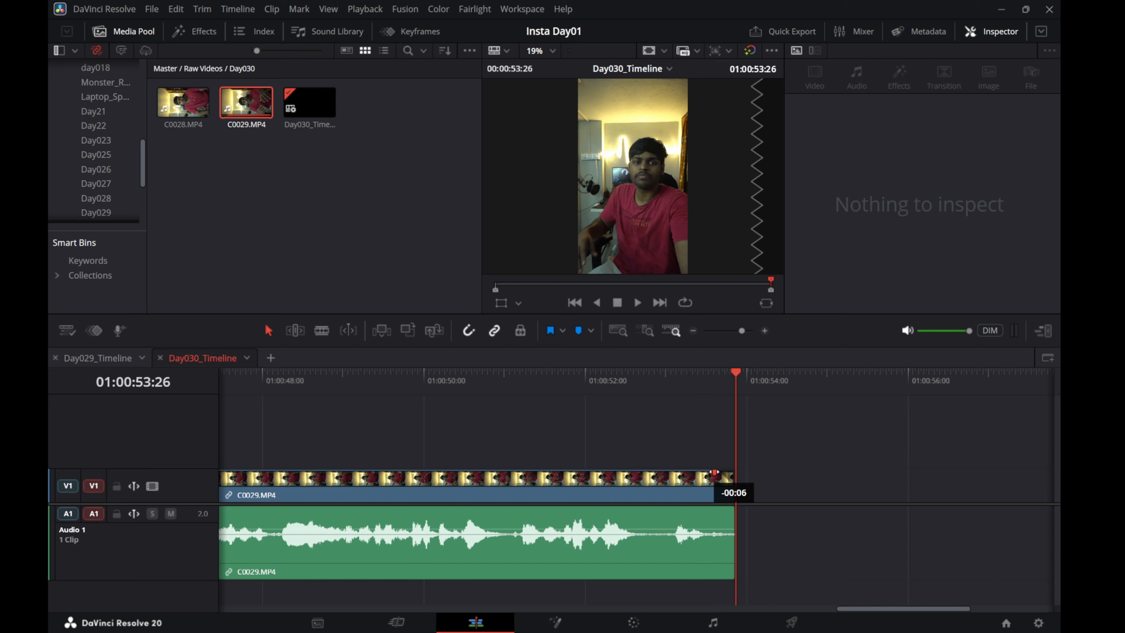
click(652, 374)
key(space)
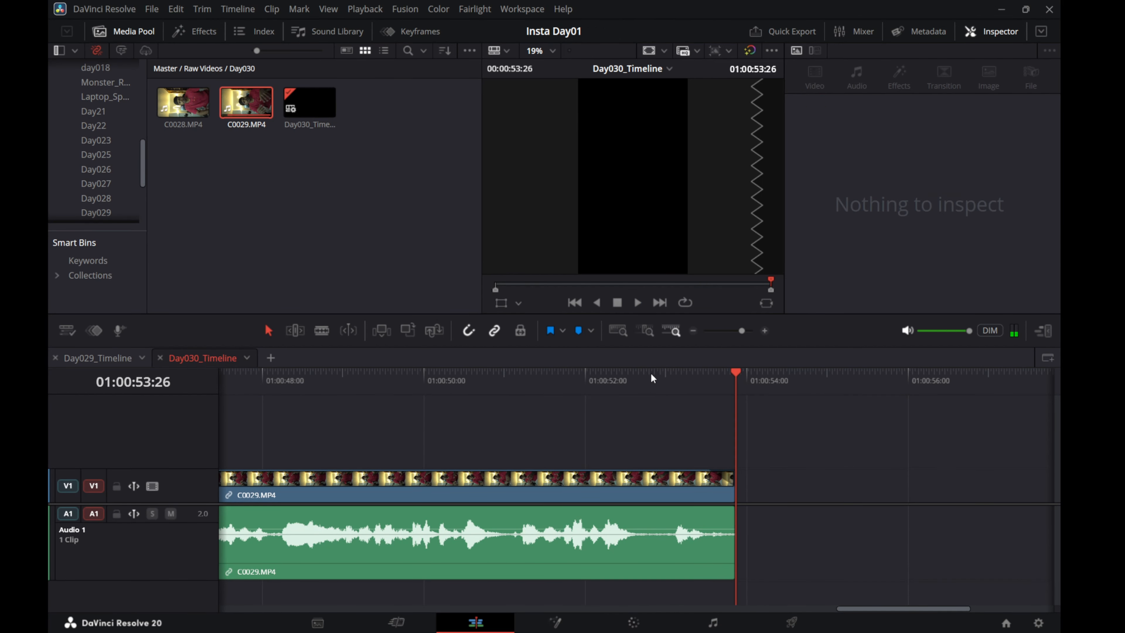
scroll(627, 432, down, 5)
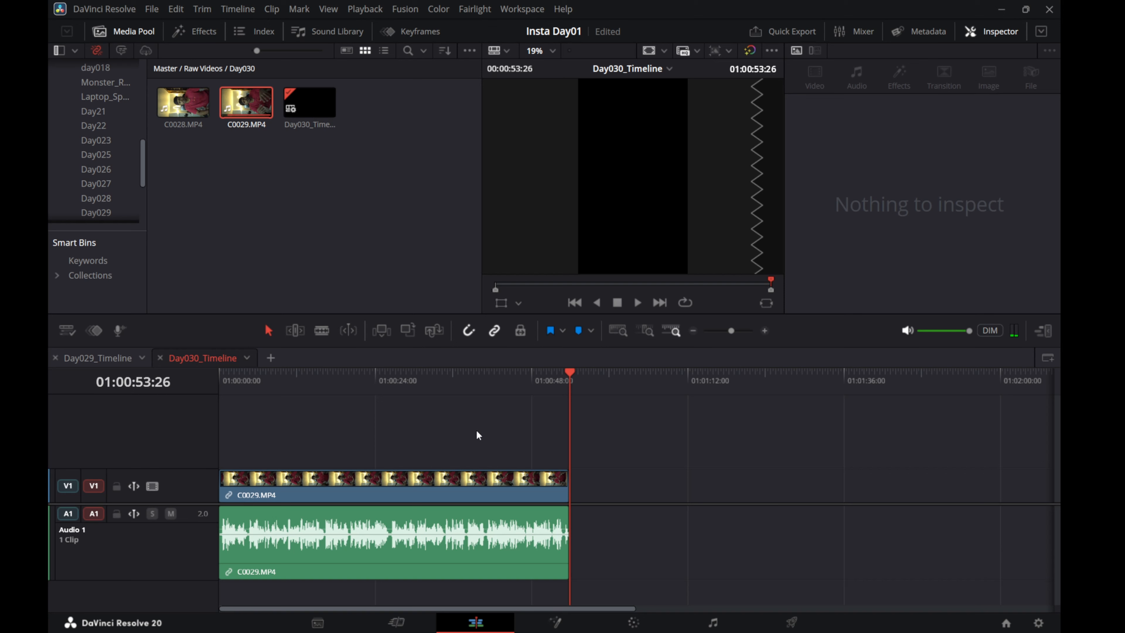
drag(254, 377, 218, 376)
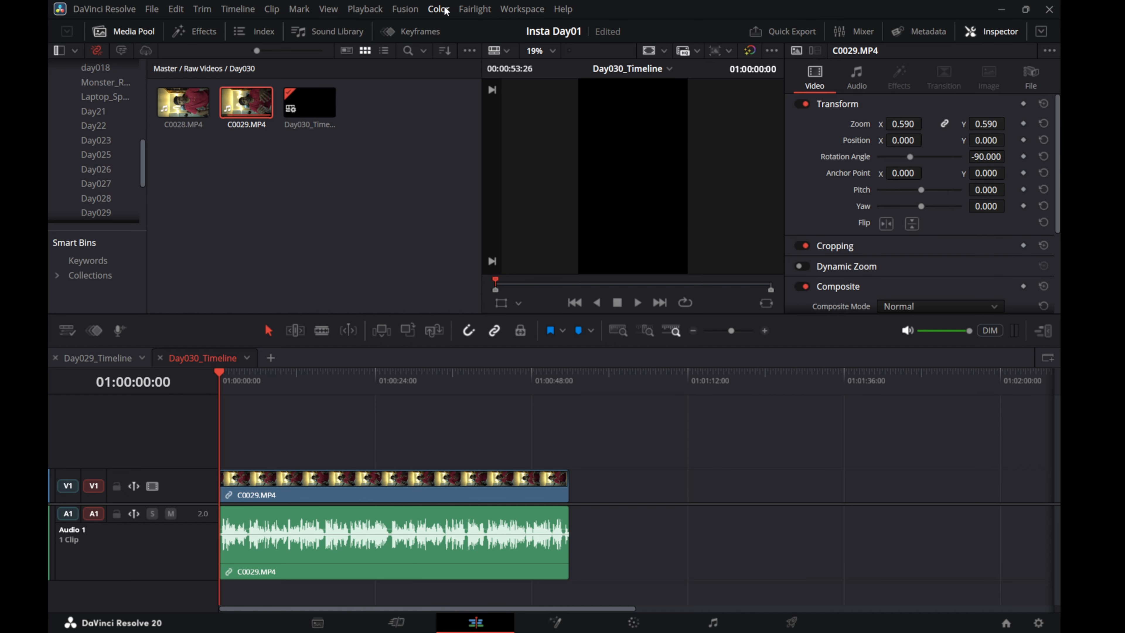
- Open the AutoSubs script, dismiss its survey notice, examine the audio input and subtitle settings, and close it
click(518, 9)
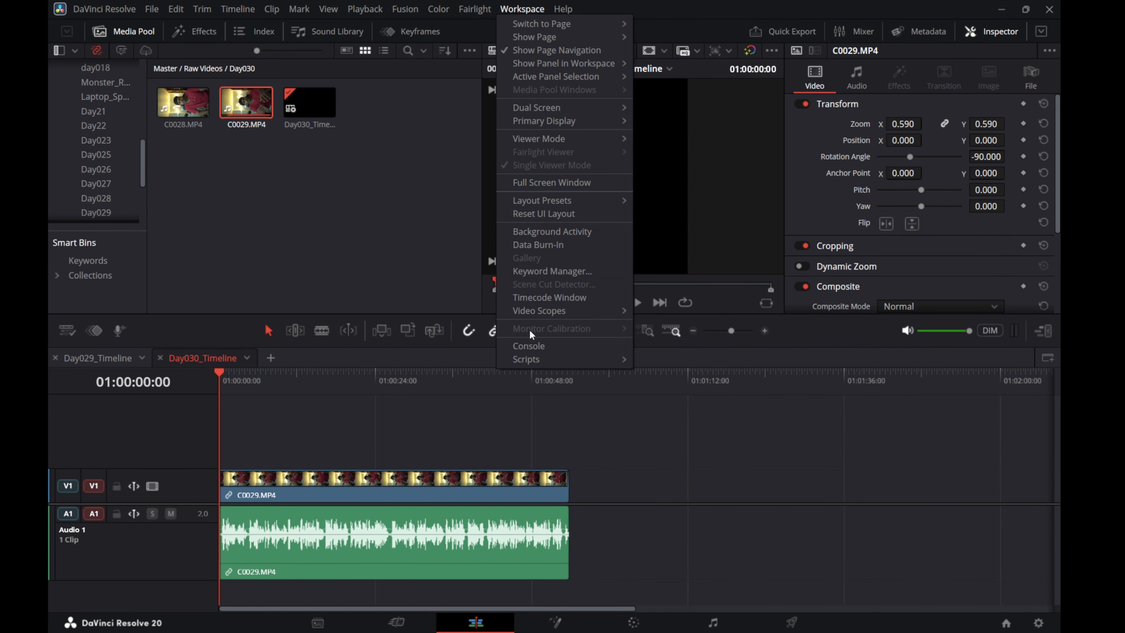
mouse_move(536, 361)
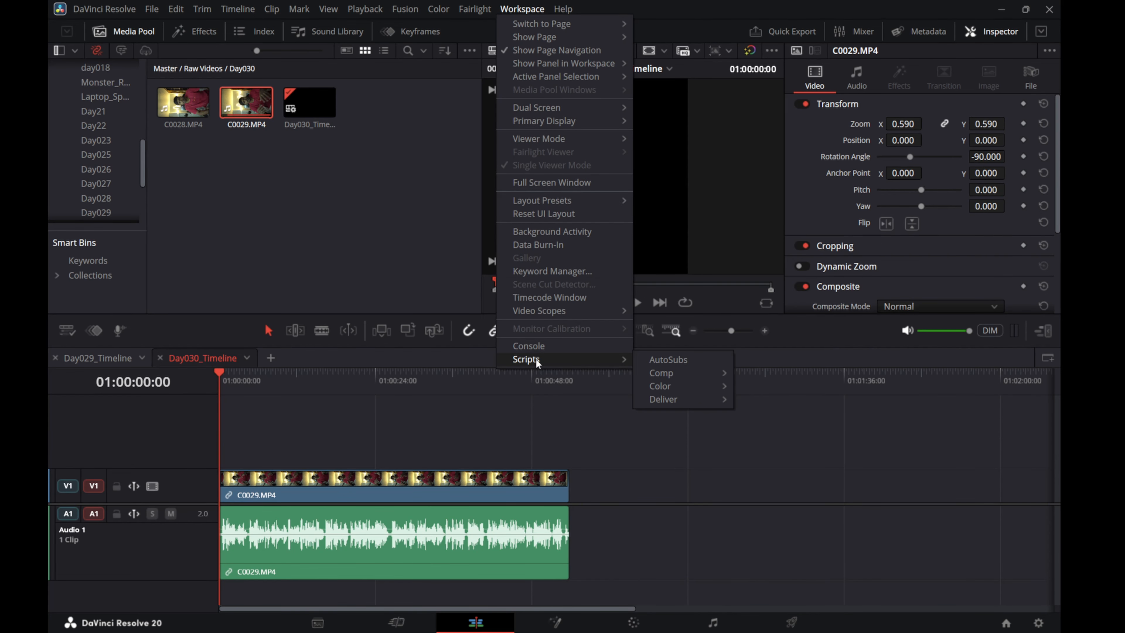
click(660, 360)
drag(413, 99, 568, 61)
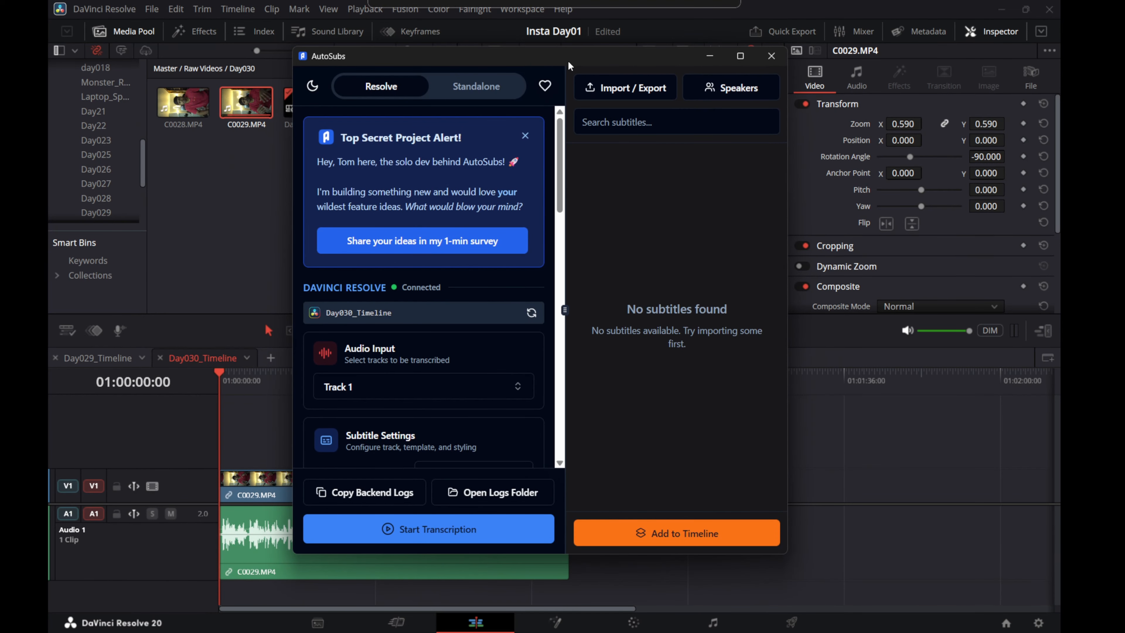
click(526, 136)
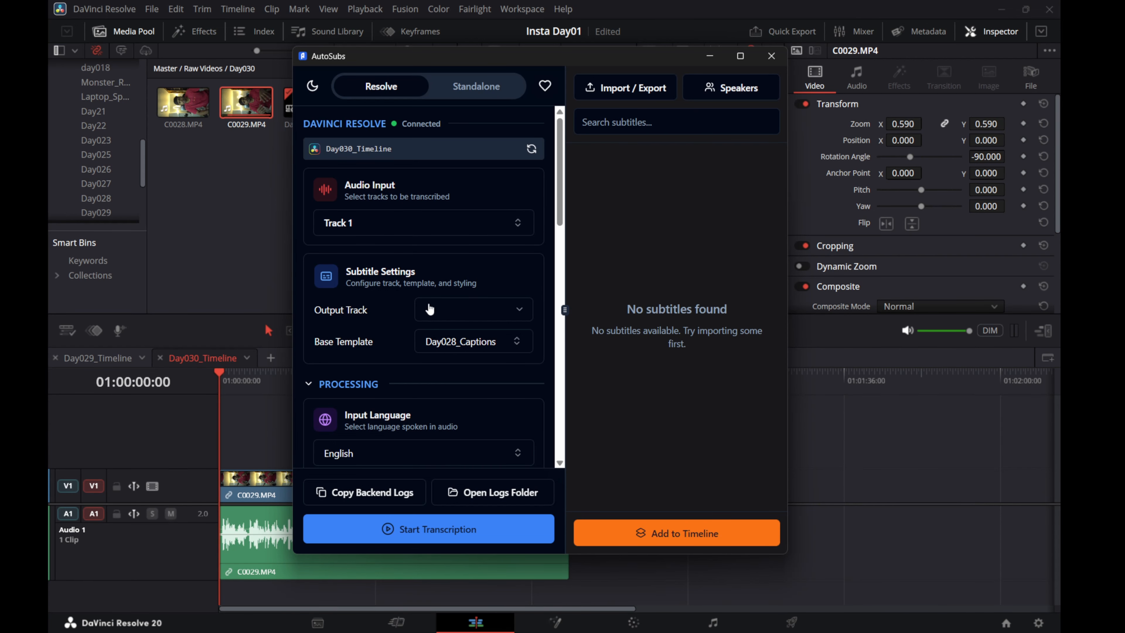
click(711, 54)
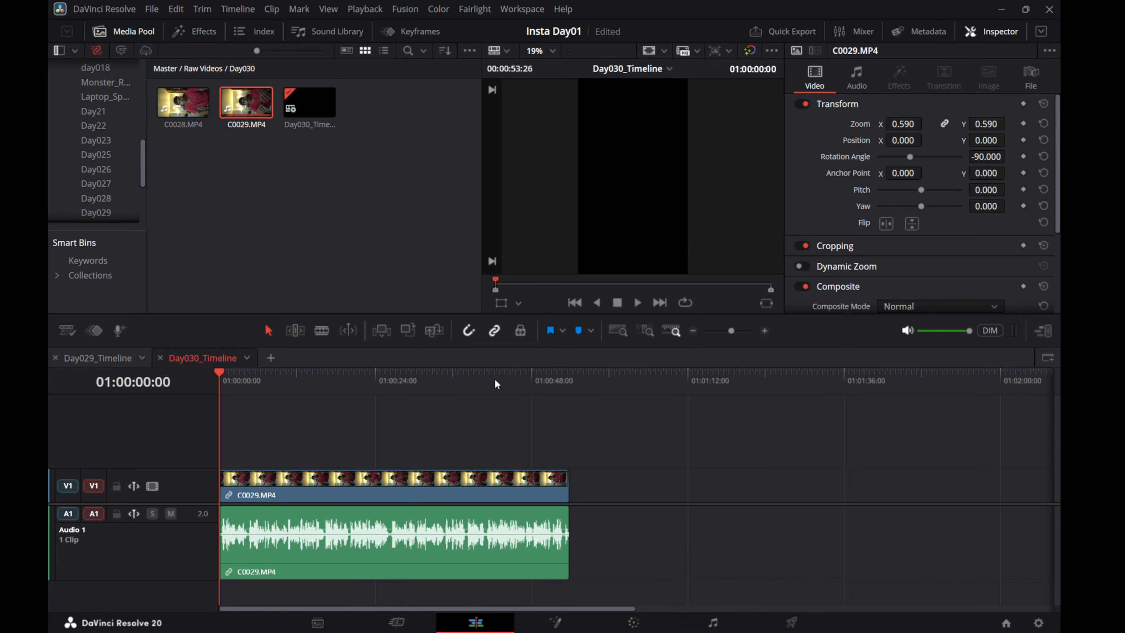
key(alt+Tab)
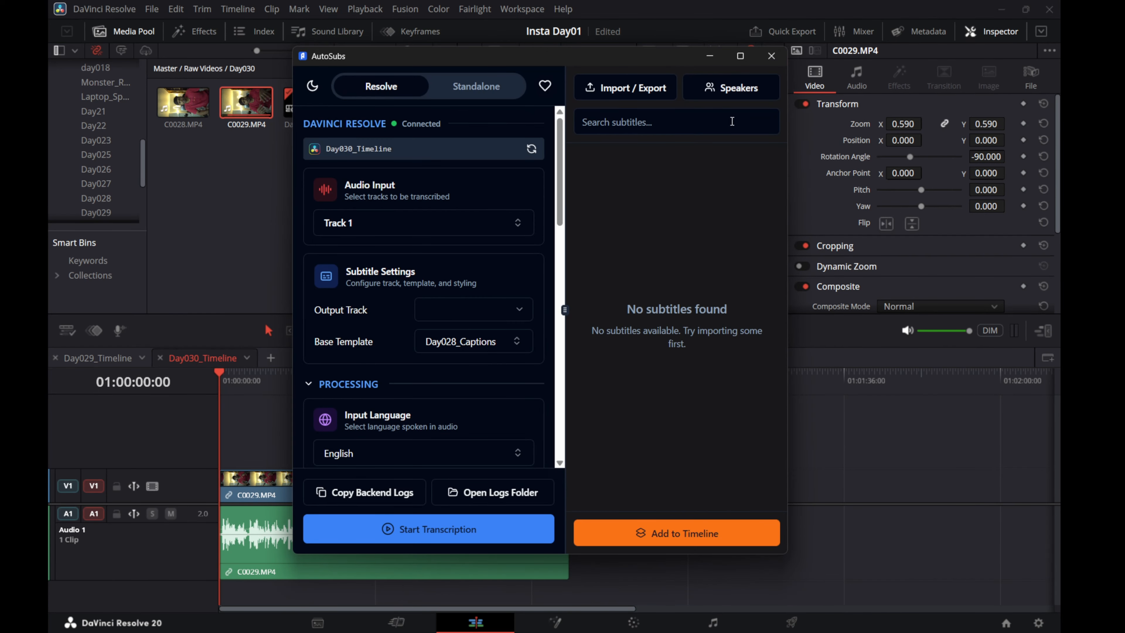
click(770, 58)
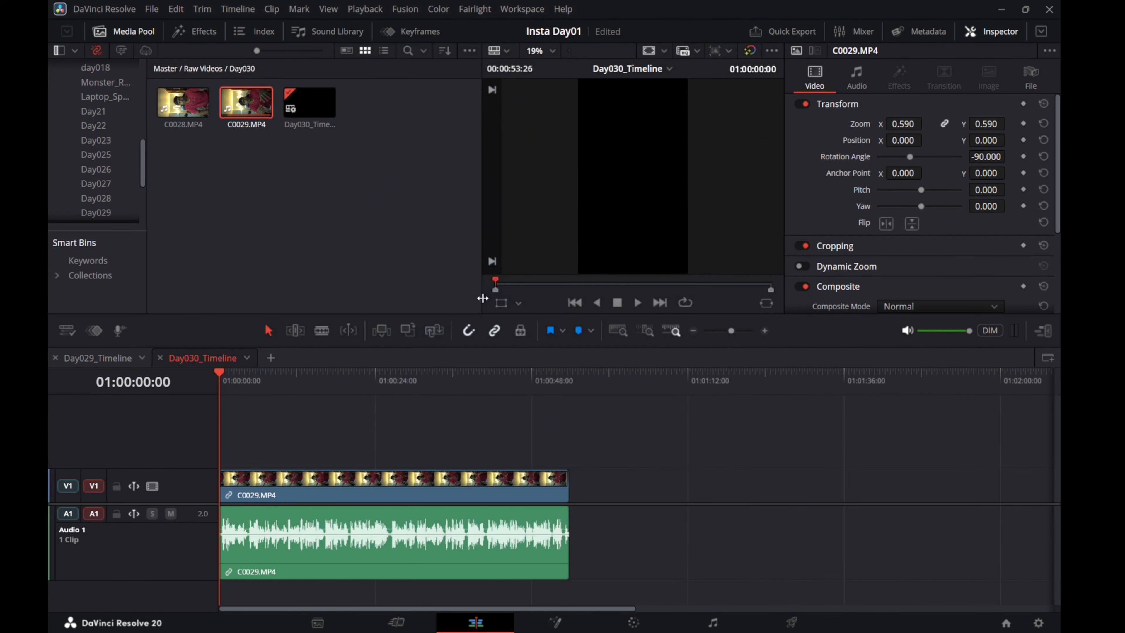
- Add the Rise_Captions title from Amro.Films captions LITE above the start of C0029, preview it and save the project
click(183, 38)
scroll(93, 133, up, 1)
click(88, 122)
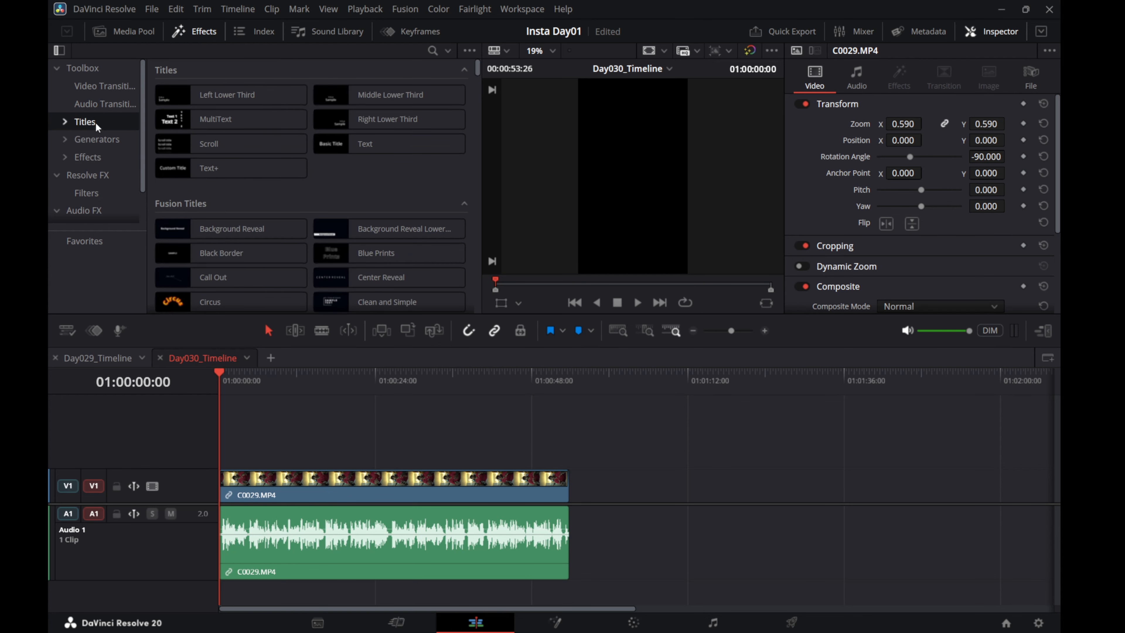
click(66, 122)
click(107, 142)
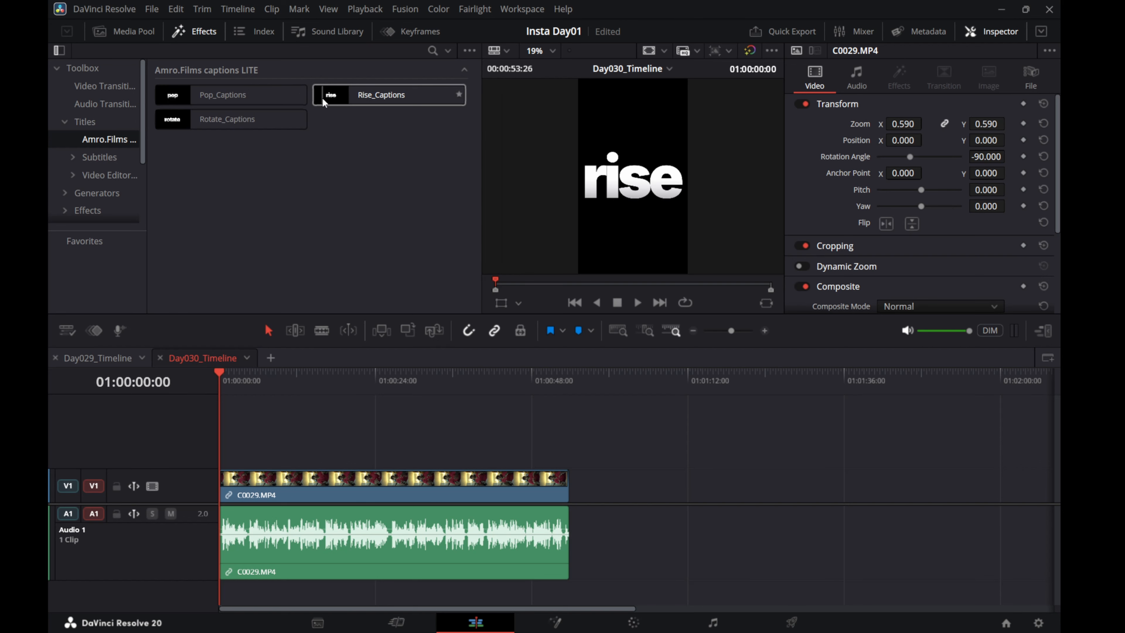
drag(366, 98, 223, 461)
key(space)
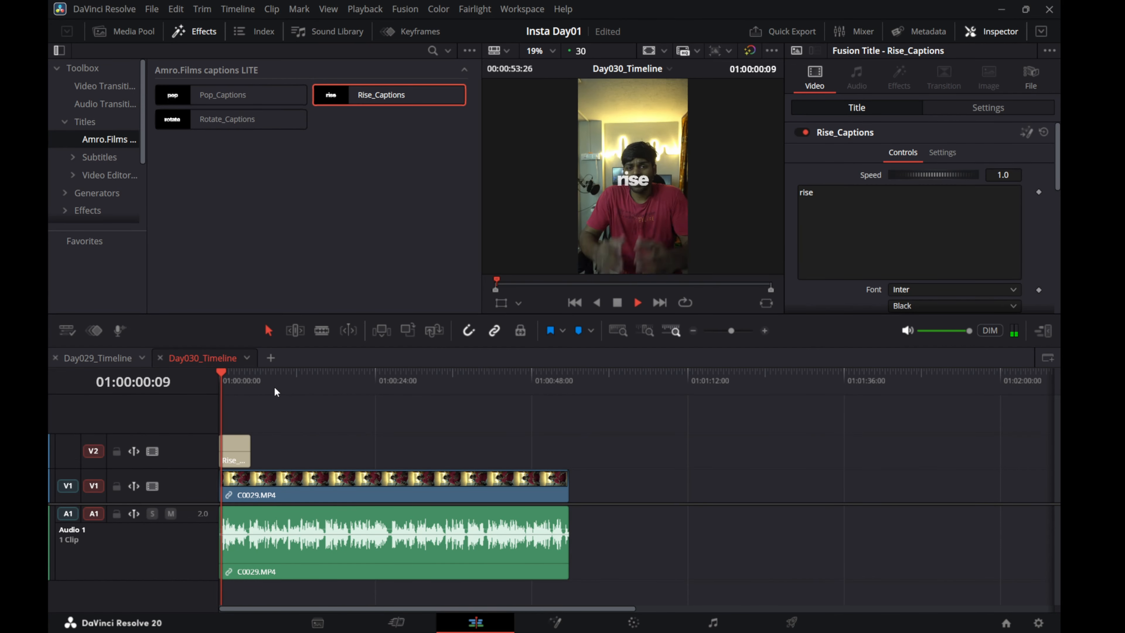
key(space)
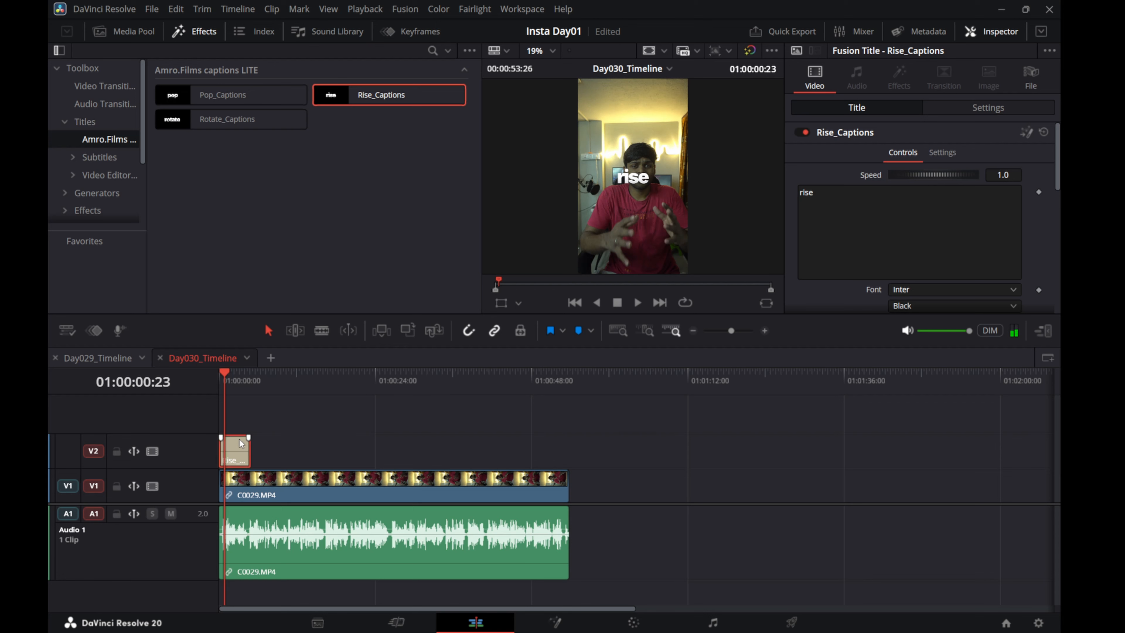
key(ctrl+s)
- Rename the Rise_Captions title clip as Day030_Captions
click(1028, 75)
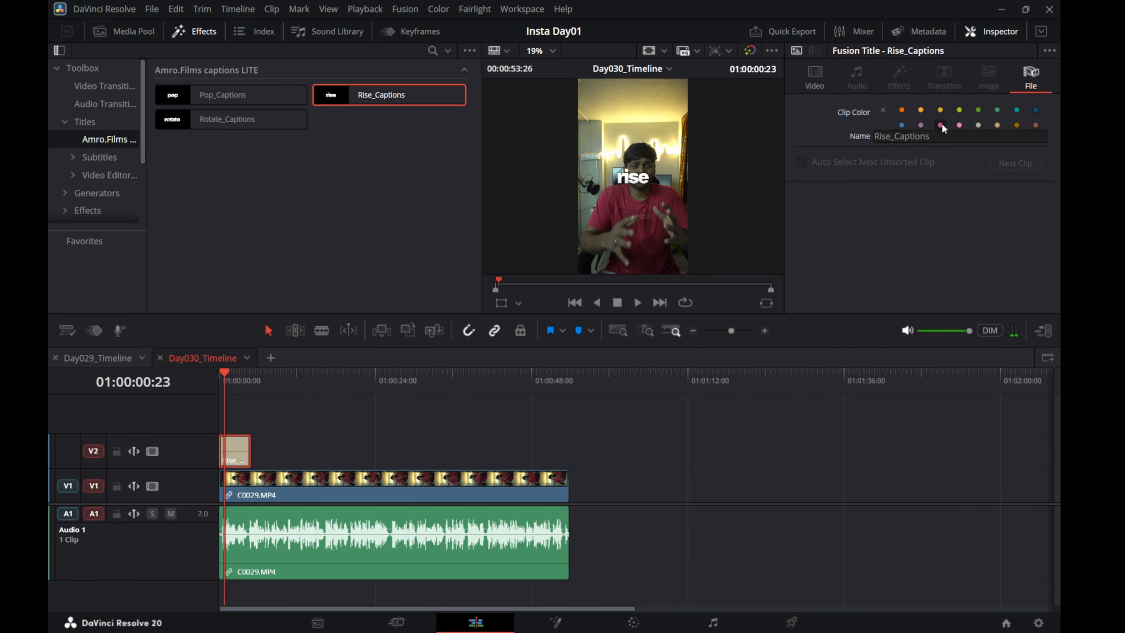
click(896, 137)
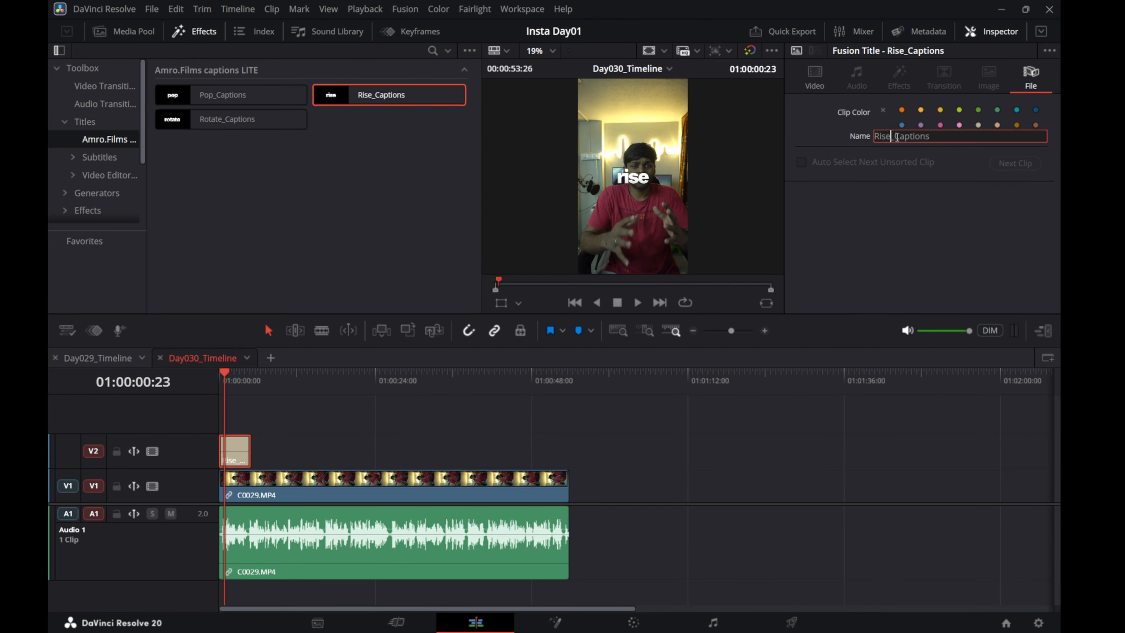
key(BackSpace)
key(BackSpace)
key(BackSpace)
key(BackSpace)
text(Day030)
key(Return)
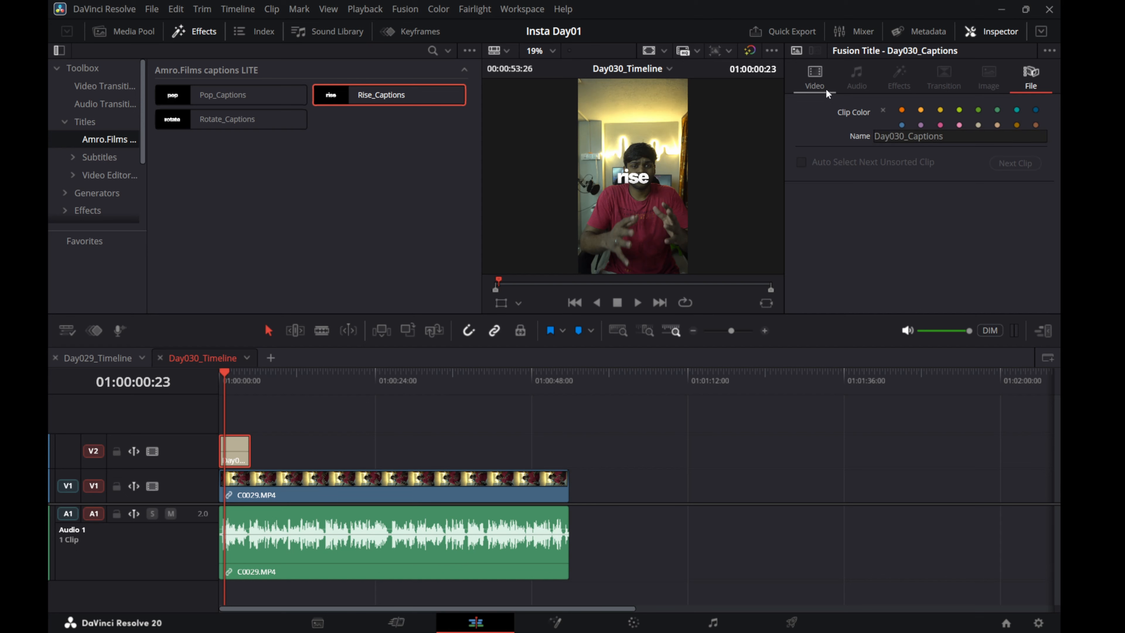
- Set the caption title's animation speed to -0.23 and compare its playback from the timeline start
click(820, 77)
scroll(891, 170, down, 2)
scroll(891, 170, up, 2)
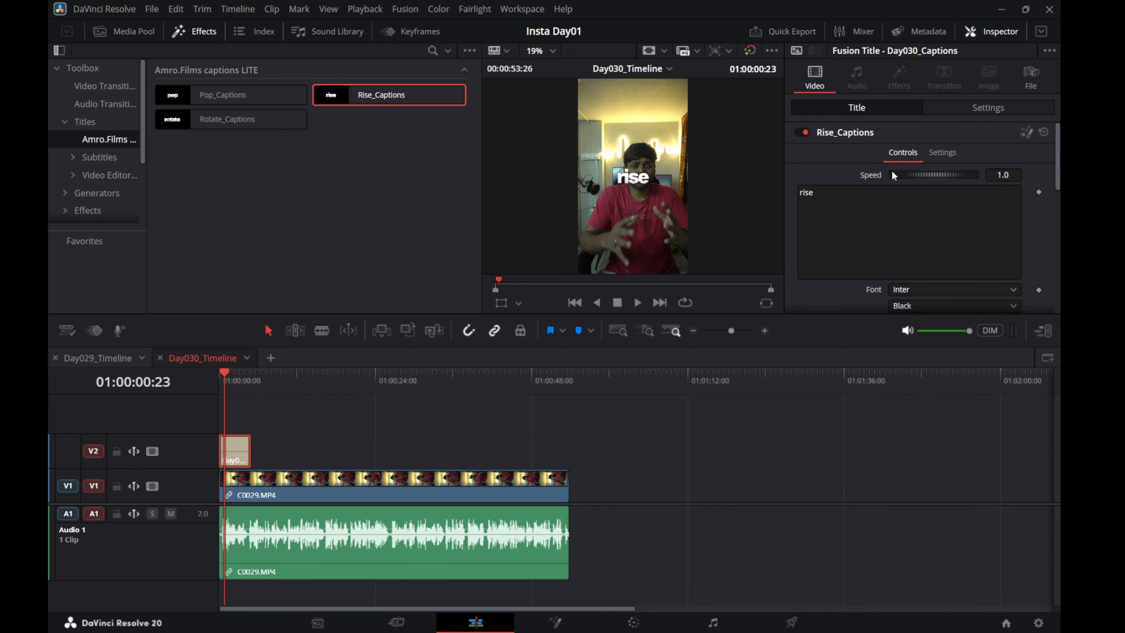
click(223, 372)
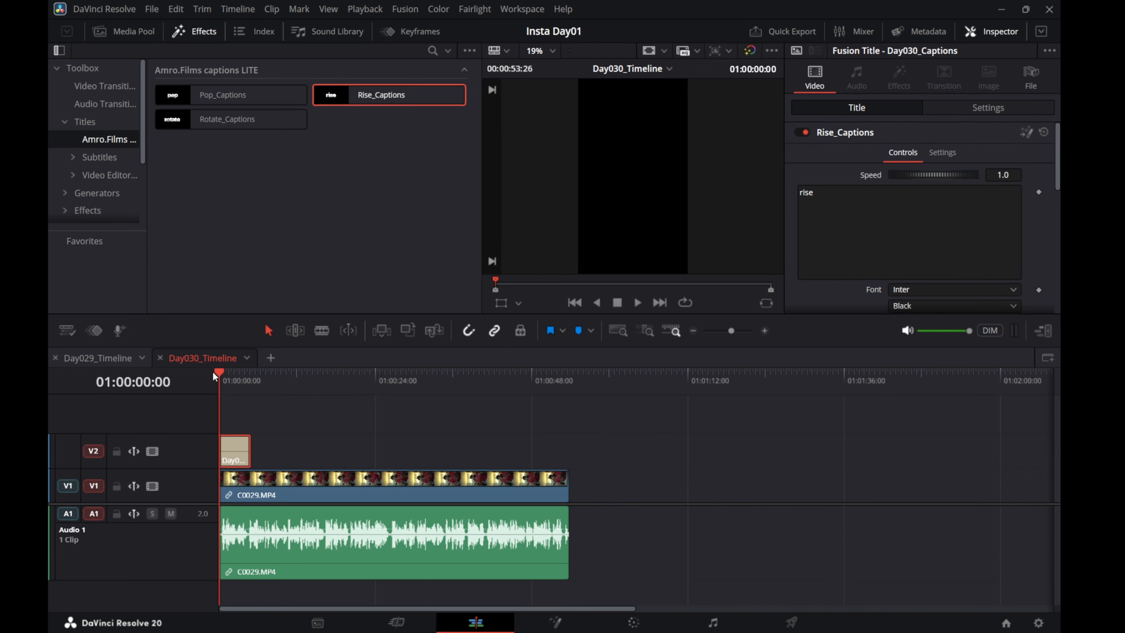
key(space)
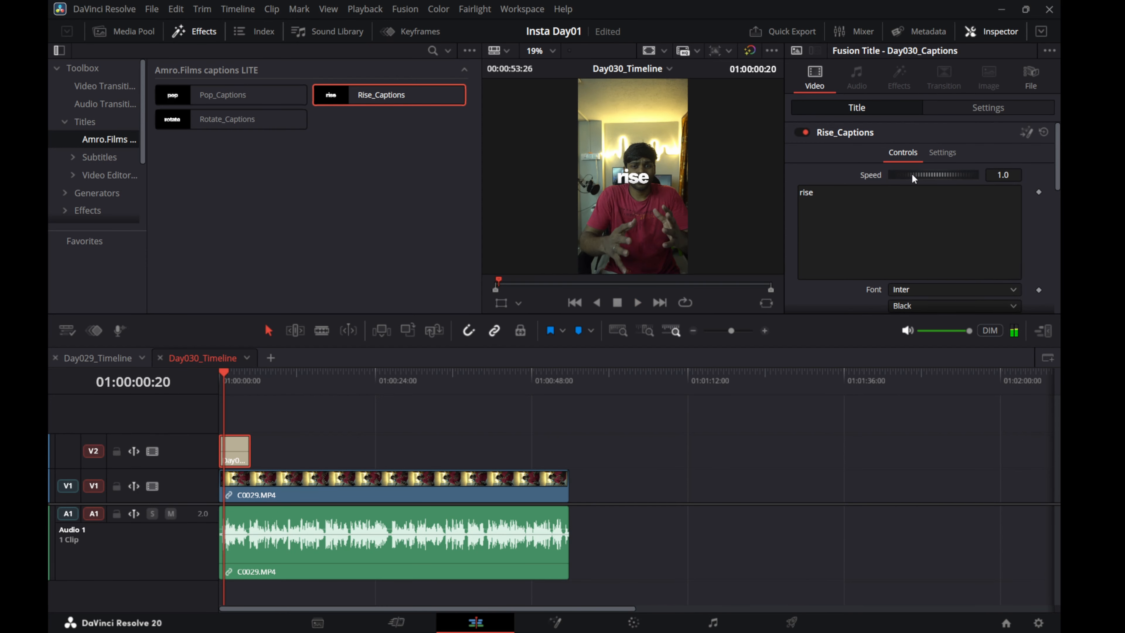
drag(911, 173, 902, 177)
drag(222, 375, 212, 372)
key(space)
key(space)
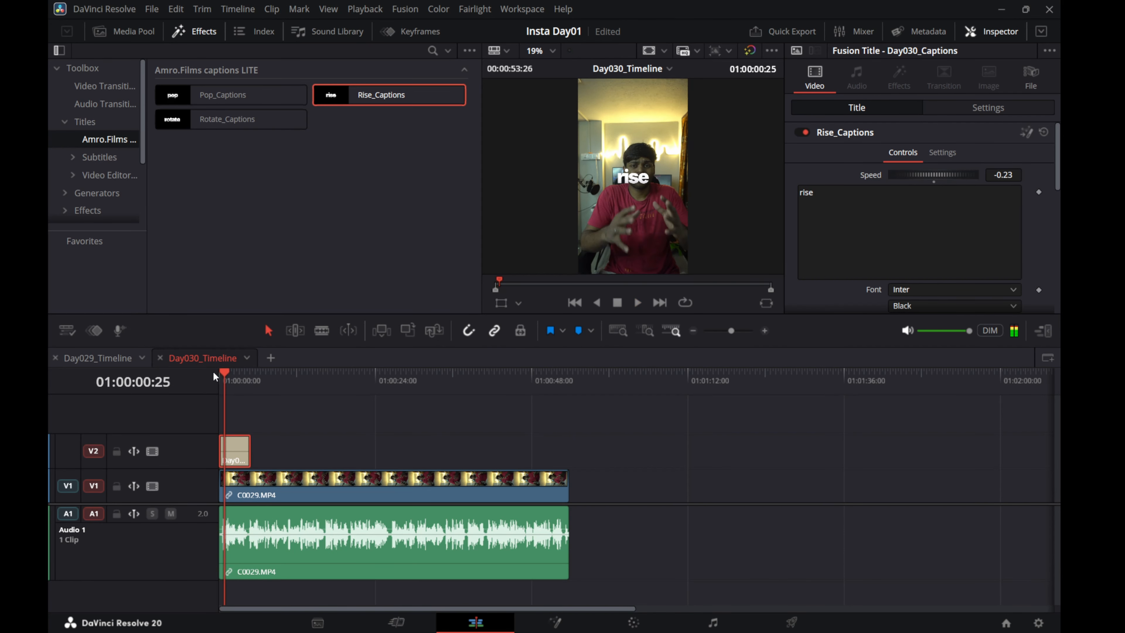
- Lower the caption text in the frame by setting its center Y to 0.236
scroll(967, 201, down, 4)
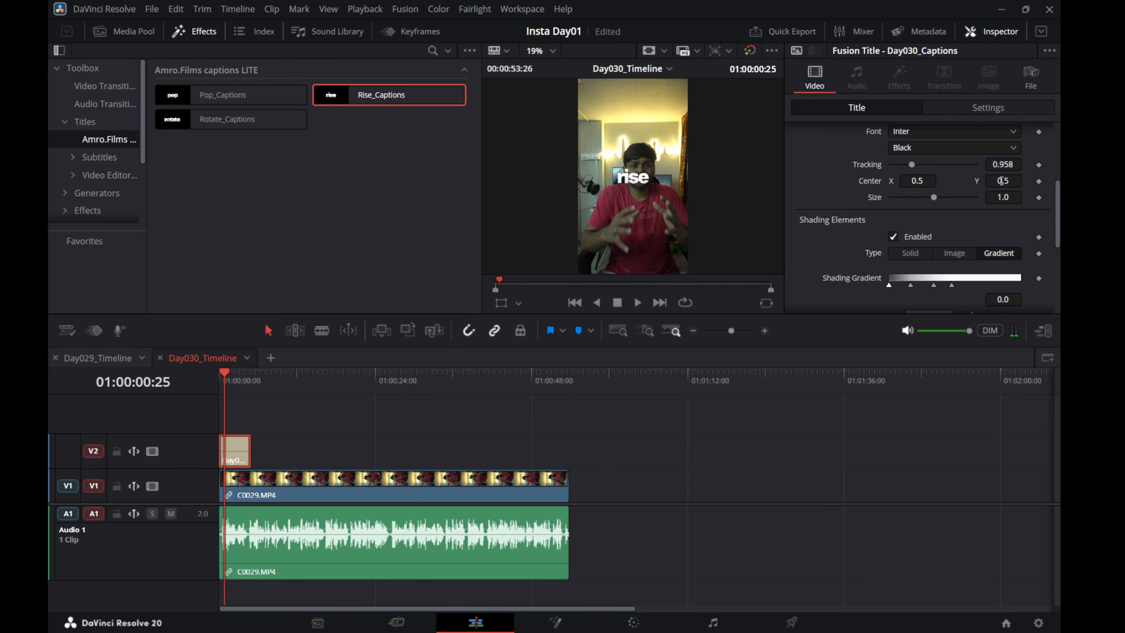
drag(1006, 181, 930, 180)
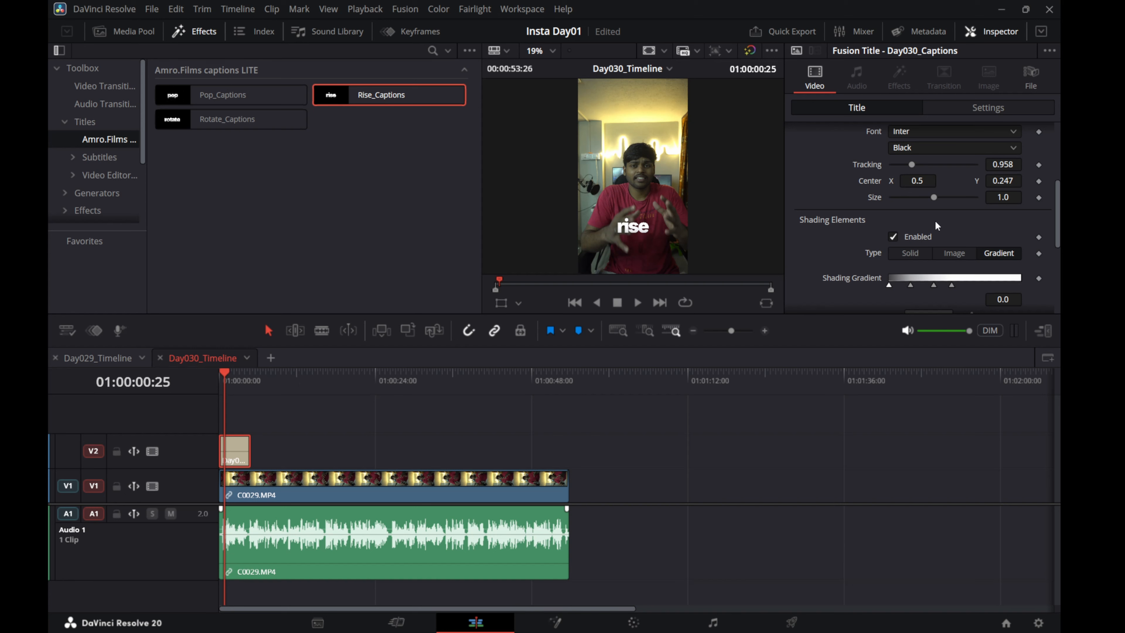
click(224, 373)
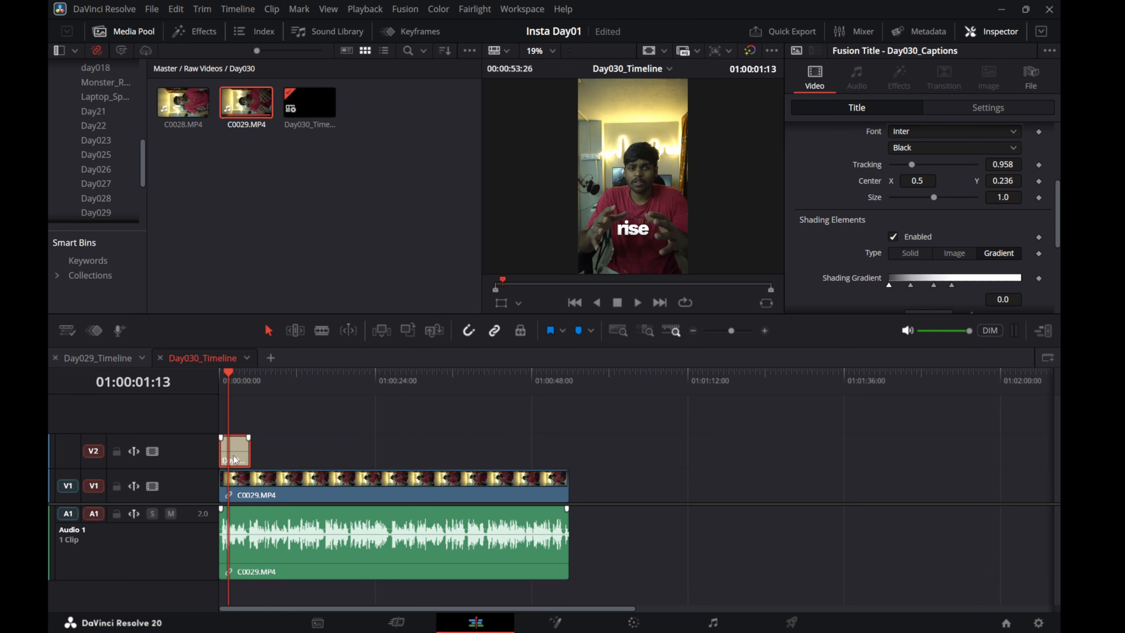
- Store the adjusted Day030_Captions title in the Day030 bin as a reusable template
drag(238, 457, 227, 185)
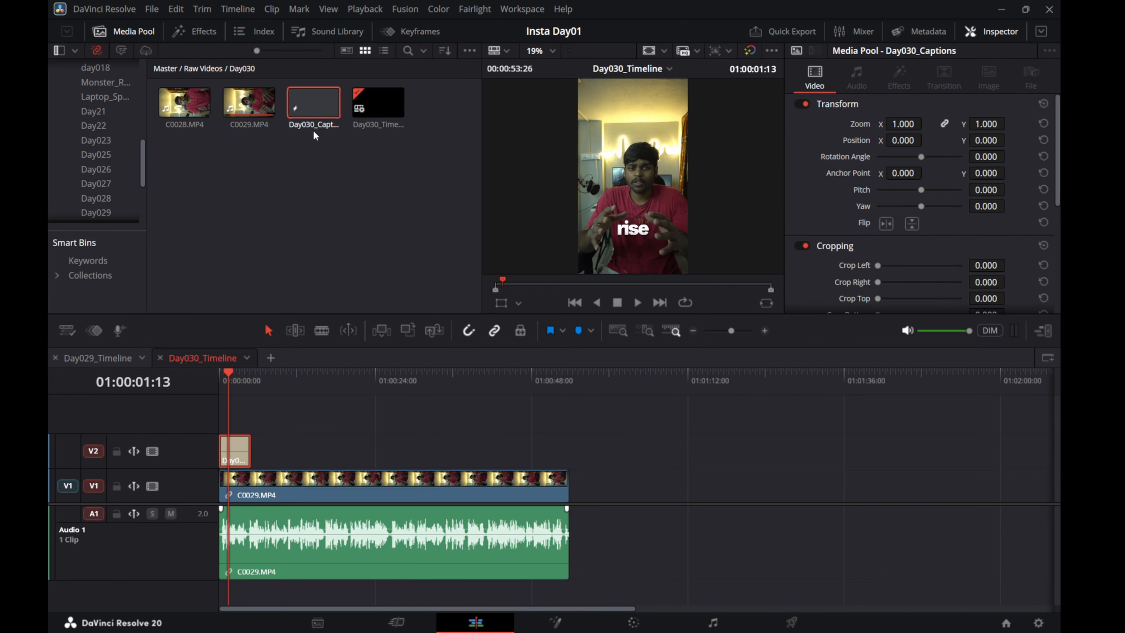
click(317, 140)
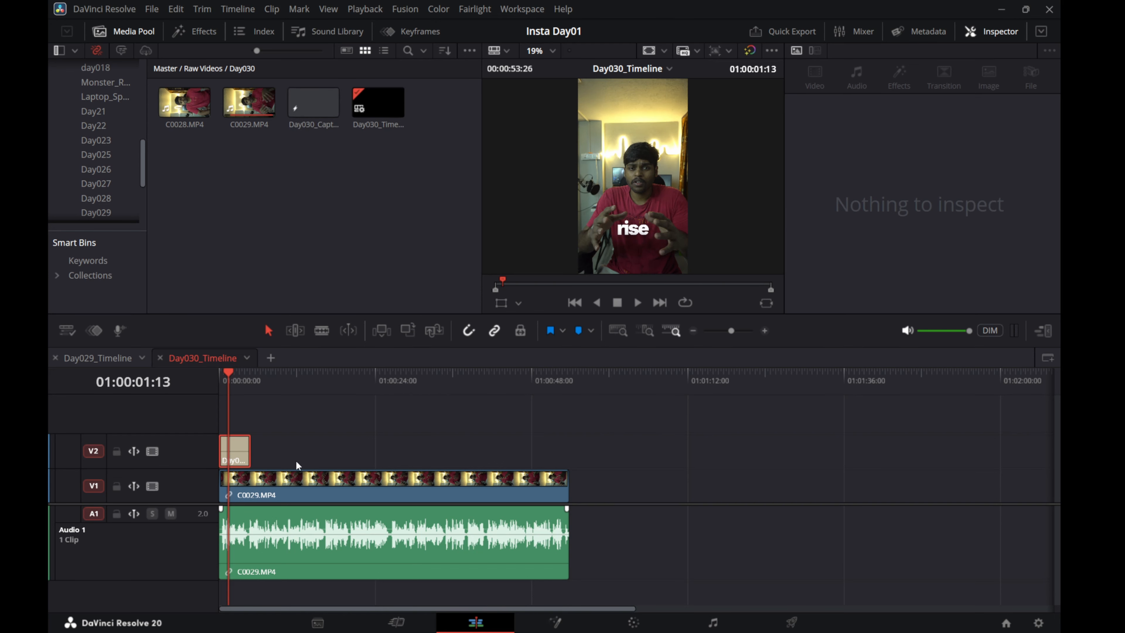
- Preview a copy of the Day030_Captions template on track V2 at about 16 seconds, and delete both title clips
click(242, 449)
drag(326, 109, 330, 450)
click(312, 375)
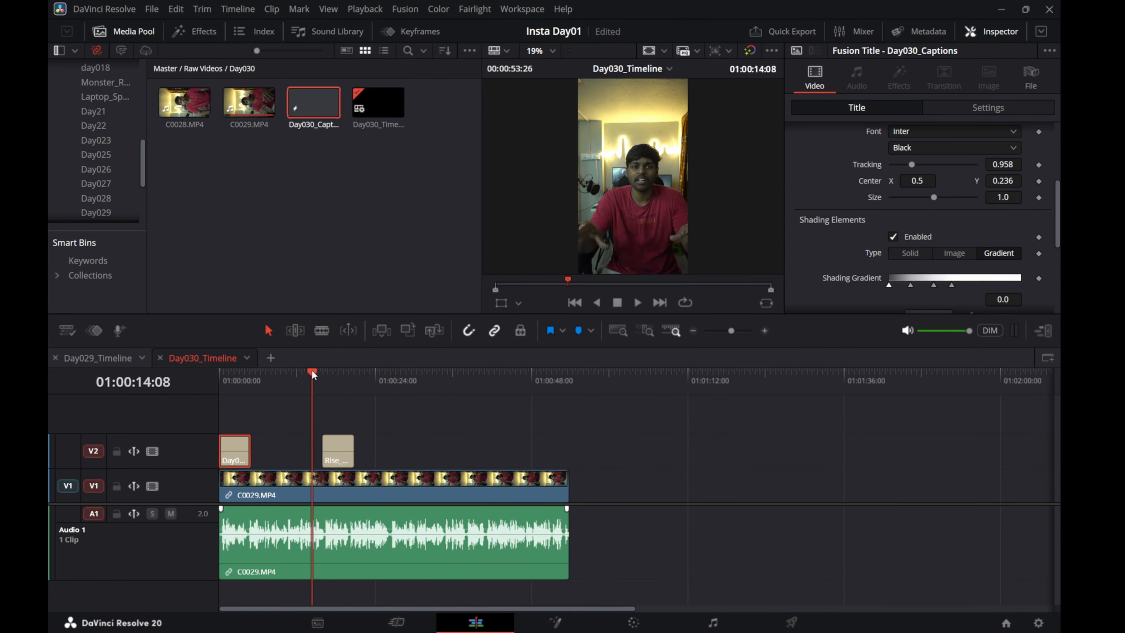
key(space)
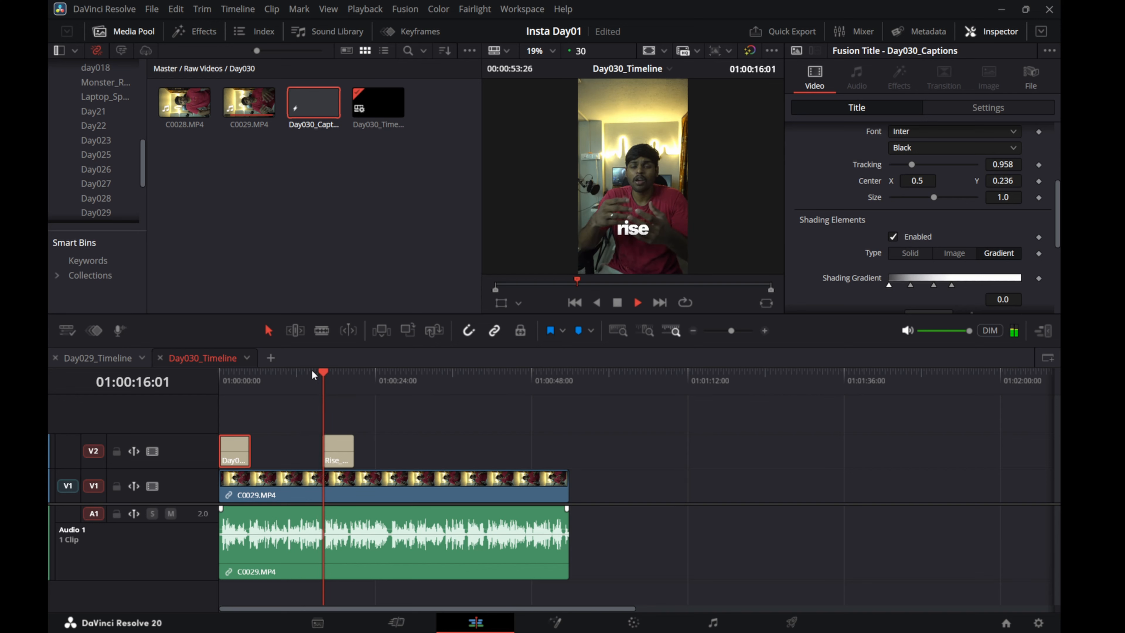
key(space)
drag(391, 452, 230, 445)
key(Delete)
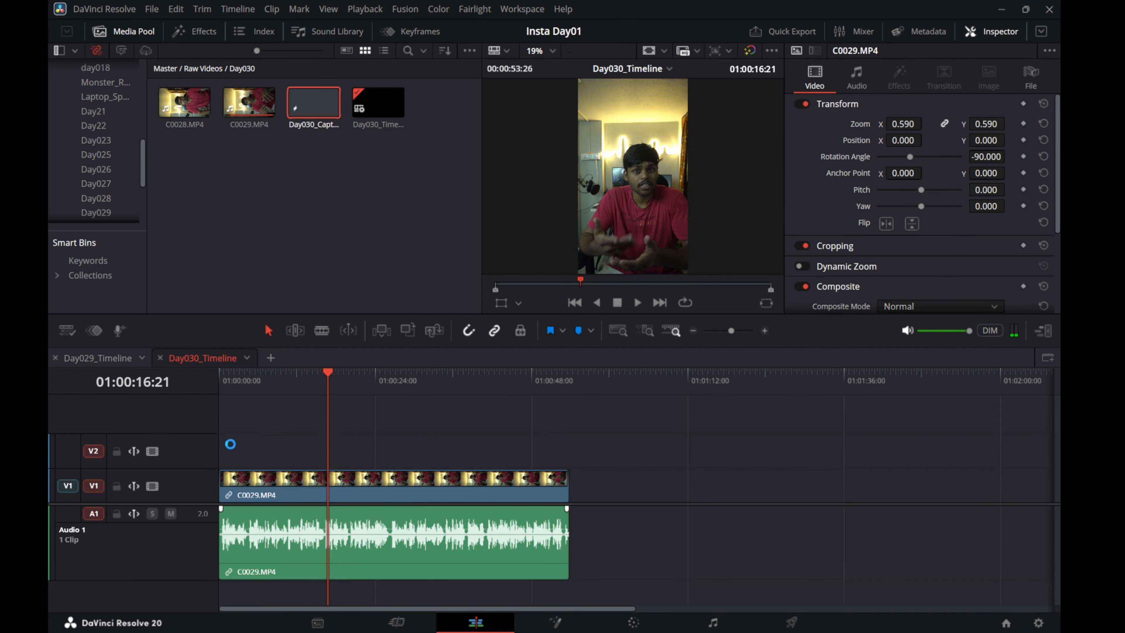
- Launch the AutoSubs script for Day030_Timeline and check its audio input track selection
click(516, 9)
mouse_move(546, 362)
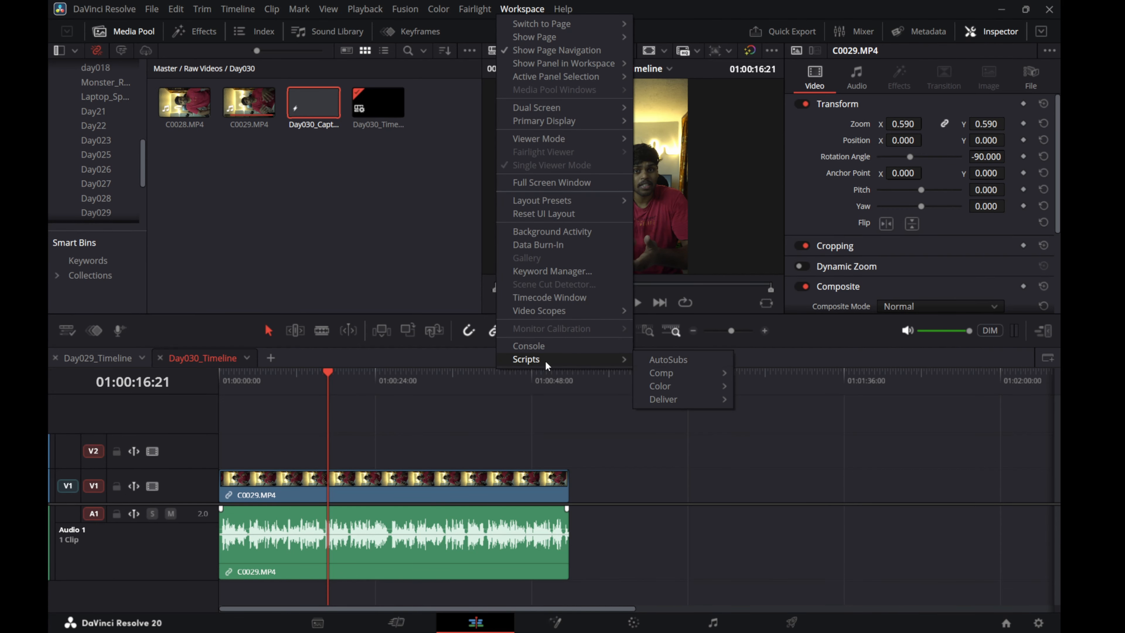
click(667, 360)
drag(510, 85, 609, 46)
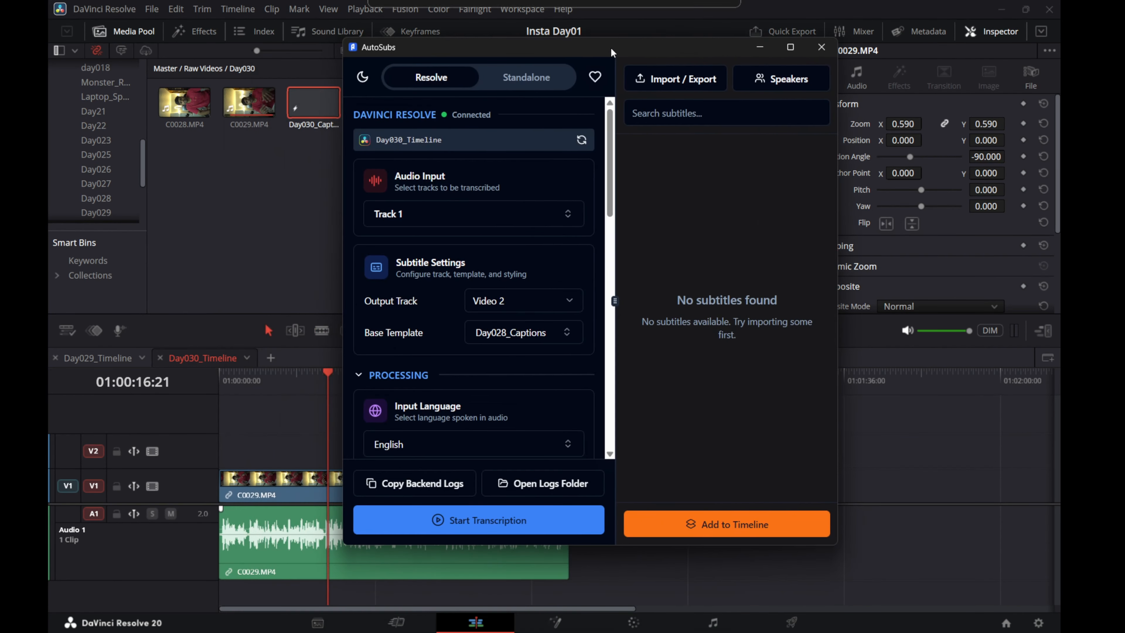
click(478, 221)
click(477, 221)
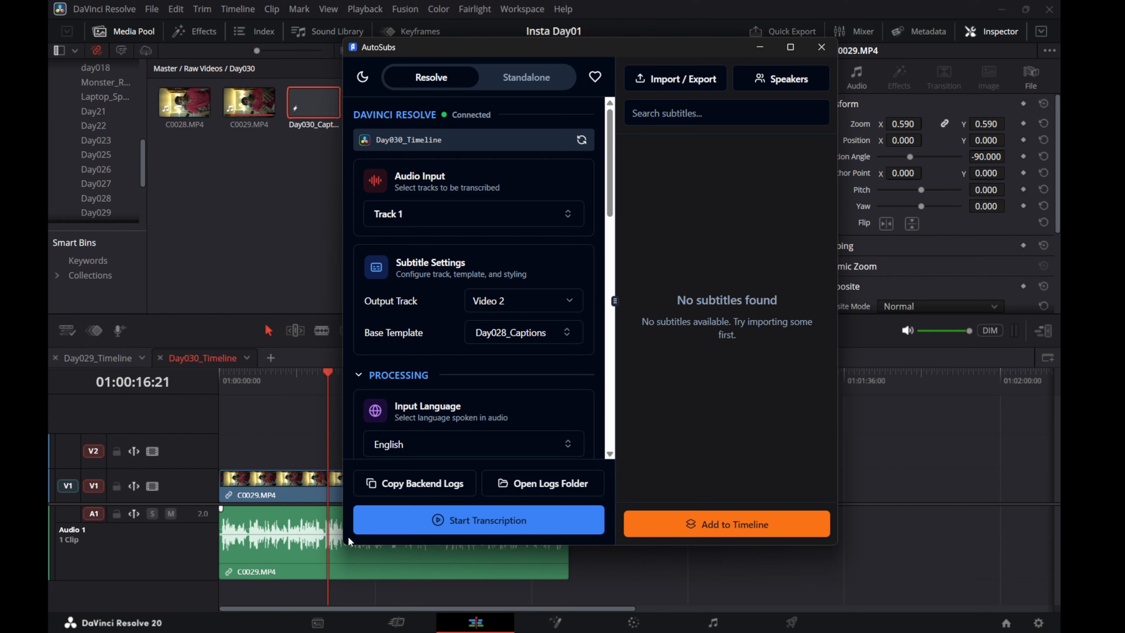
- Set the AutoSubs base template to Day030_Captions
scroll(520, 374, down, 2)
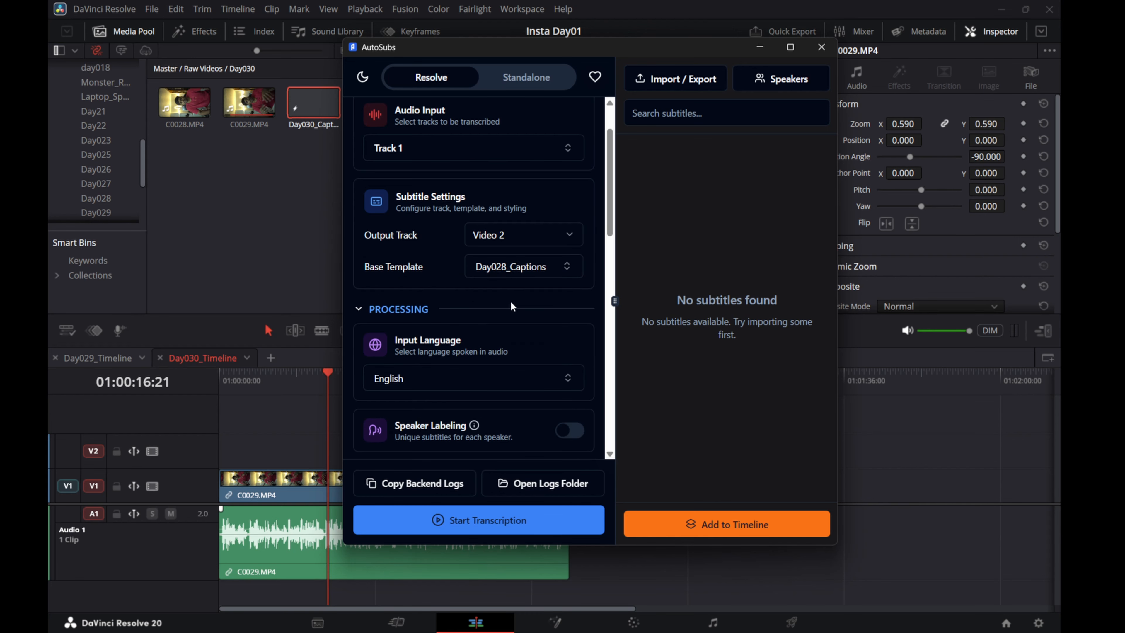
click(531, 268)
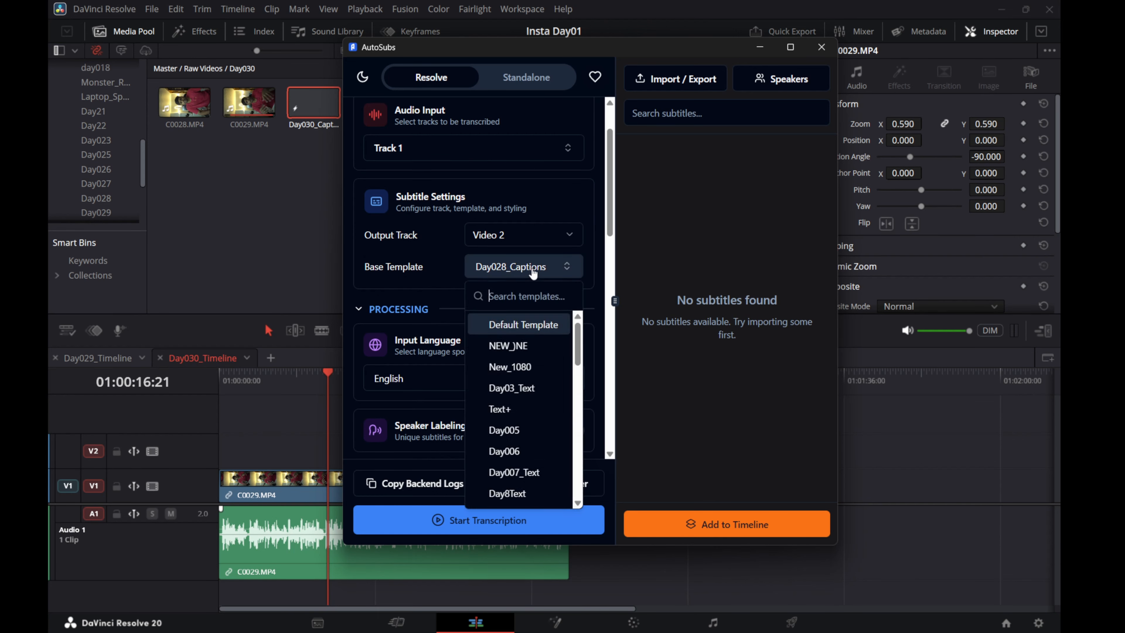
scroll(558, 377, down, 10)
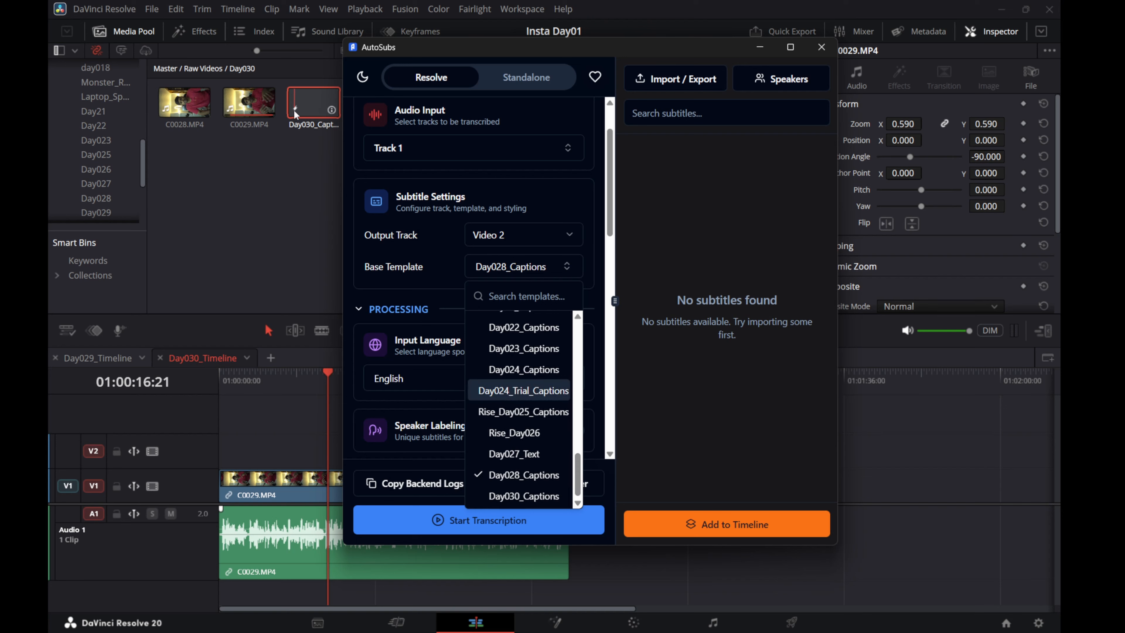
click(509, 495)
- Review the AutoSubs model, experimental and text formatting settings, and start the transcription
scroll(480, 348, down, 5)
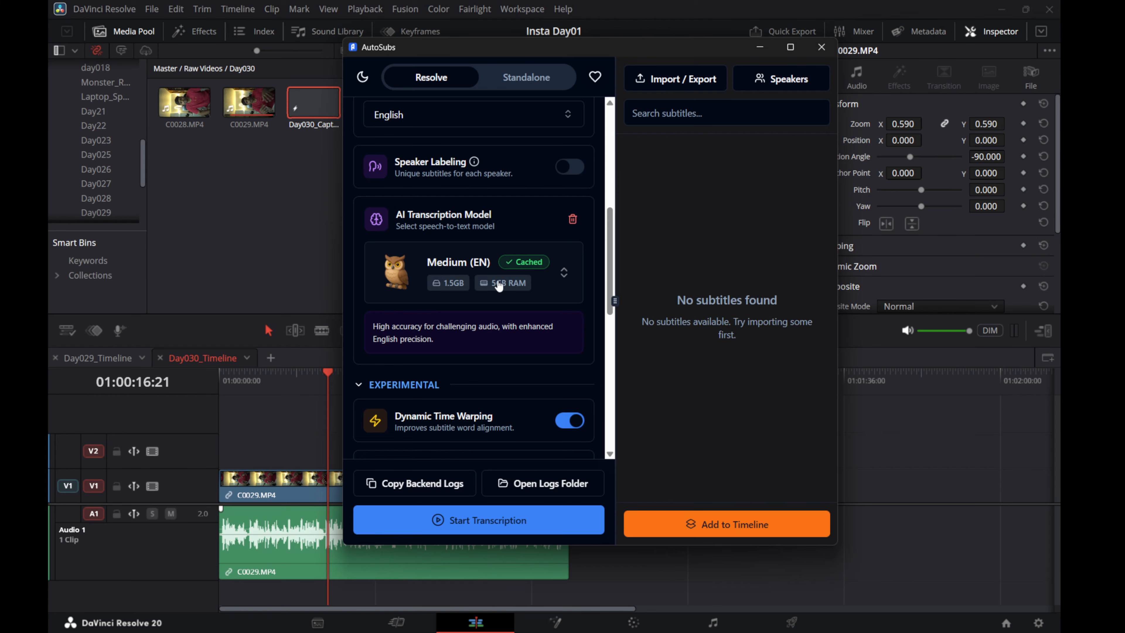
scroll(465, 277, down, 5)
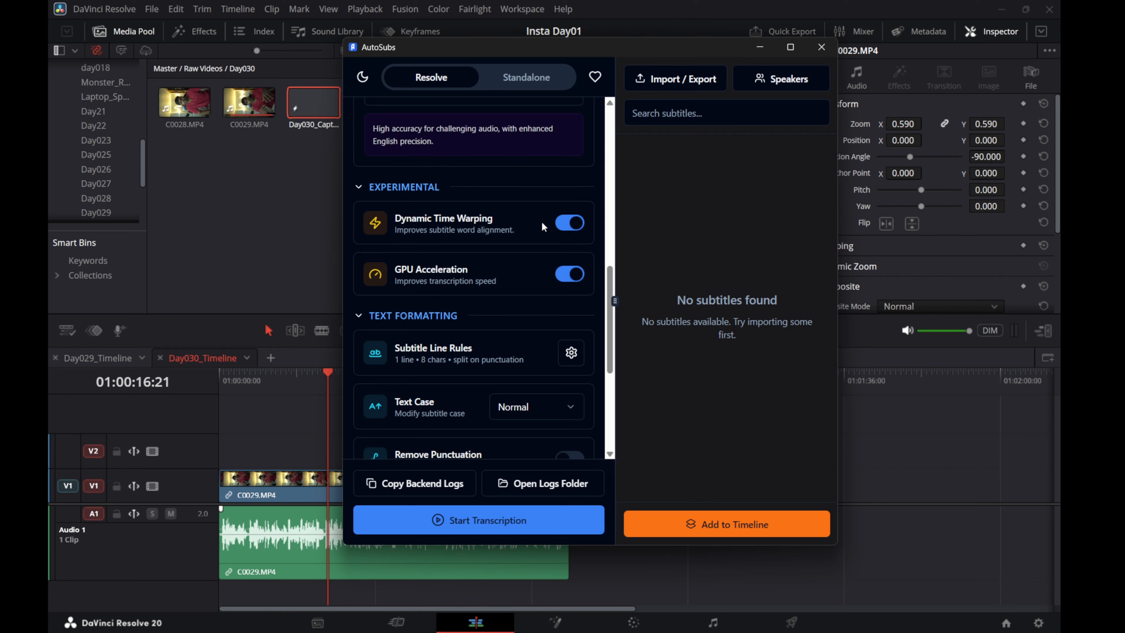
scroll(541, 220, down, 6)
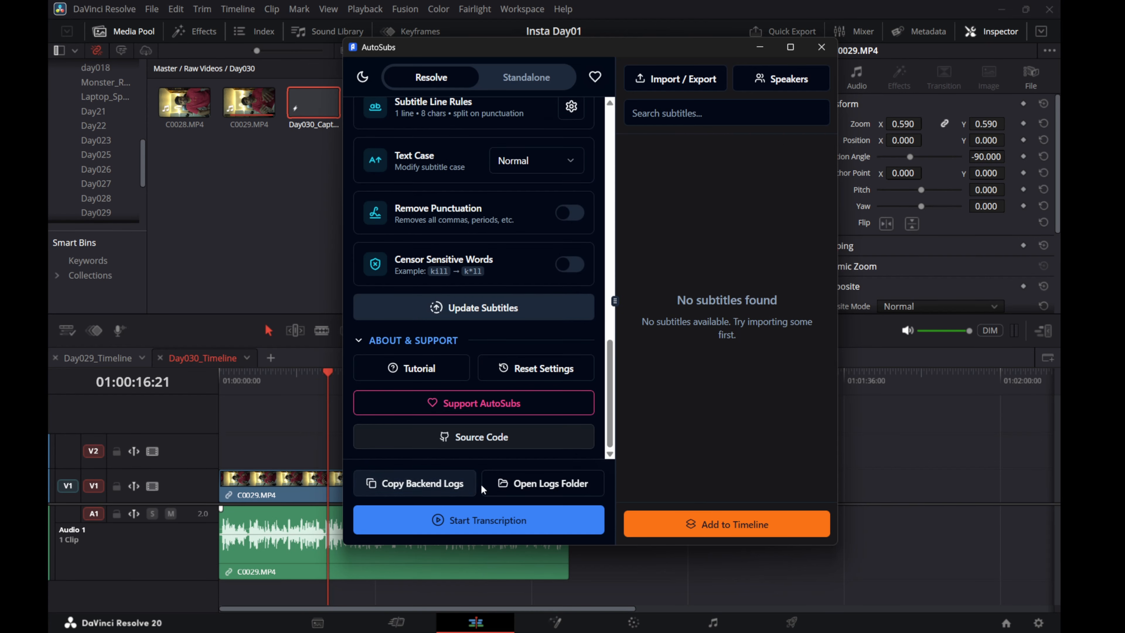
click(491, 524)
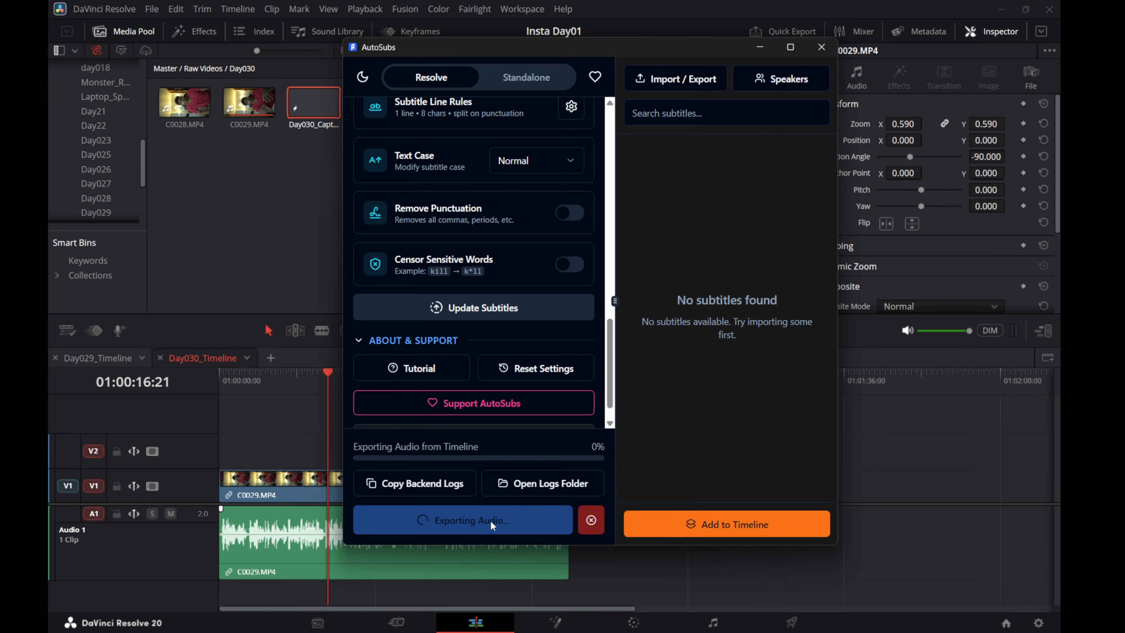
drag(671, 52, 315, 53)
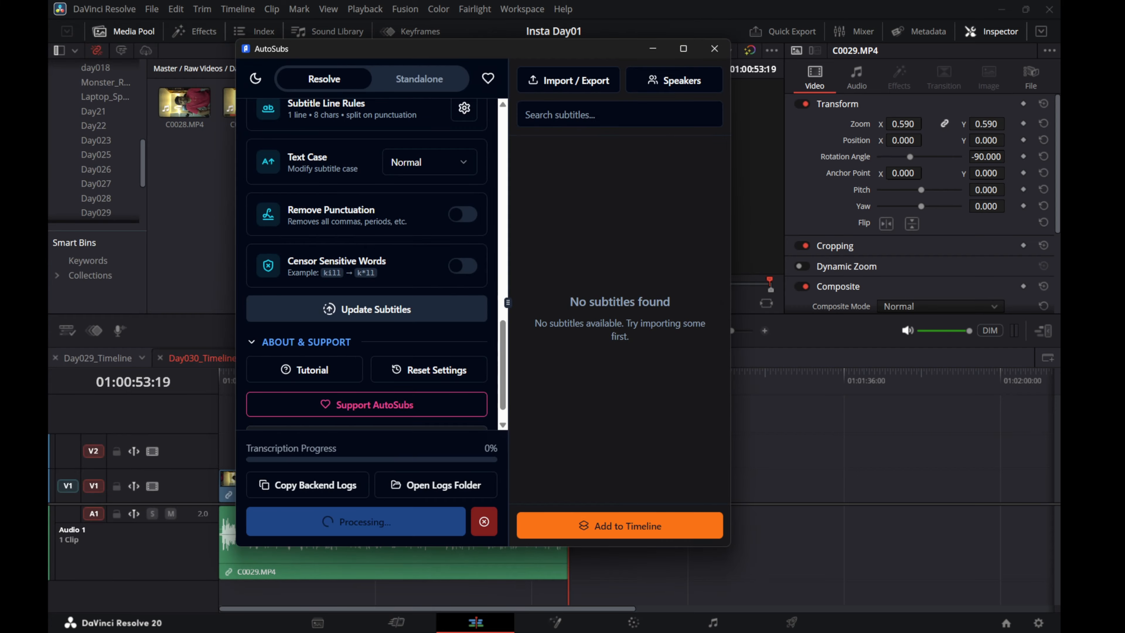
- Check the Downloads folder in File Explorer for the audio file exported by AutoSubs
key(super+e)
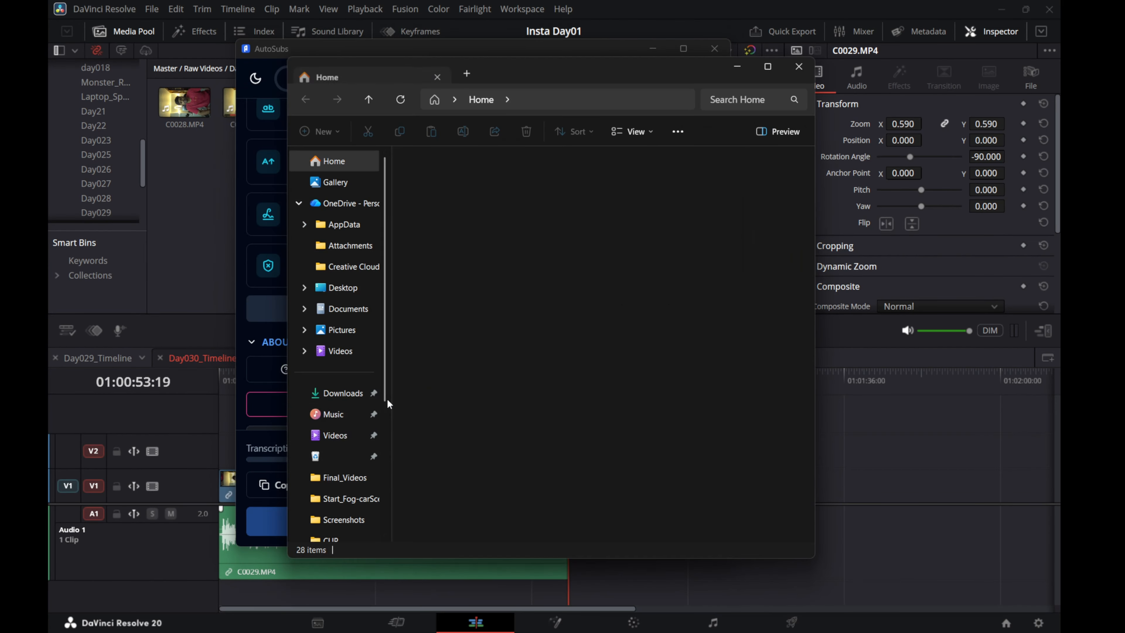
click(342, 393)
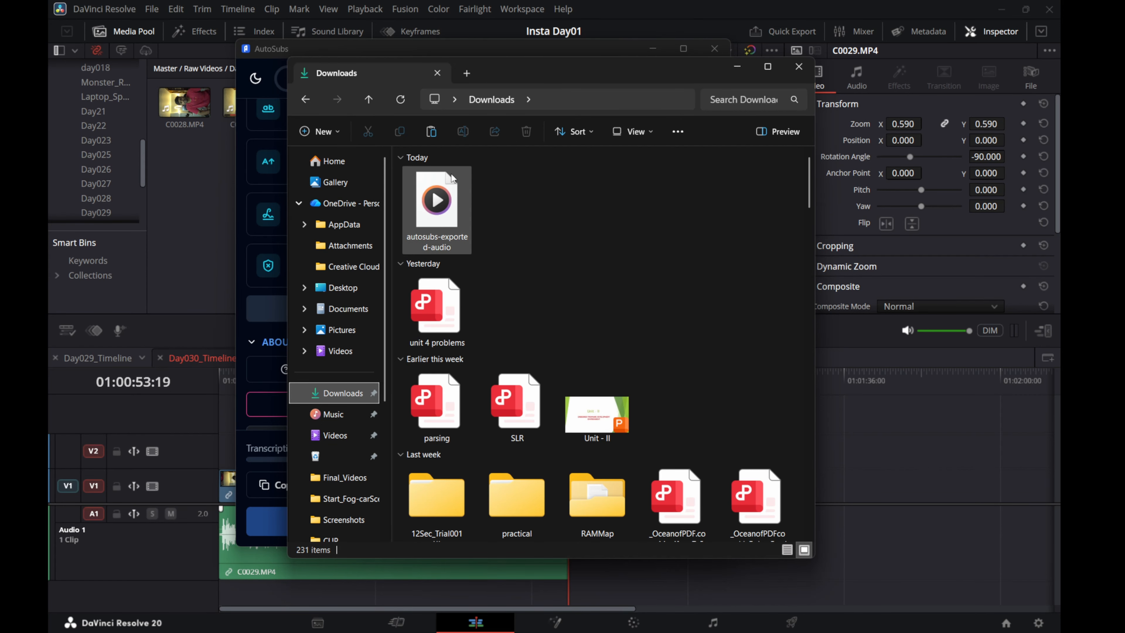
click(796, 69)
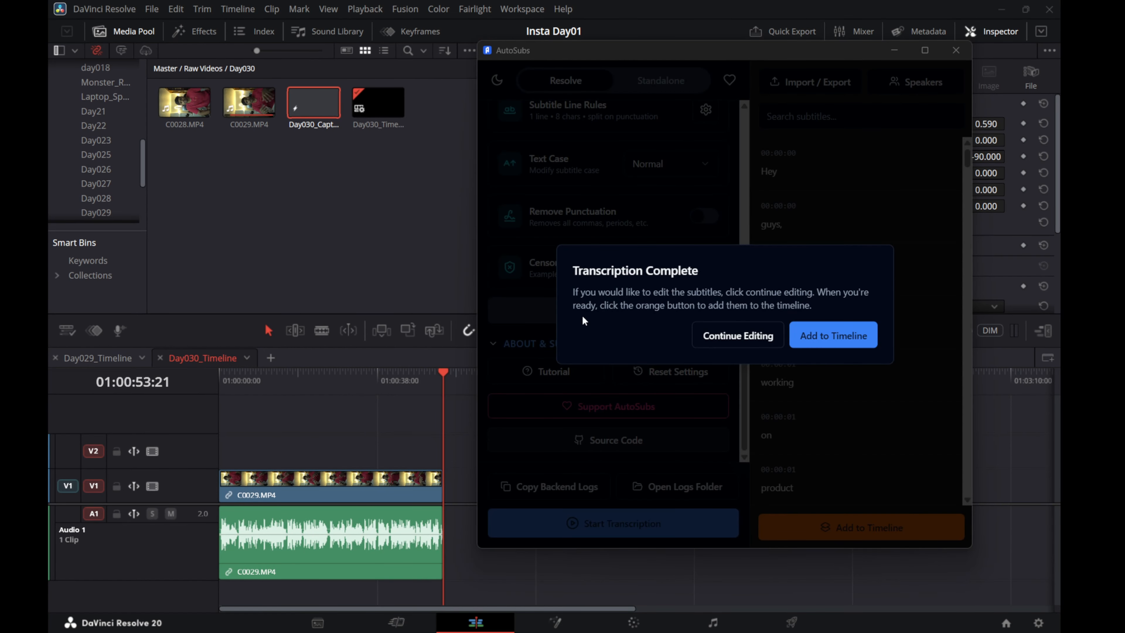
- Add the transcribed captions to the timeline and play them back from the start
click(820, 336)
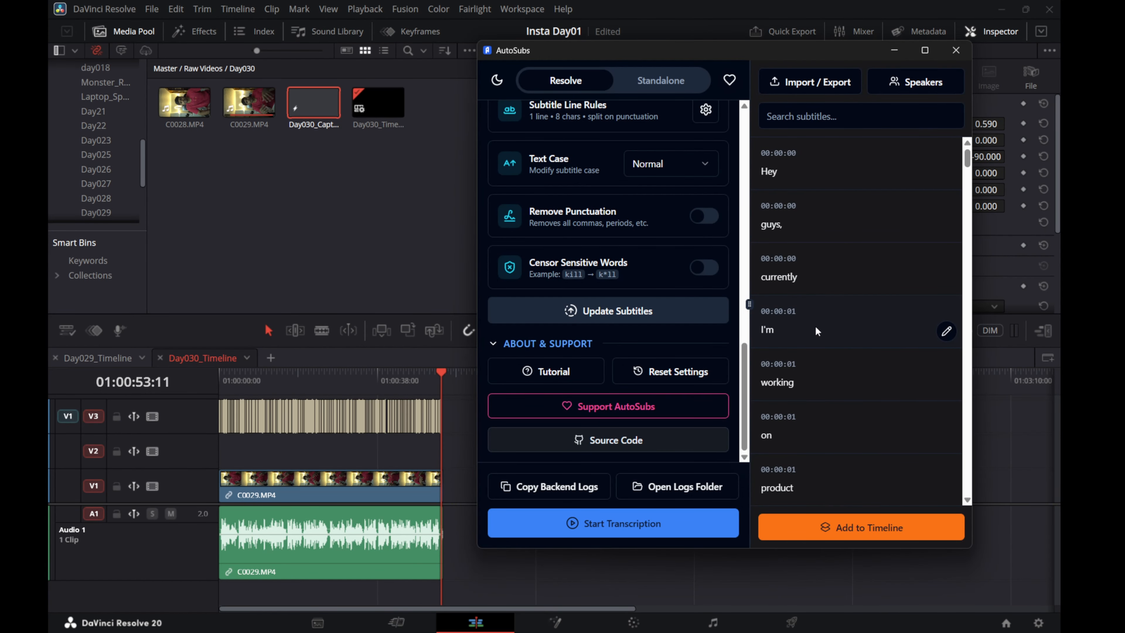
click(893, 50)
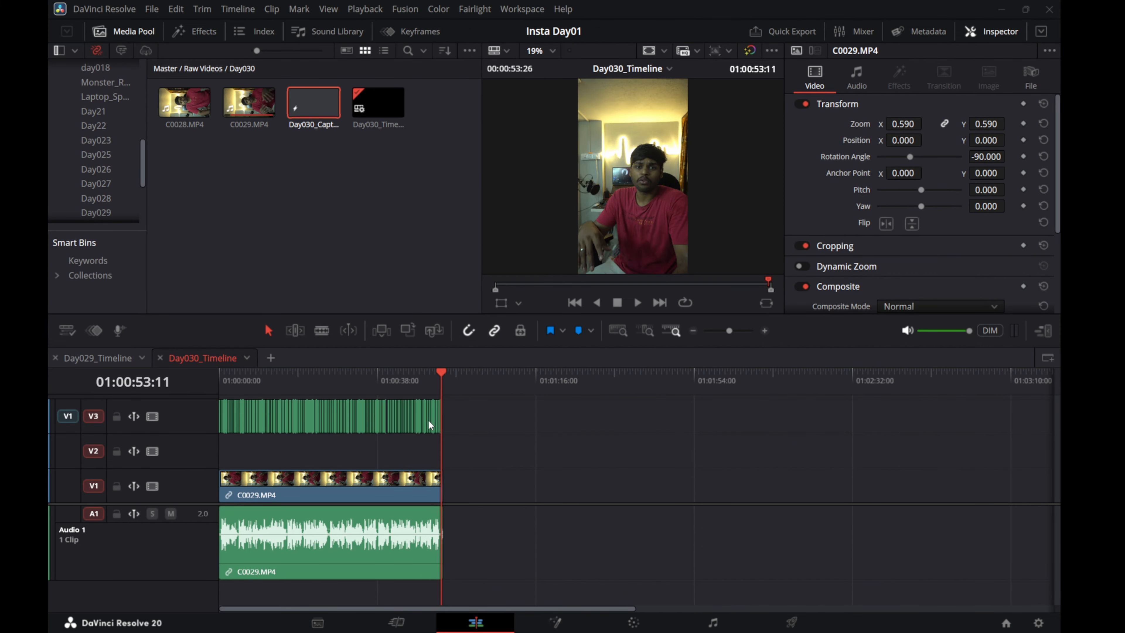
drag(353, 376, 205, 385)
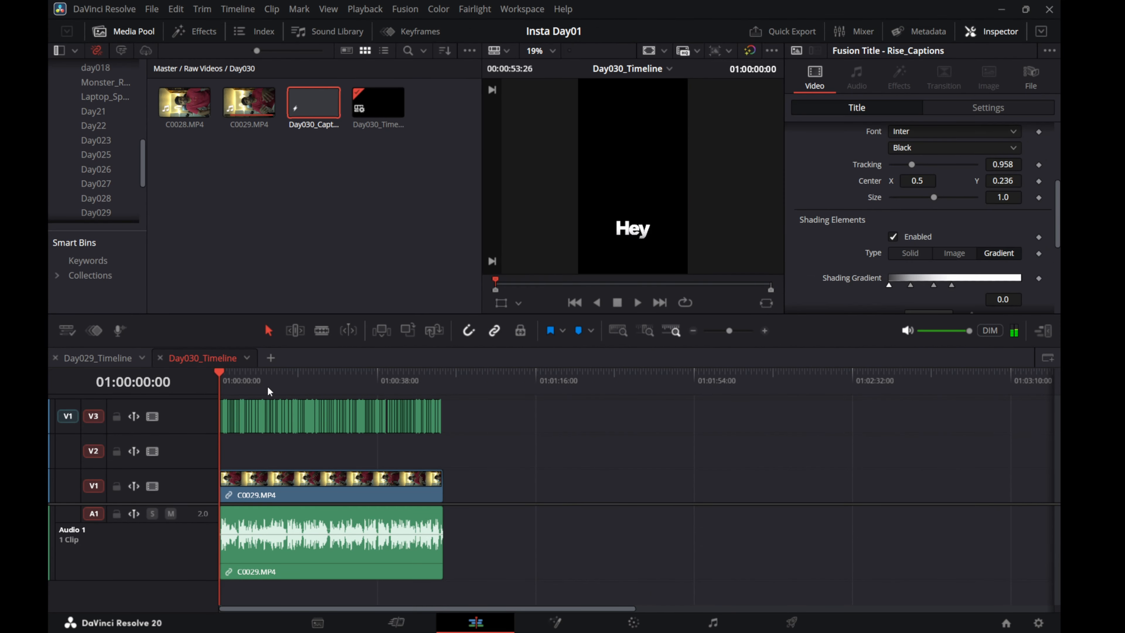
key(space)
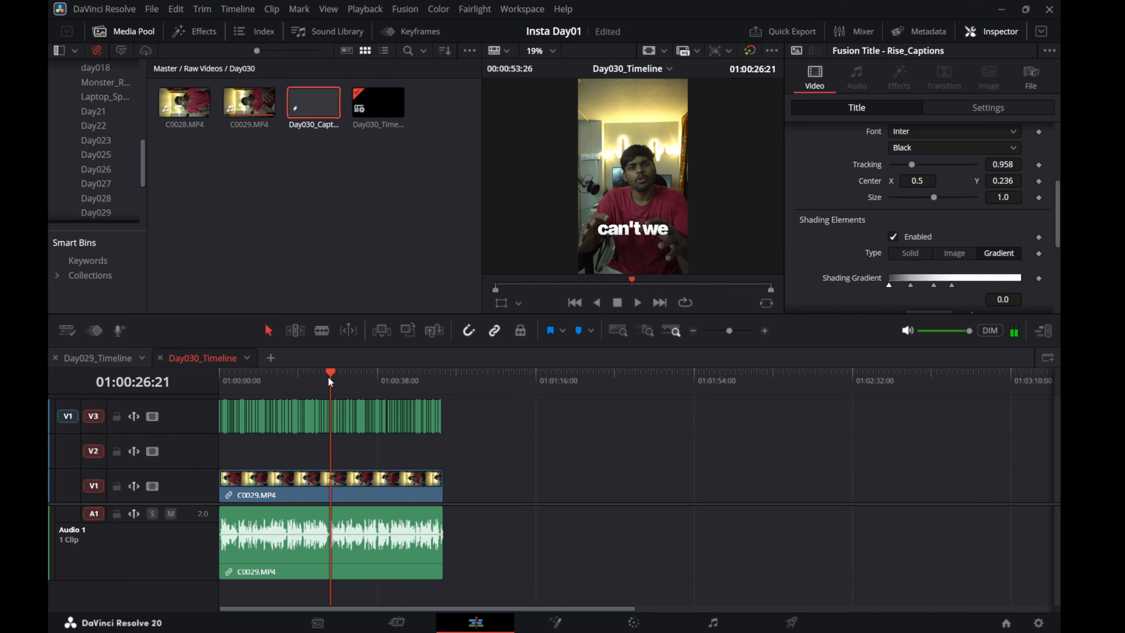
- Examine the individual caption clips on track V3 around 11 seconds
scroll(347, 429, up, 4)
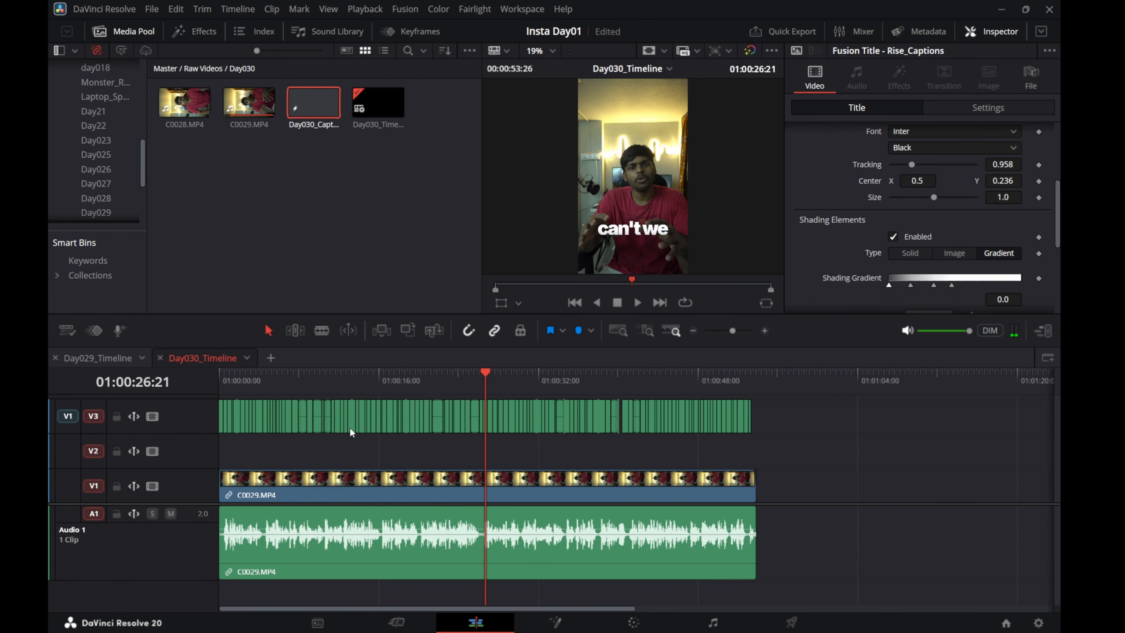
click(334, 371)
drag(334, 371, 273, 368)
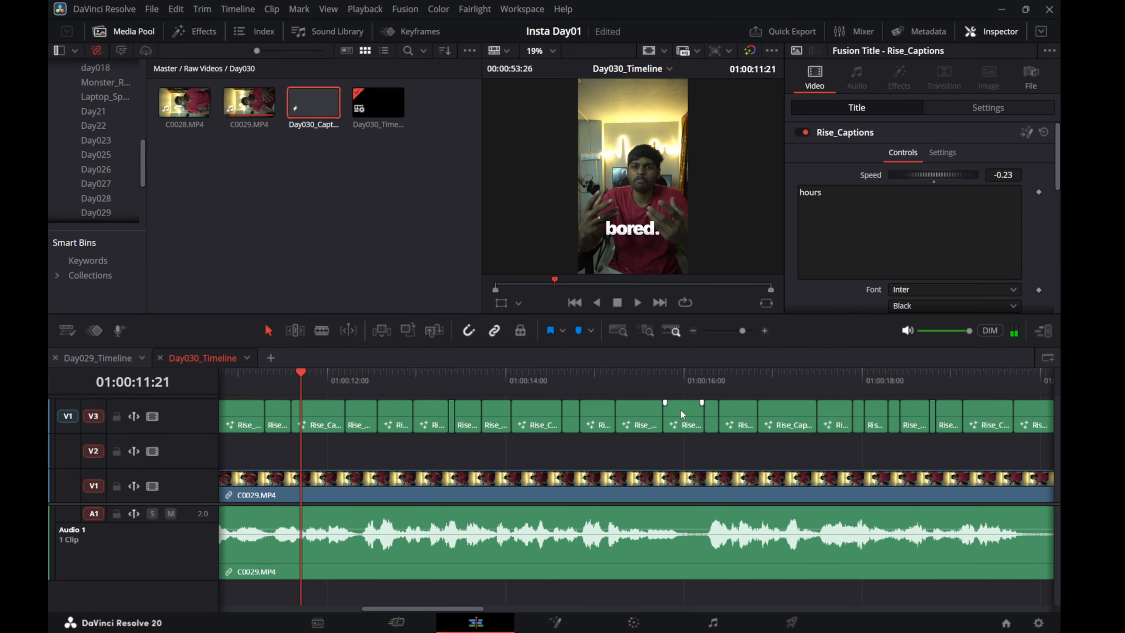
scroll(611, 451, down, 4)
scroll(610, 447, up, 3)
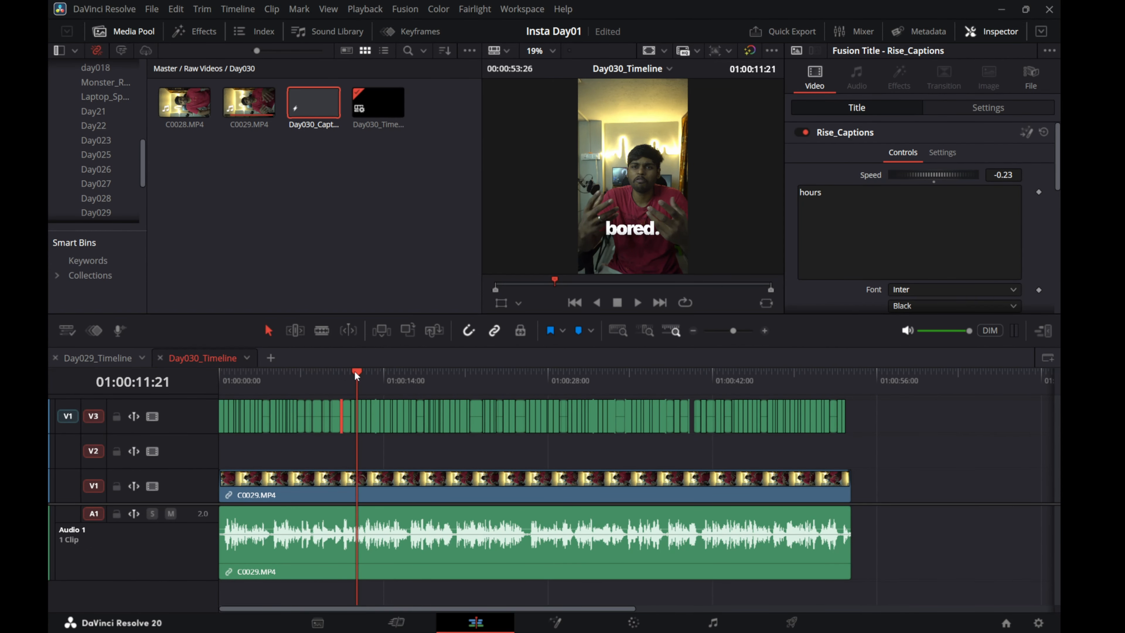
- Add a short fade-in to the opening "Hey" caption on track V3 and preview it
drag(241, 372, 190, 376)
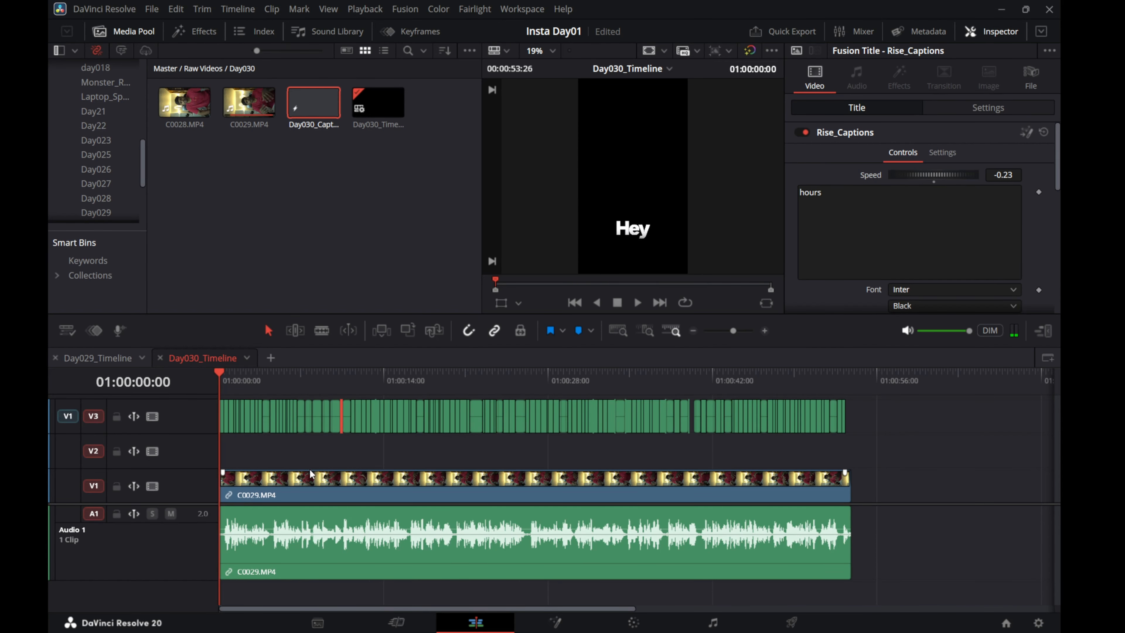
scroll(288, 466, up, 3)
scroll(298, 467, up, 1)
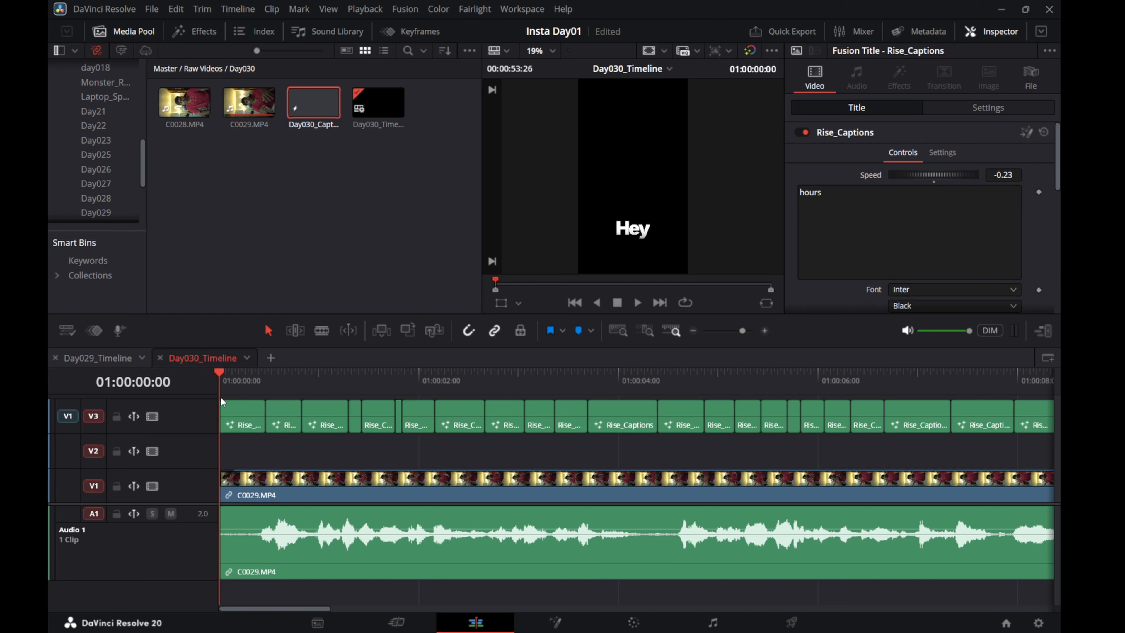
drag(221, 402, 240, 402)
key(space)
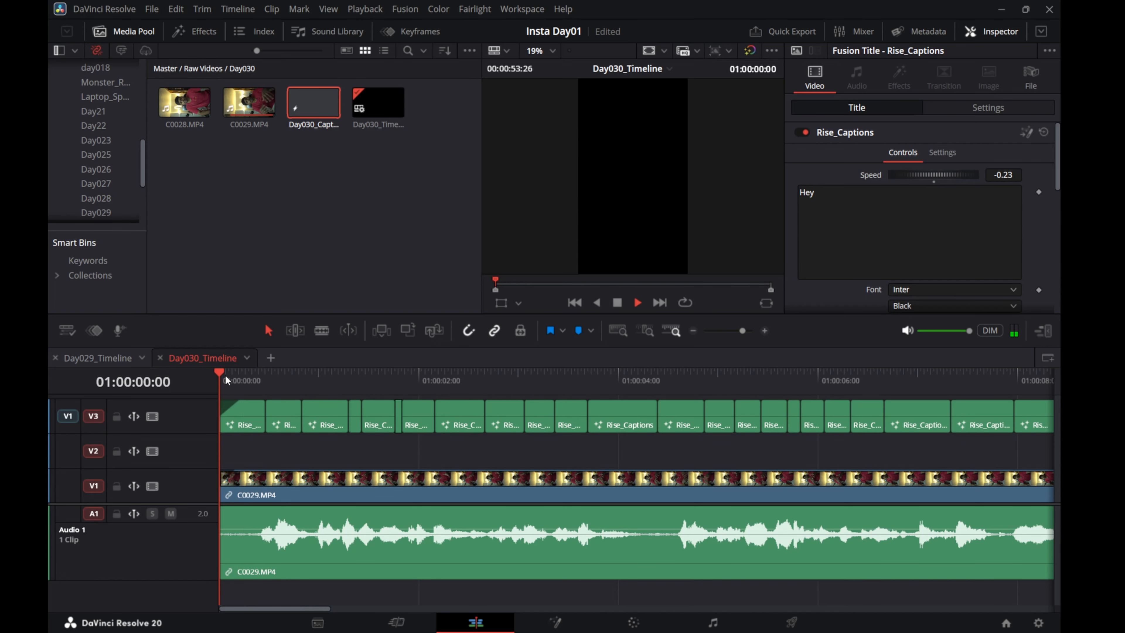
key(space)
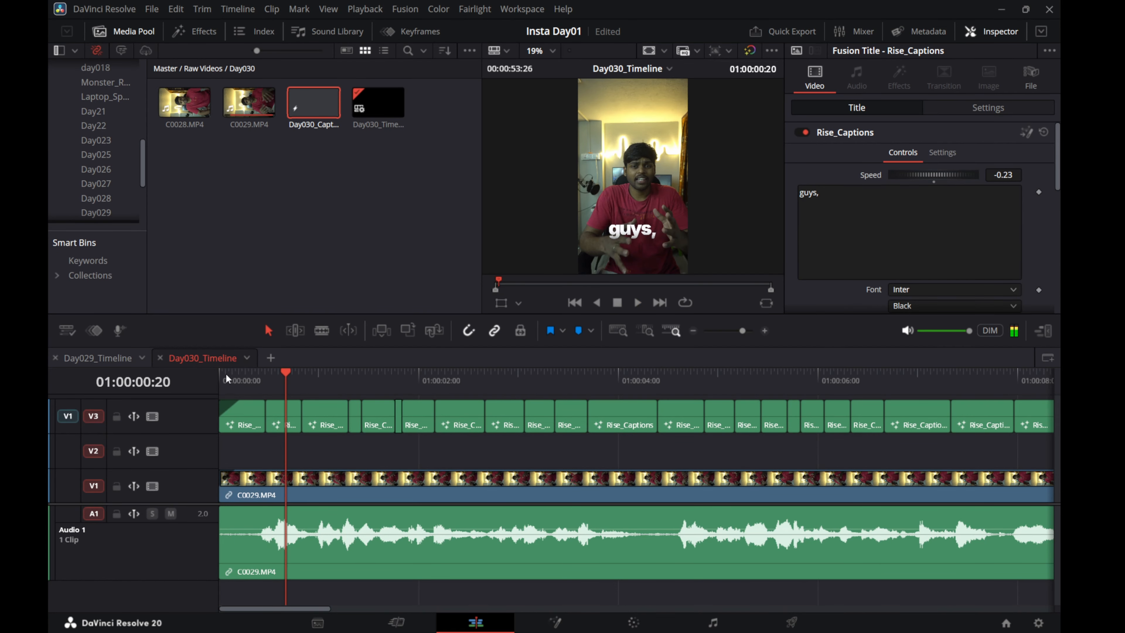
- Trim the "Hey" caption to start slightly later with a shorter fade-in, and replay the opening captions
click(221, 414)
drag(222, 414, 237, 414)
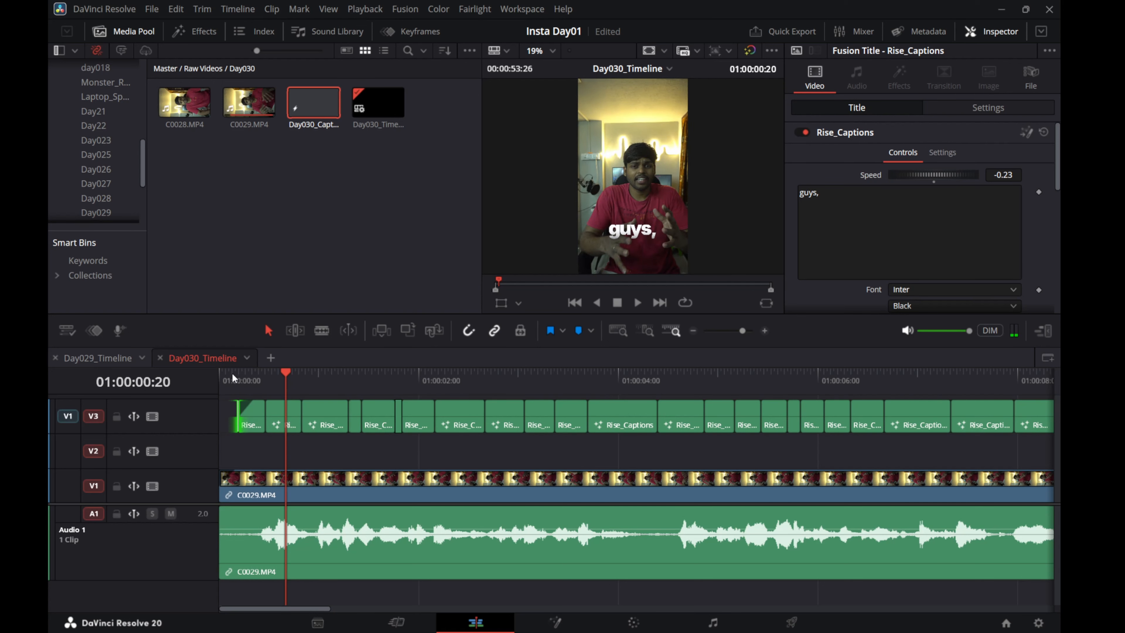
drag(225, 375, 216, 372)
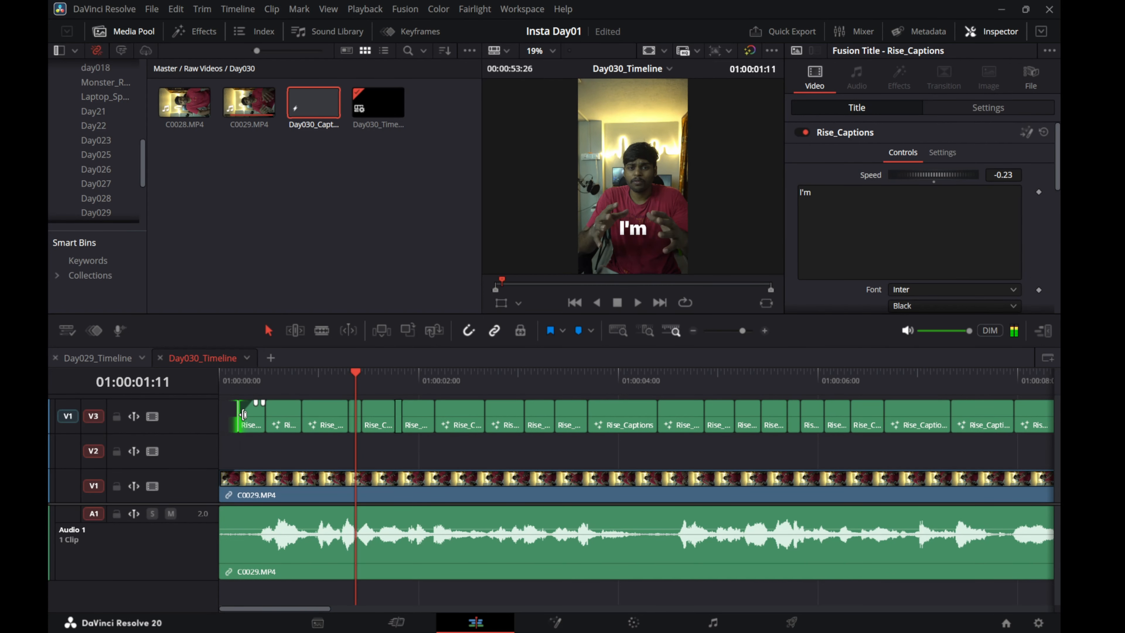
drag(254, 400, 245, 401)
click(225, 372)
key(space)
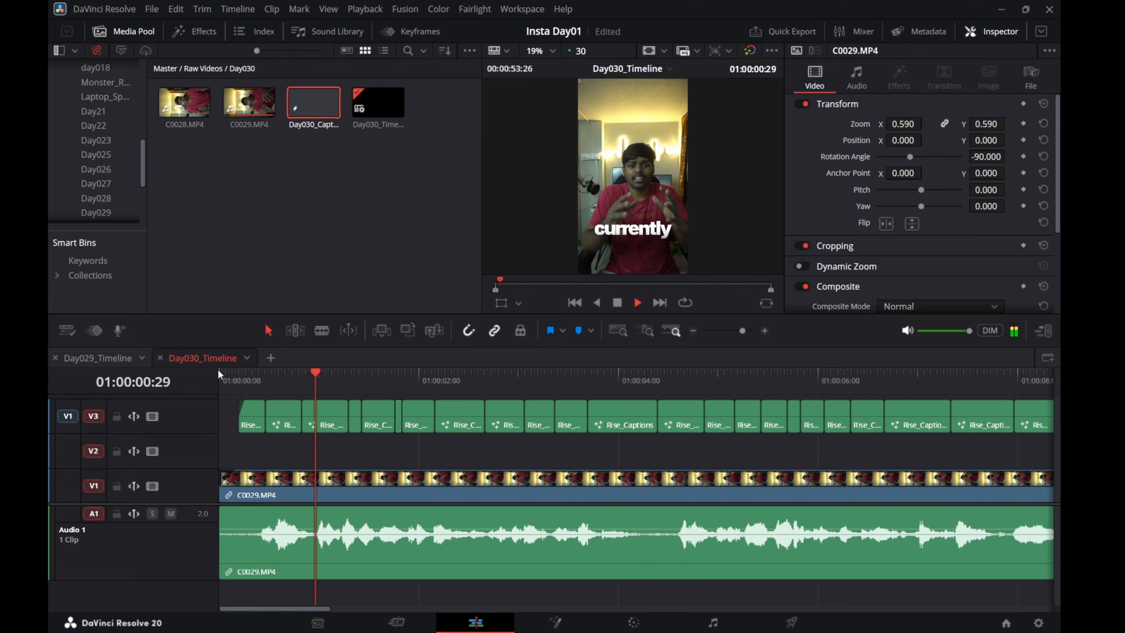
key(space)
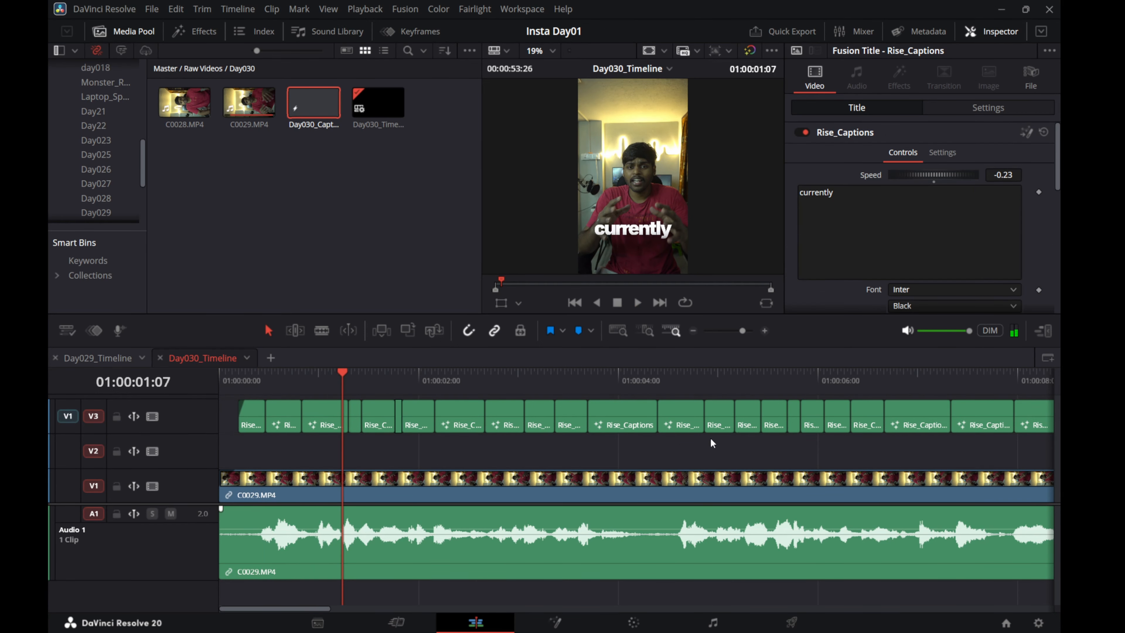
scroll(709, 438, down, 10)
scroll(578, 440, up, 2)
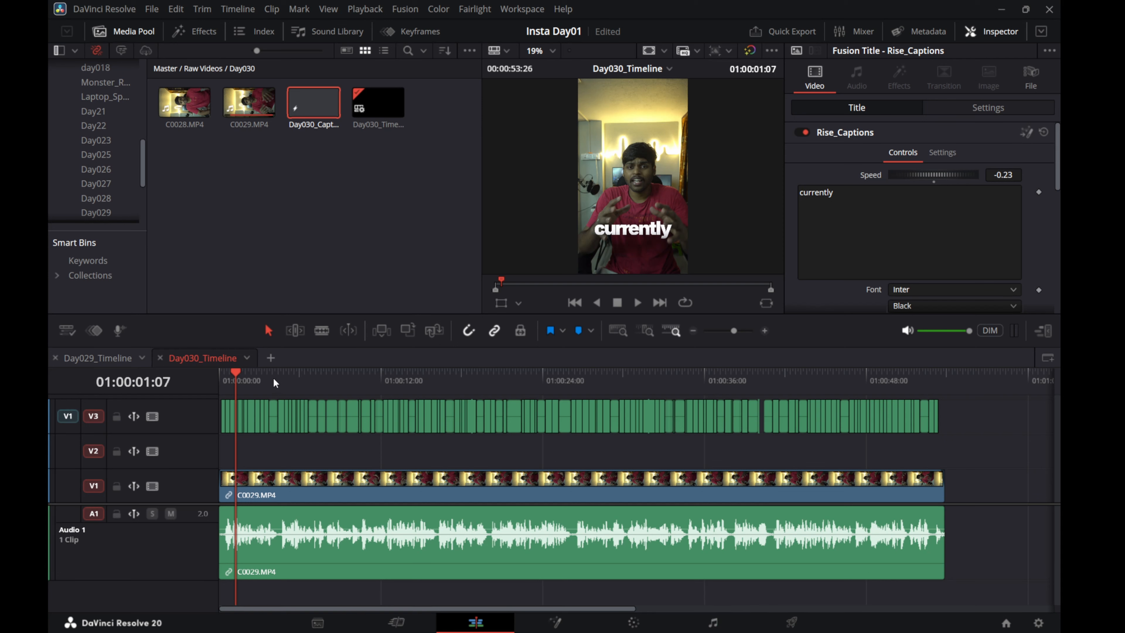
- Play back the captions on the timeline around three to four seconds
drag(275, 372, 283, 372)
key(XF86AudioRaiseVolume)
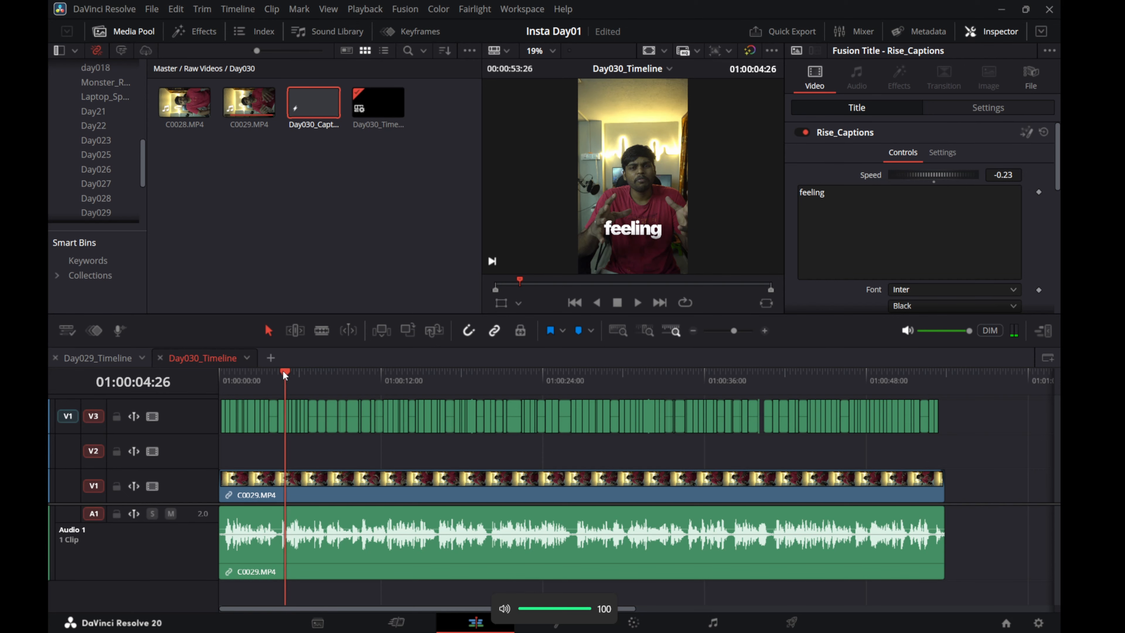
drag(283, 370, 261, 370)
key(space)
key(space)
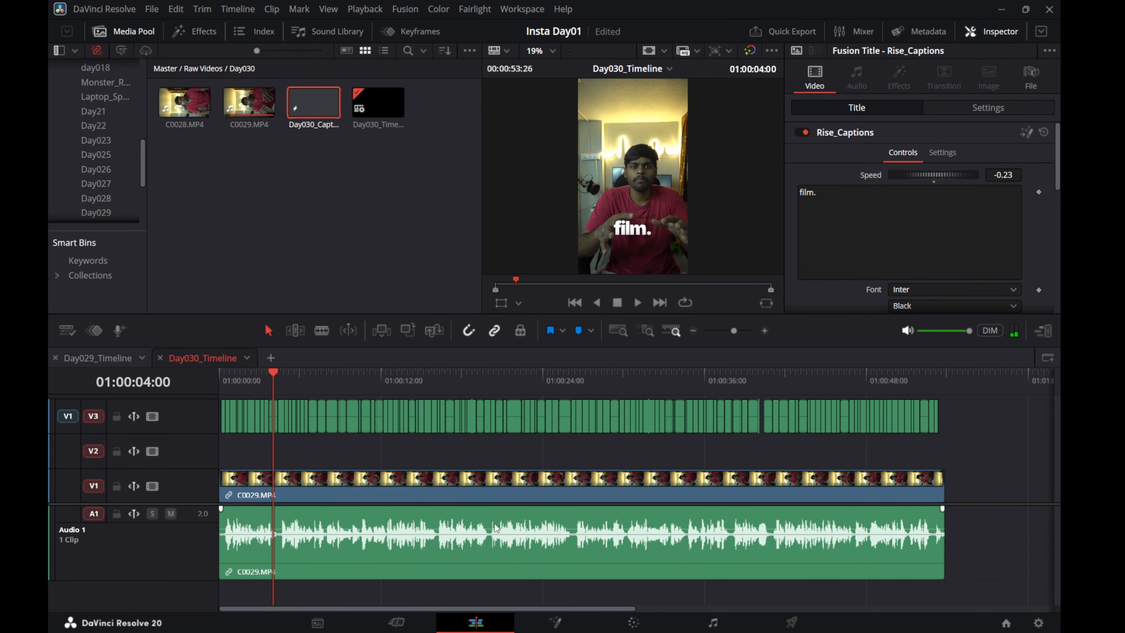
- Open Day030_Timeline on the Fairlight page and enlarge the Audio 1 waveform both vertically and horizontally
click(796, 623)
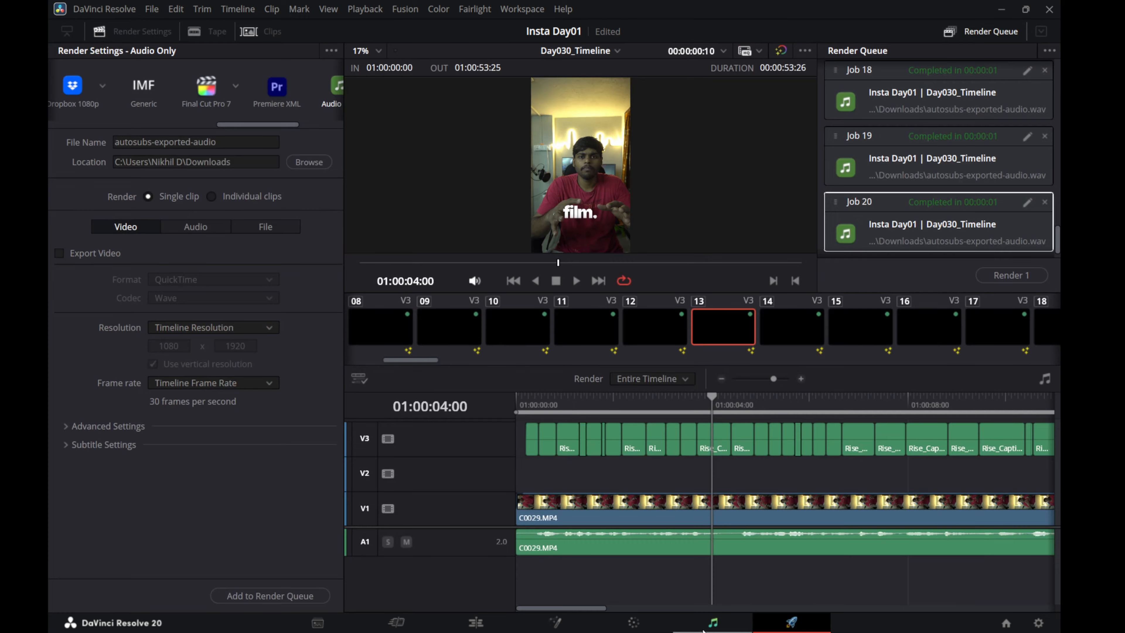
click(713, 622)
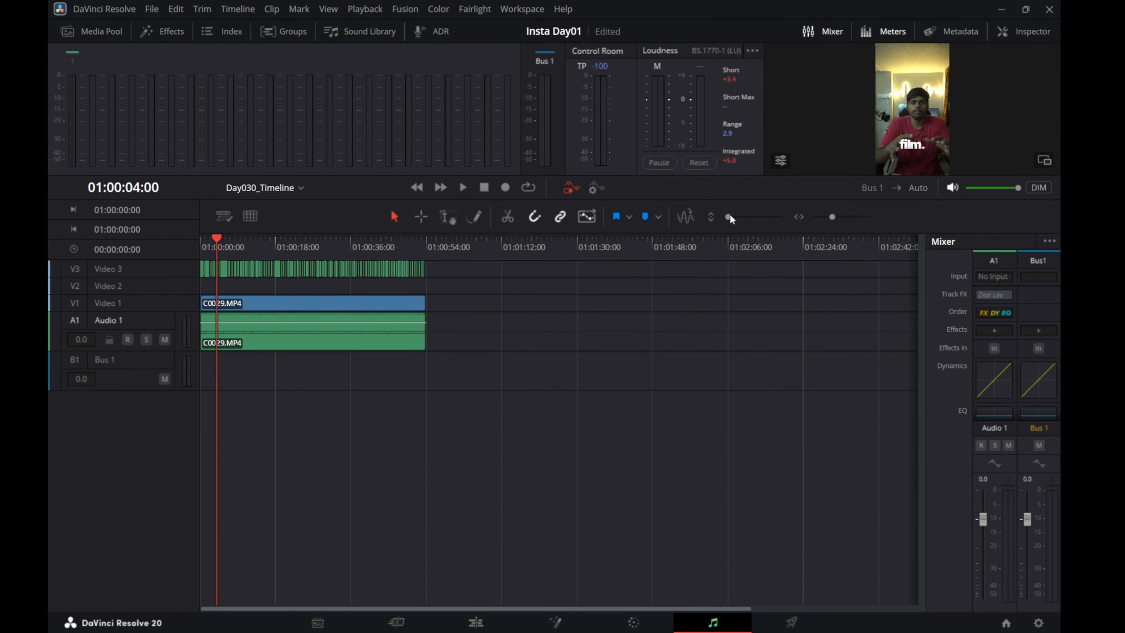
drag(730, 215, 745, 215)
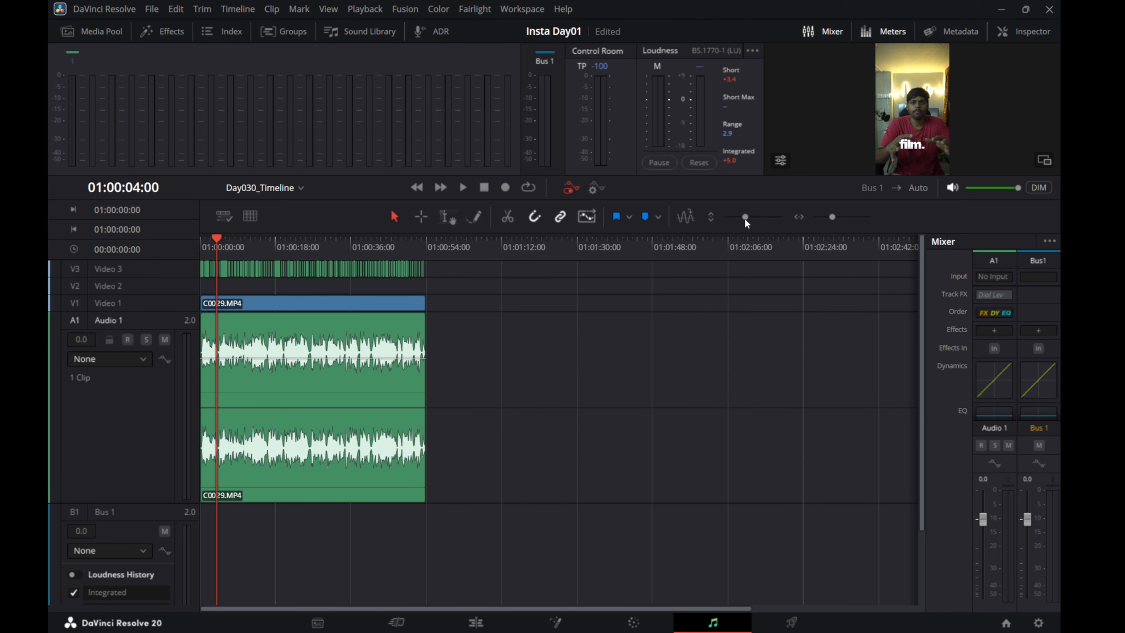
drag(832, 216, 834, 215)
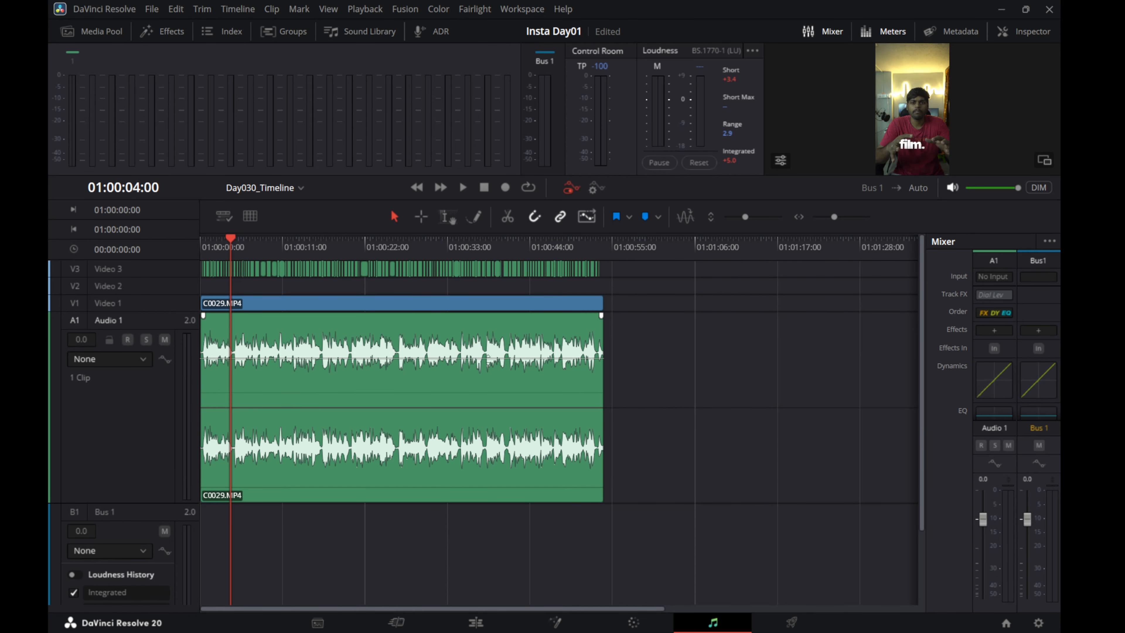
click(476, 622)
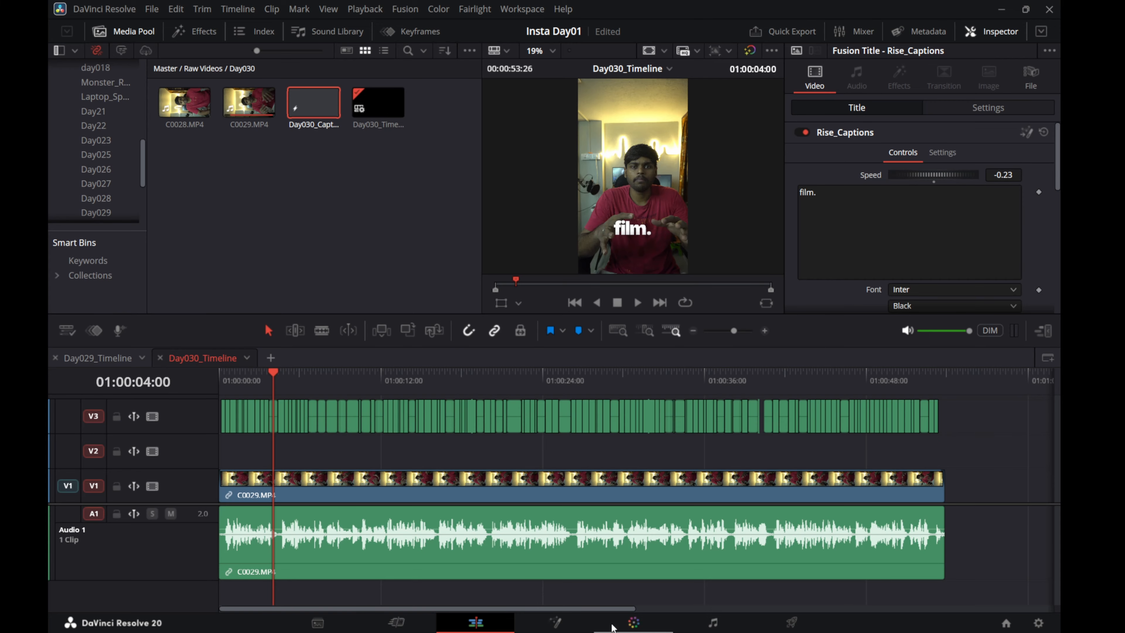
click(712, 622)
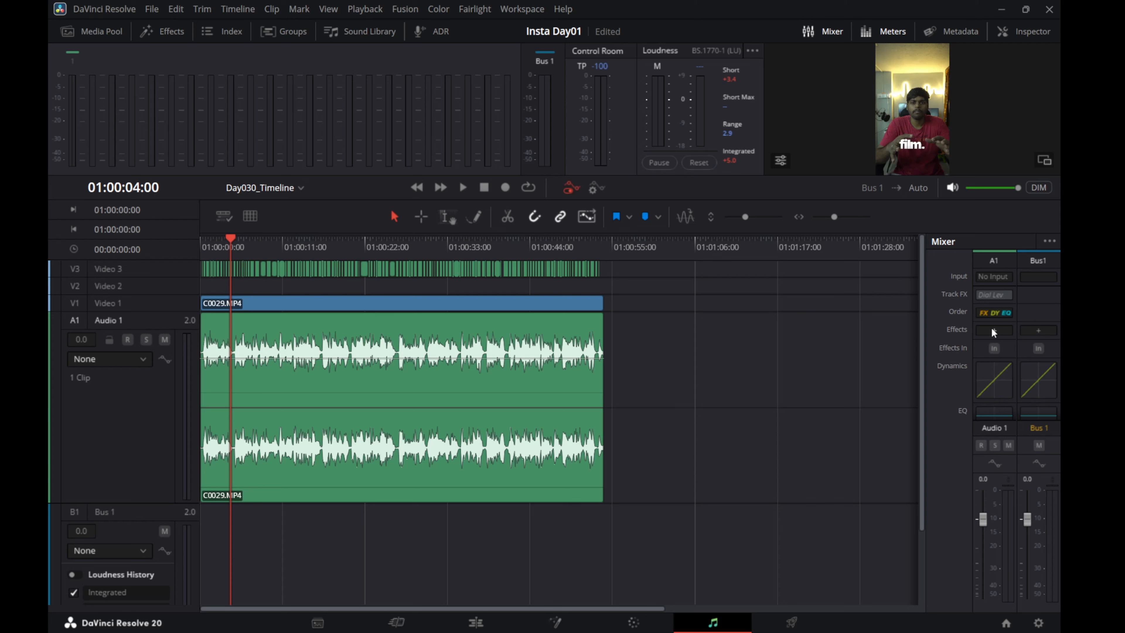
- Add the Noise Reduction restoration effect to track Audio 1 in the mixer
scroll(983, 364, down, 2)
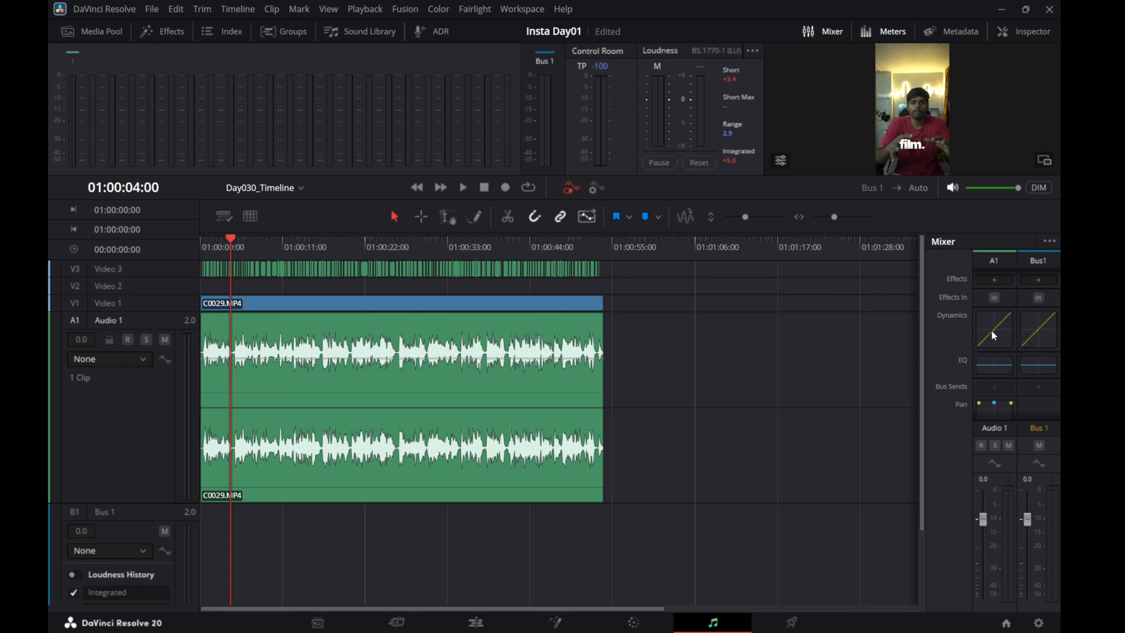
scroll(991, 332, up, 2)
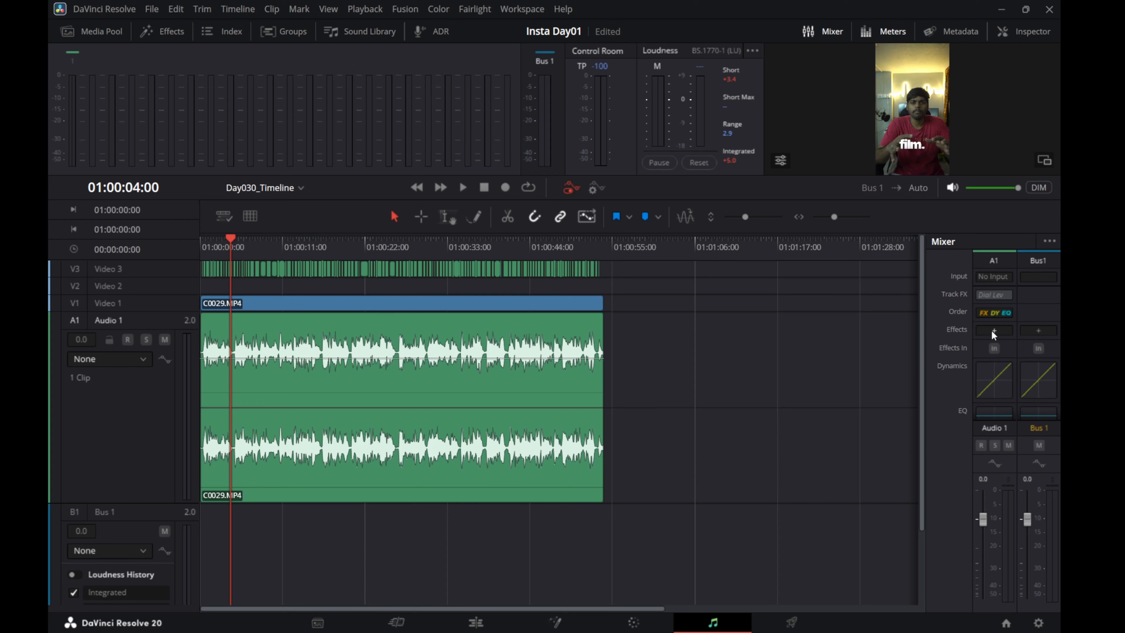
click(993, 331)
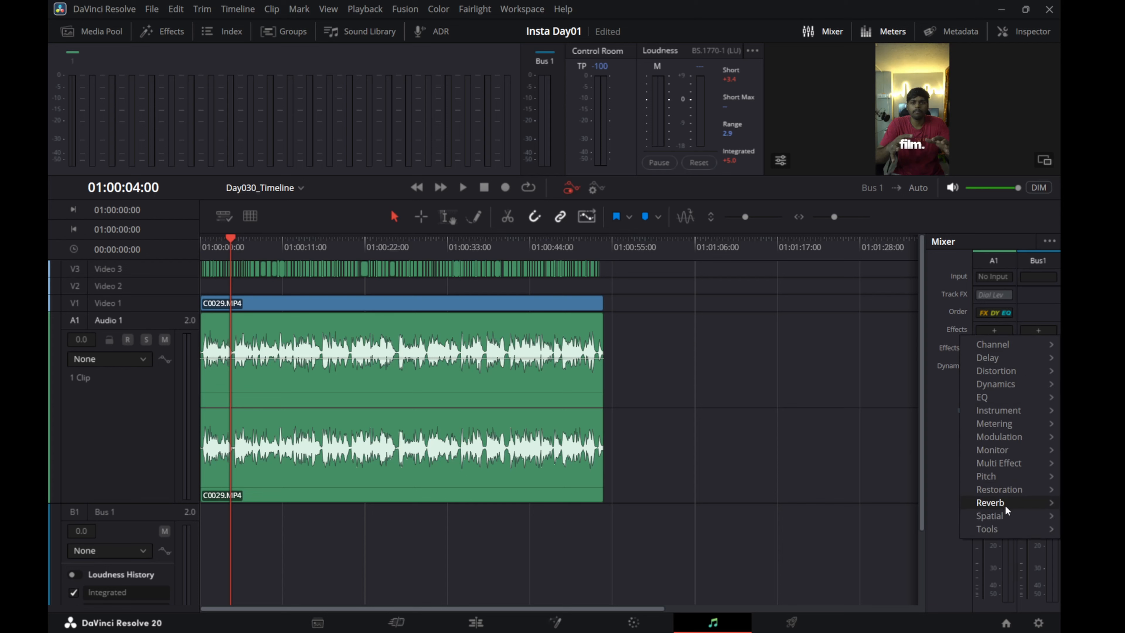
mouse_move(1007, 489)
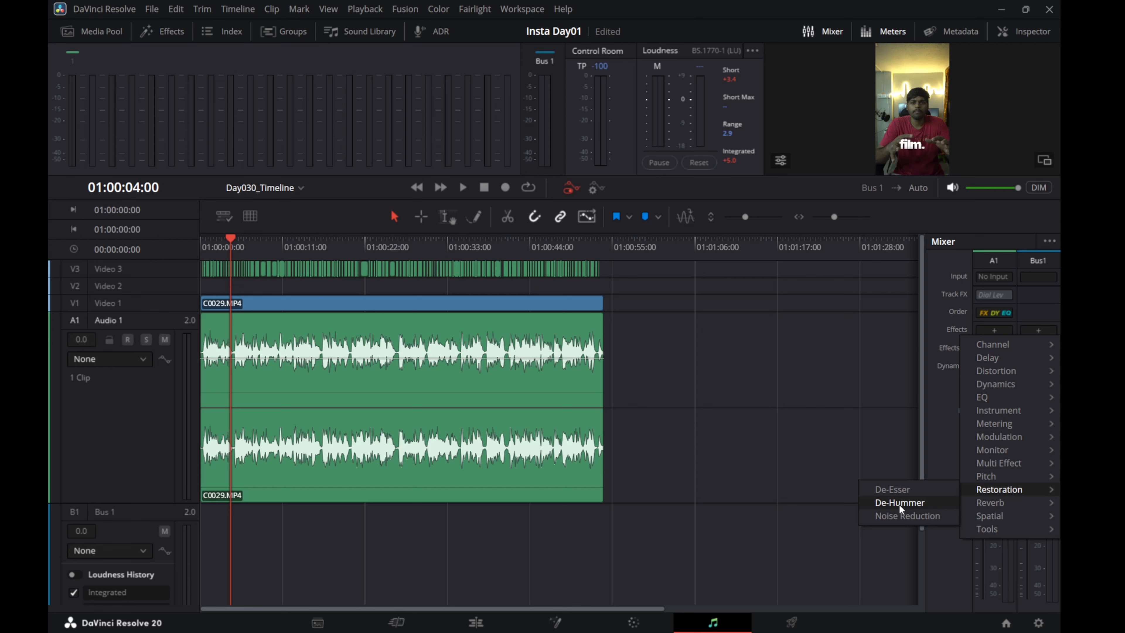
click(897, 517)
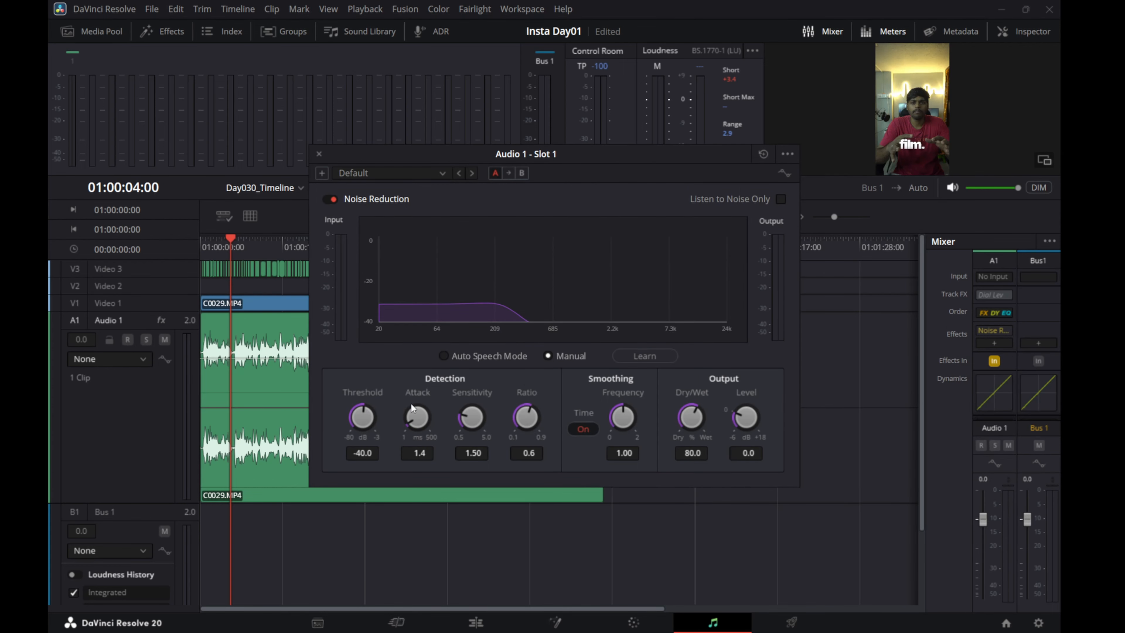
- Play back the opening seconds with Noise Reduction enabled, and close the effect's settings
drag(226, 239, 211, 238)
key(space)
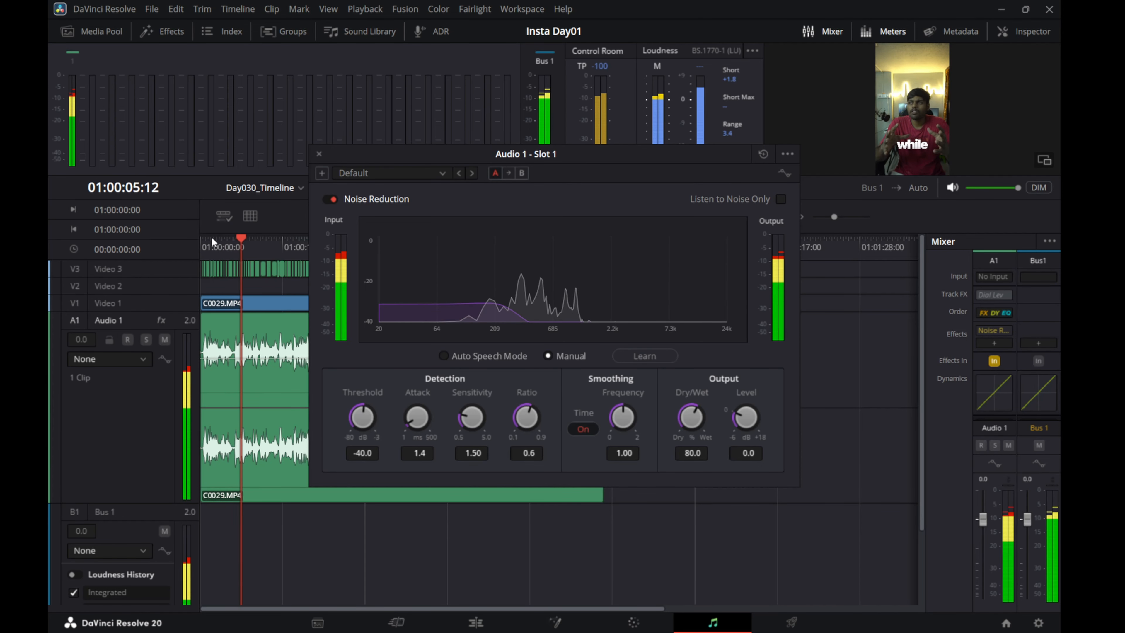
key(space)
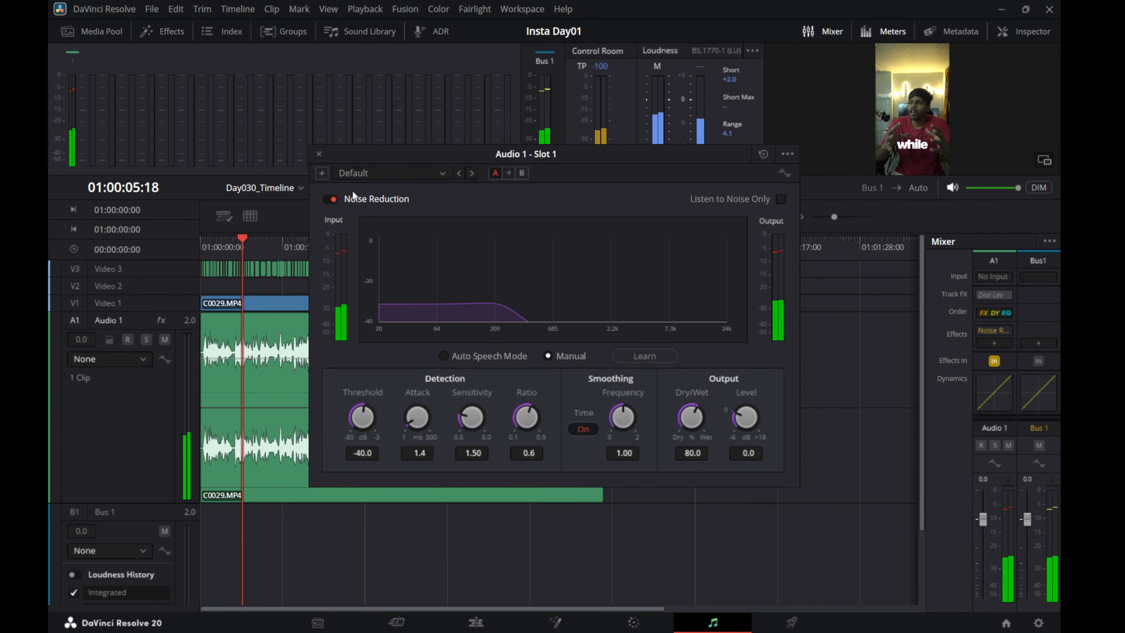
click(319, 154)
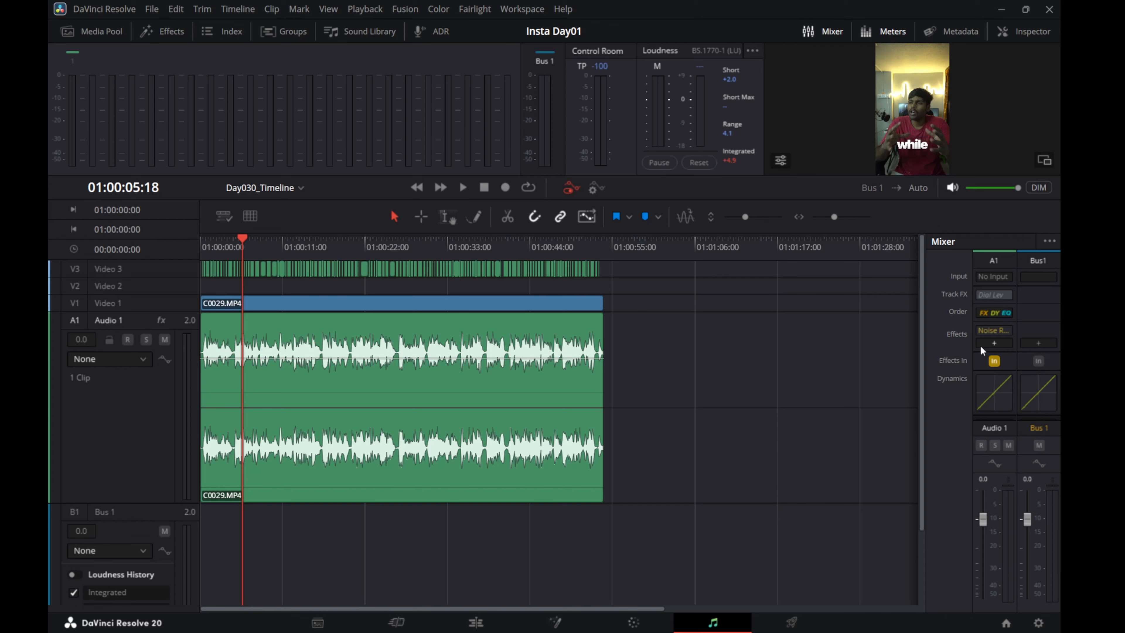
- Add the Soundly Place it reverb effect to track Audio 1 and apply its Room preset
click(988, 344)
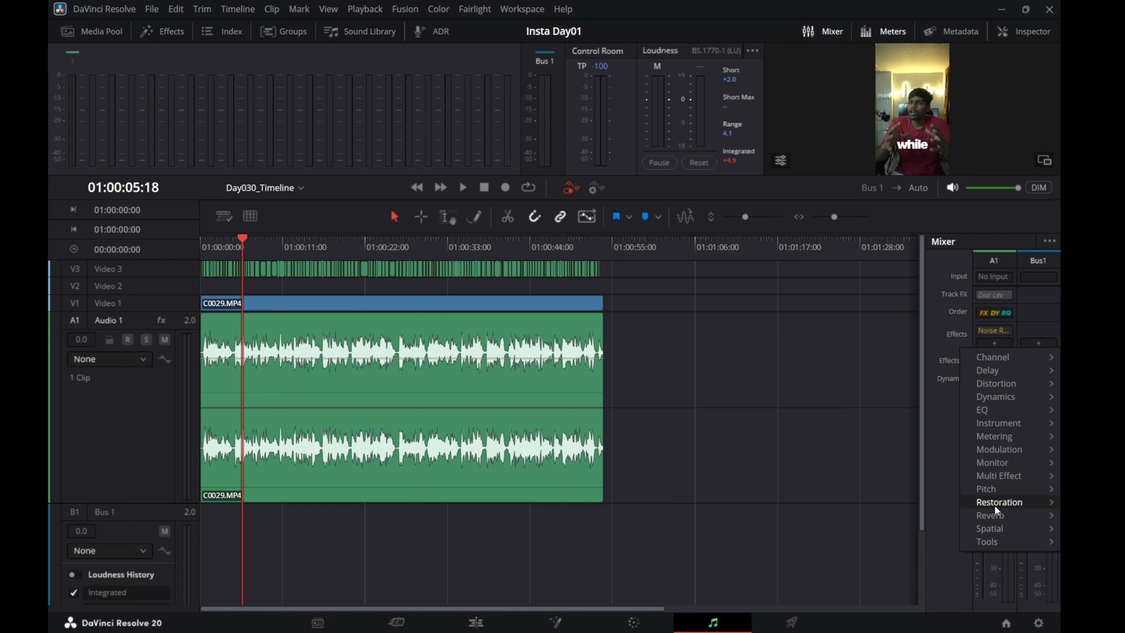
mouse_move(994, 515)
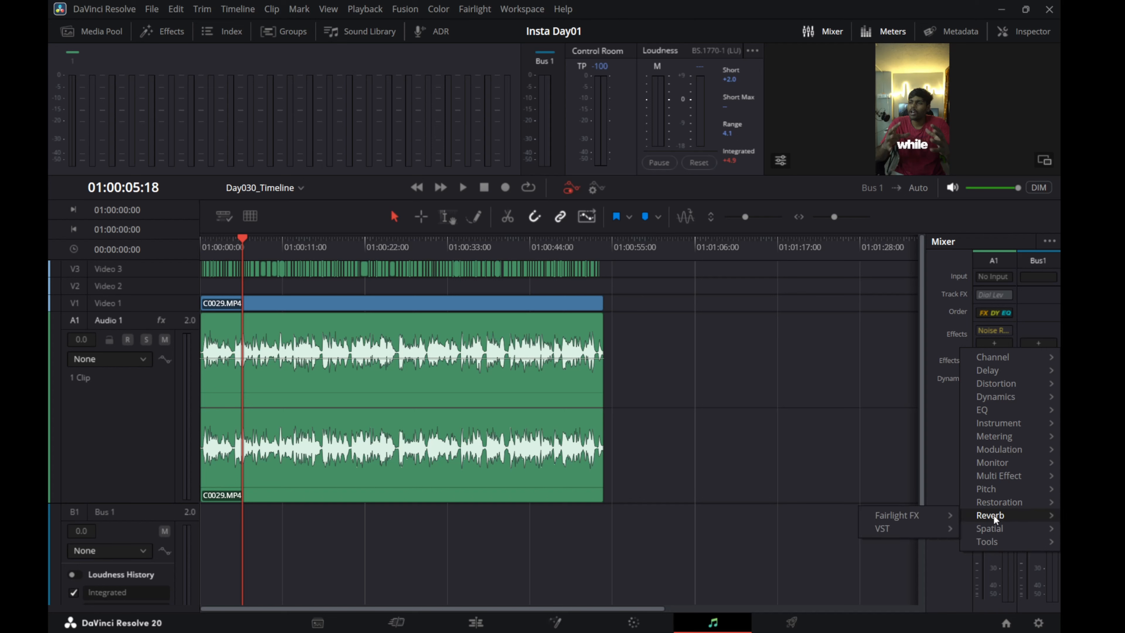
mouse_move(928, 520)
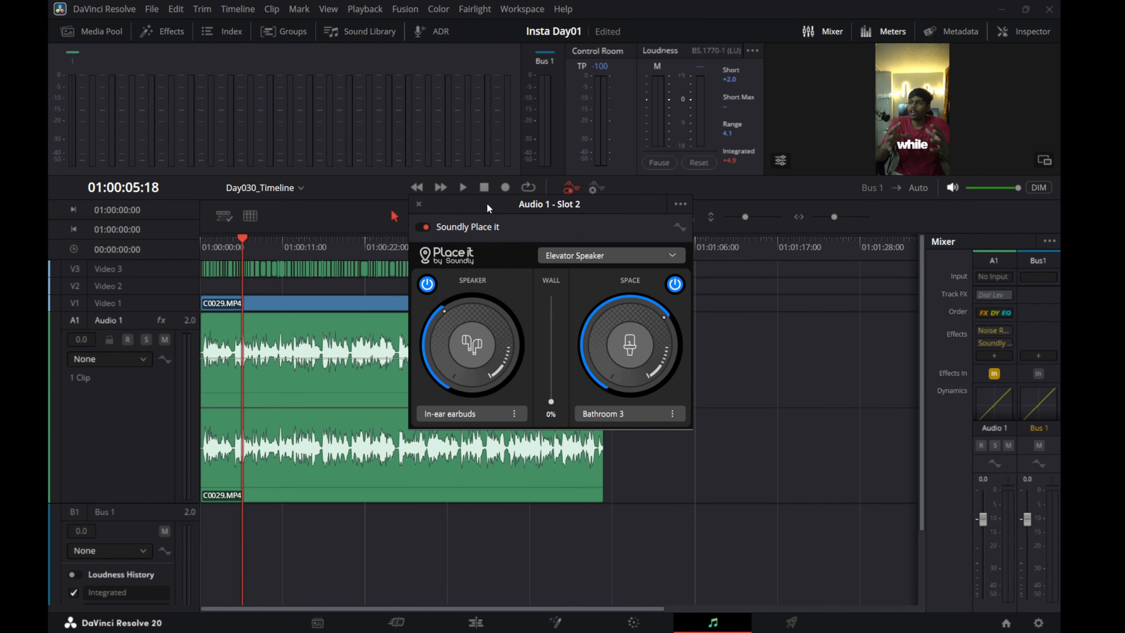
drag(486, 203, 621, 232)
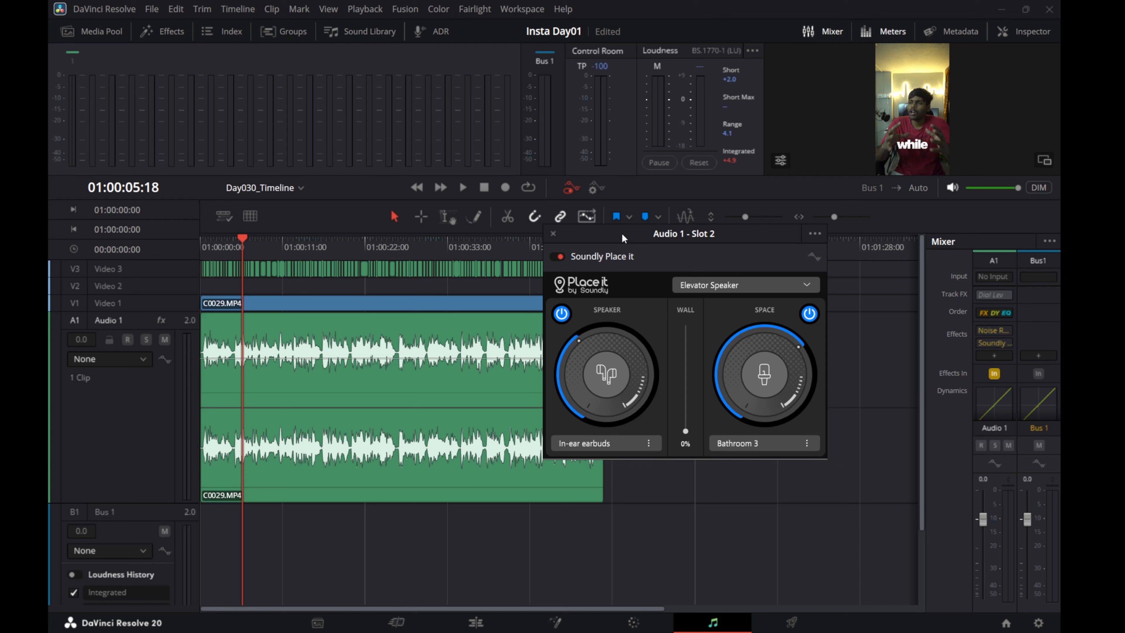
click(720, 286)
click(718, 319)
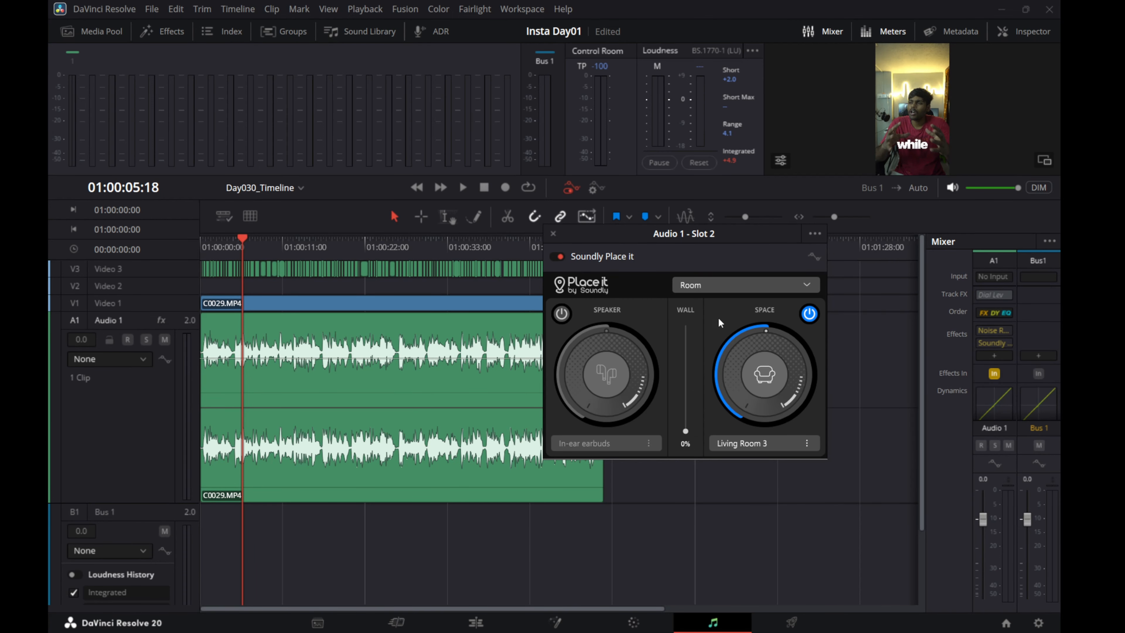
- Set the Place it effect's speaker type to Boombox
click(596, 441)
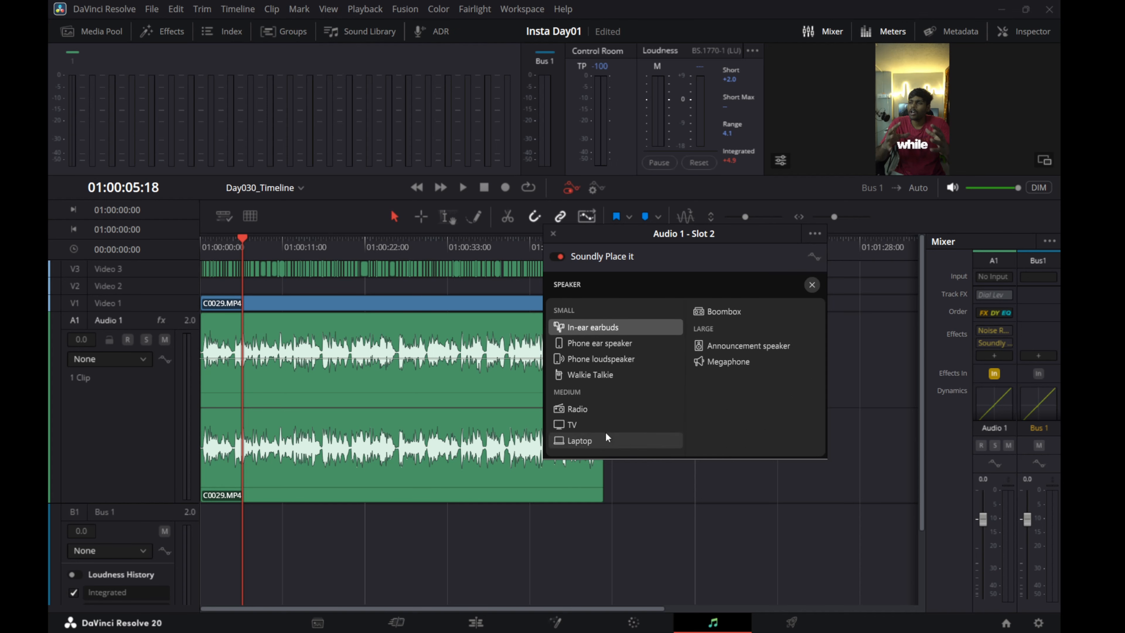
click(721, 312)
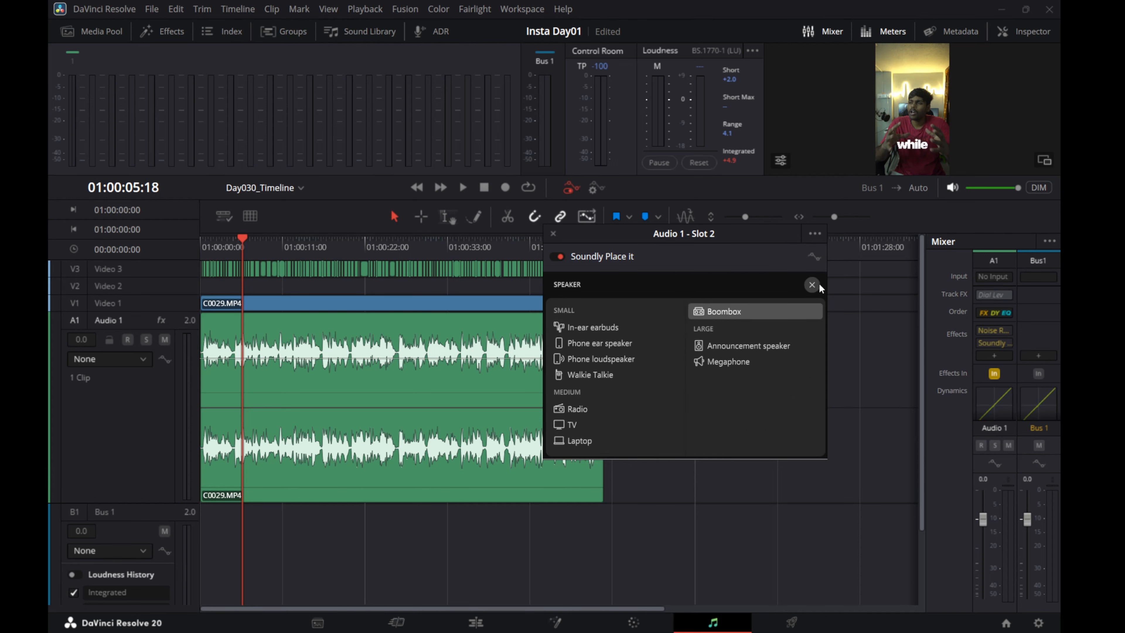
click(811, 285)
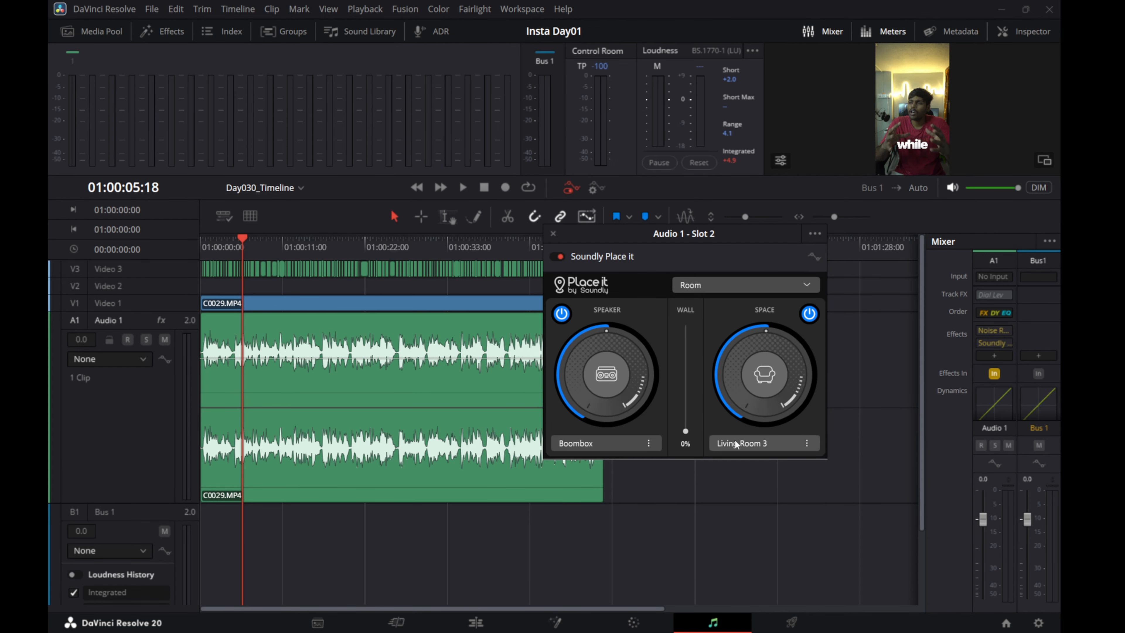
- Lower both the Boombox speaker and Living Room 3 space amounts to about a quarter, and save the project
drag(606, 328, 550, 377)
drag(761, 331, 702, 369)
key(ctrl+s)
- Play back the opening dialogue repeatedly with the Place it effect applied, and close the effect's settings
drag(240, 240, 229, 239)
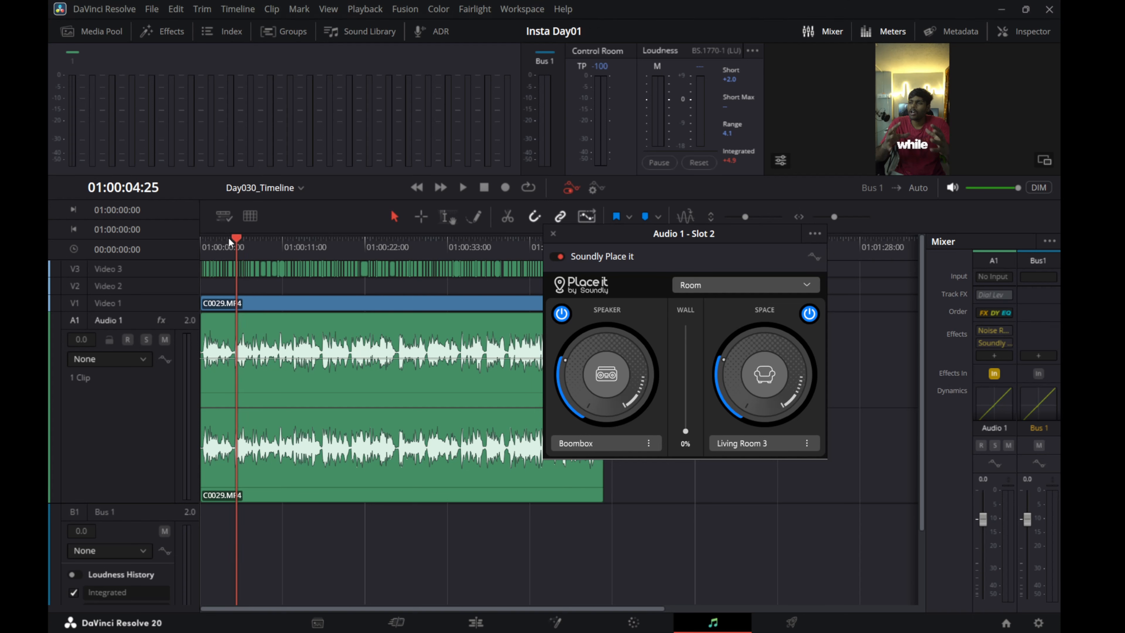
key(space)
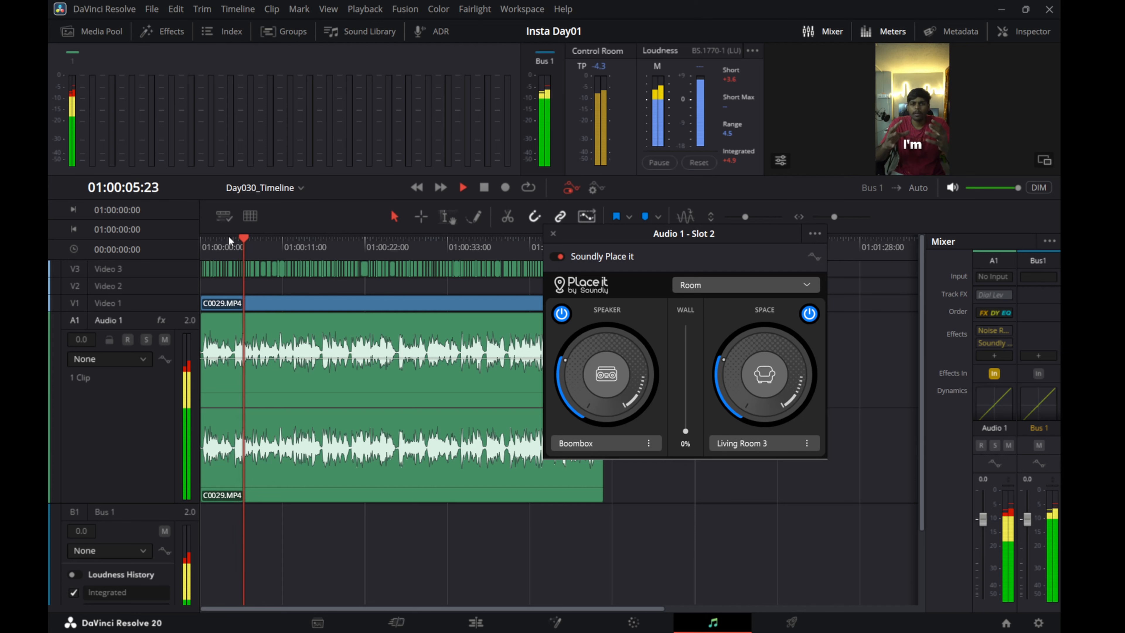
key(space)
click(223, 239)
key(space)
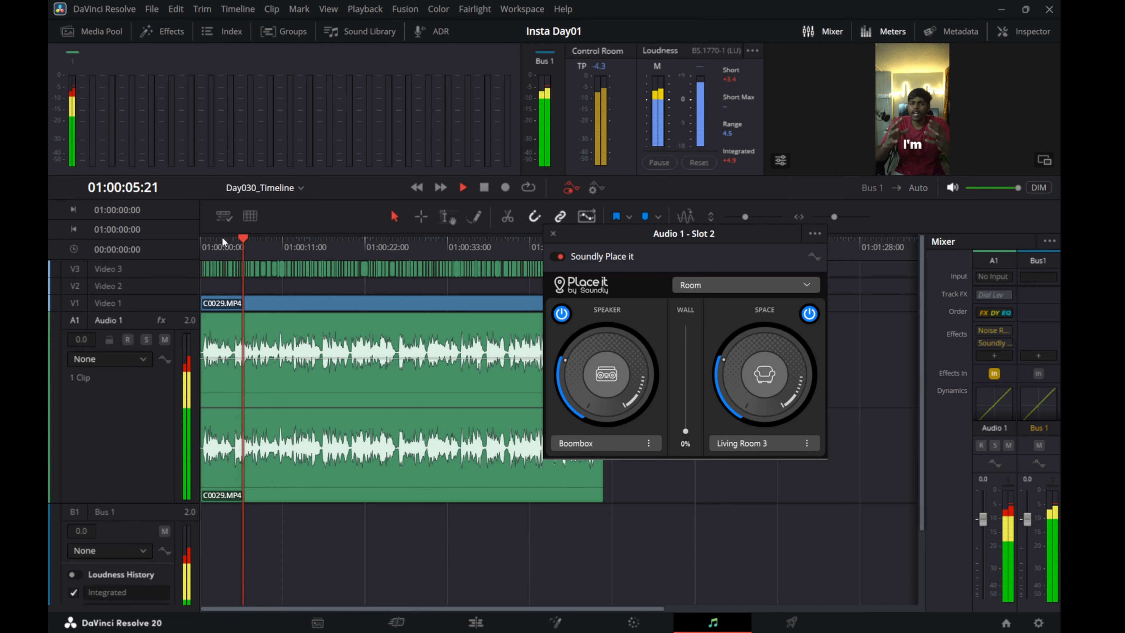
click(553, 233)
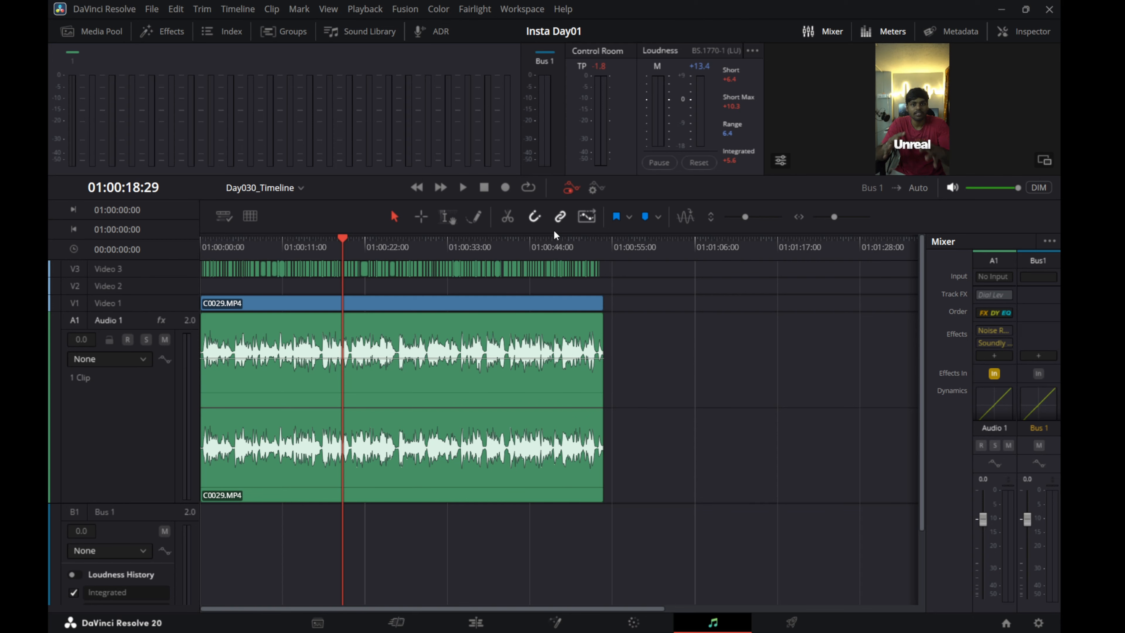
- On the Edit page, add the "Death of a Bluebird" background music to track A2 and extend it to the end of C0029.MP4
click(474, 621)
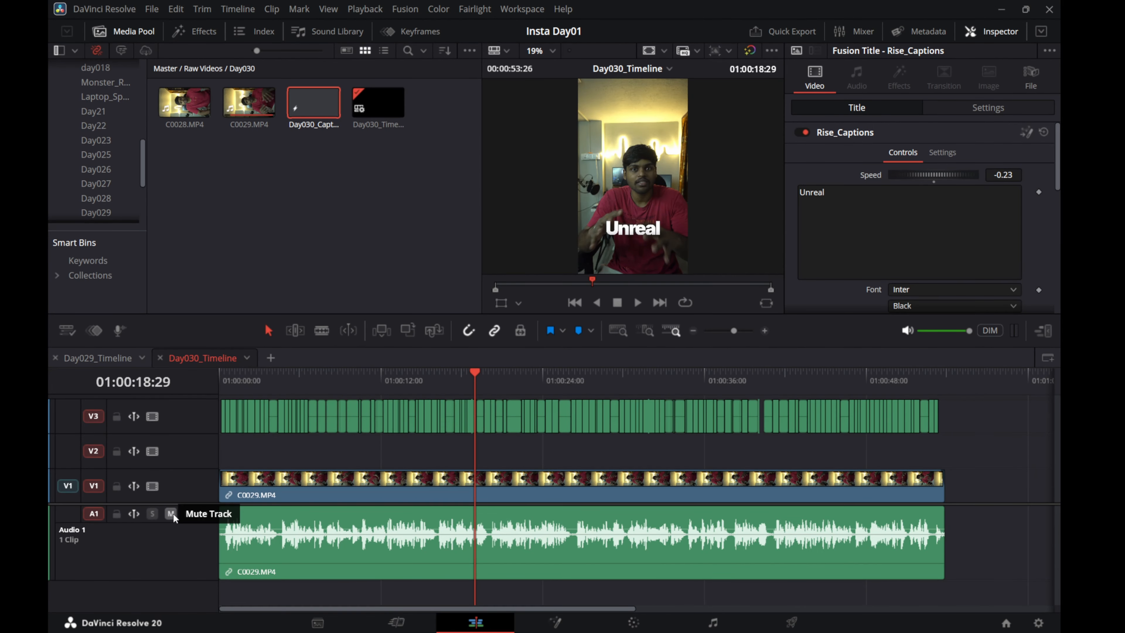
drag(148, 579, 148, 574)
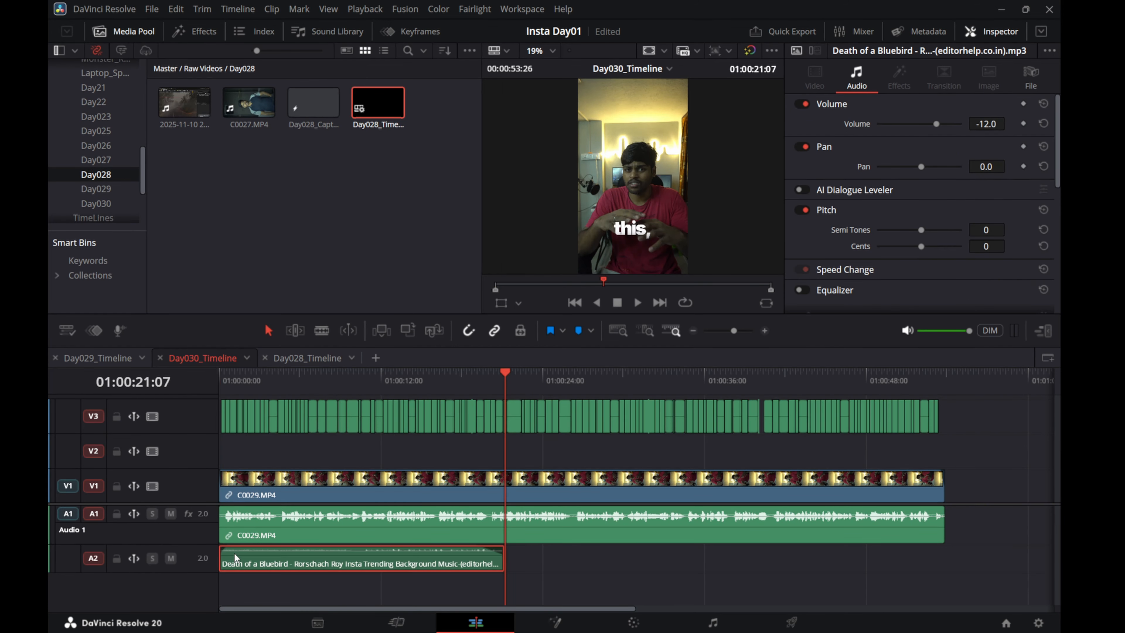
drag(505, 558, 945, 556)
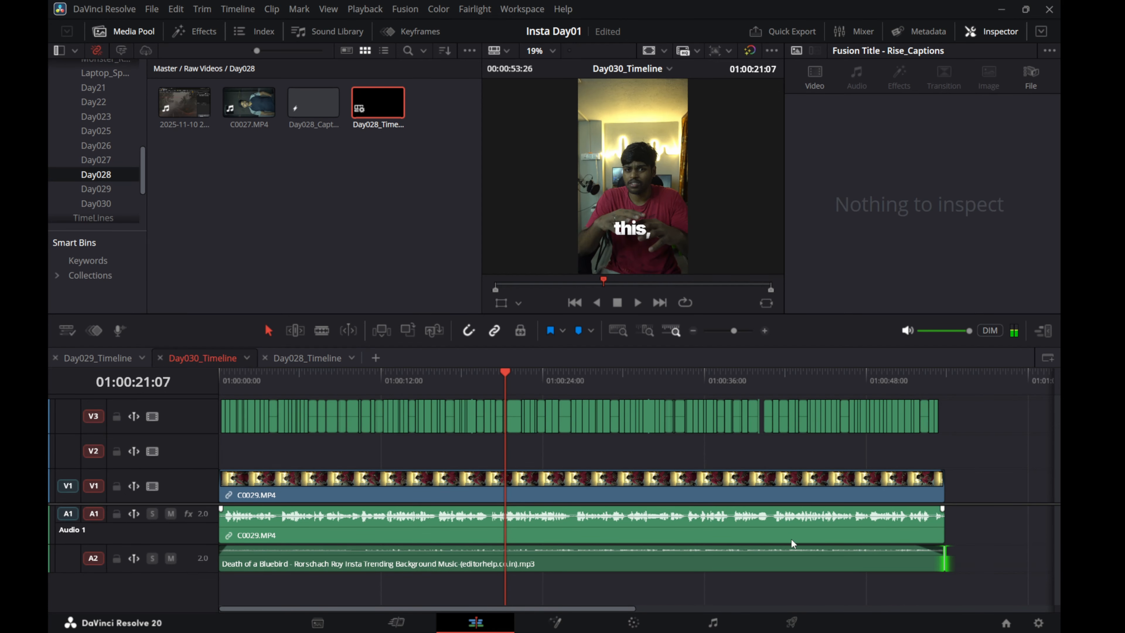
- Play the mix from the start and set the background music clip's volume on A2 to -15
drag(245, 377, 208, 371)
key(space)
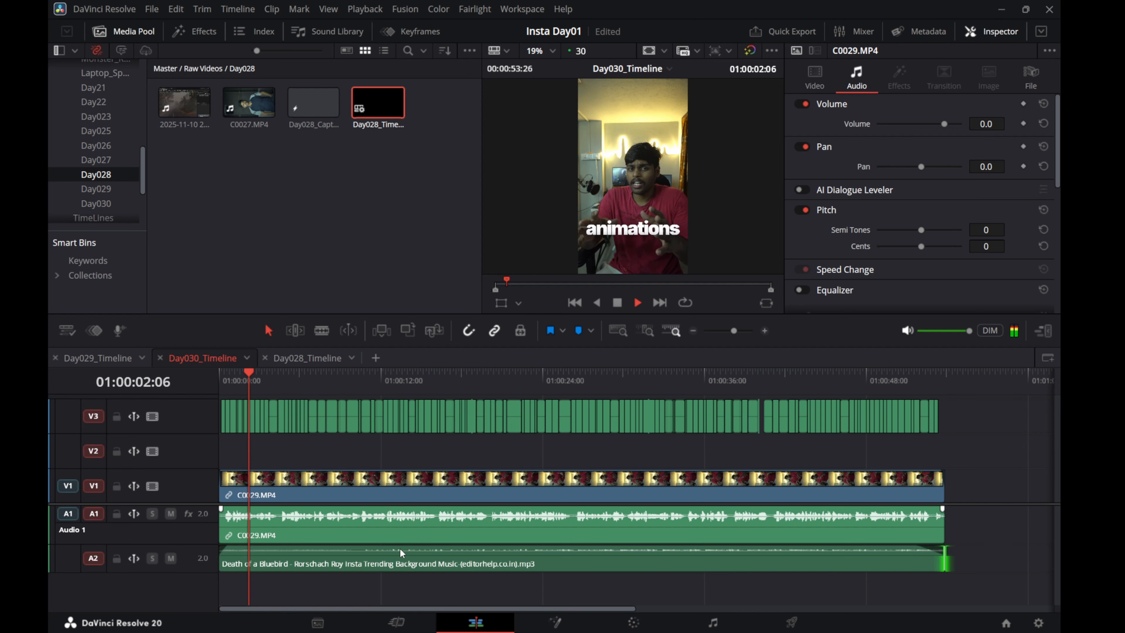
click(347, 561)
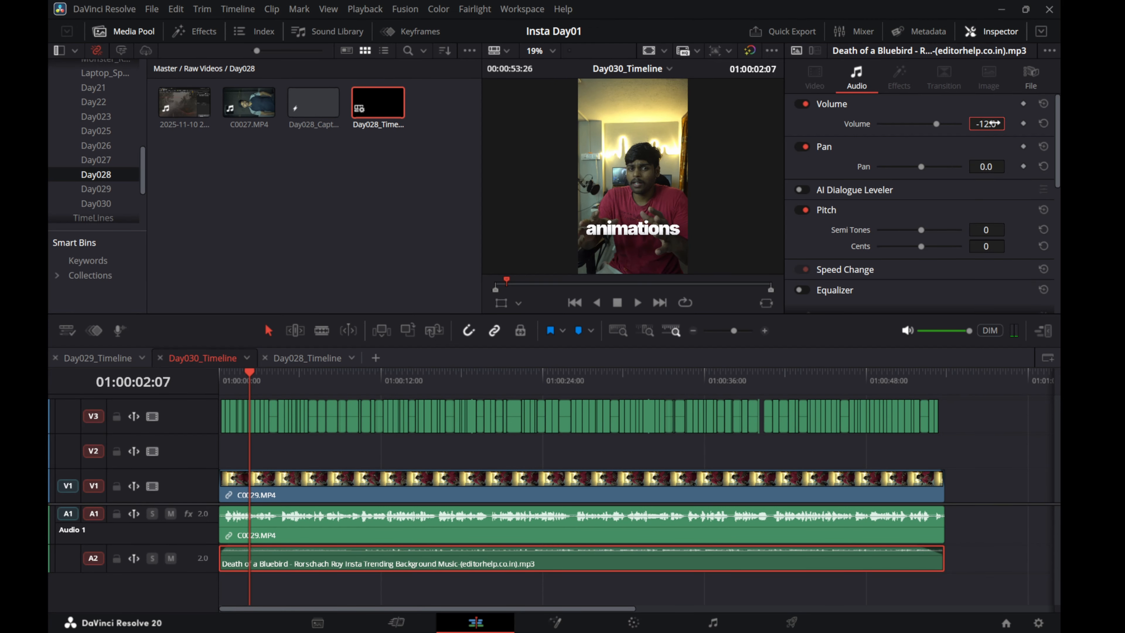
text(-15)
key(Return)
- Examine the A2 music track's mixer strip on the Fairlight page, and return to the opening of the timeline on the Edit page
click(712, 622)
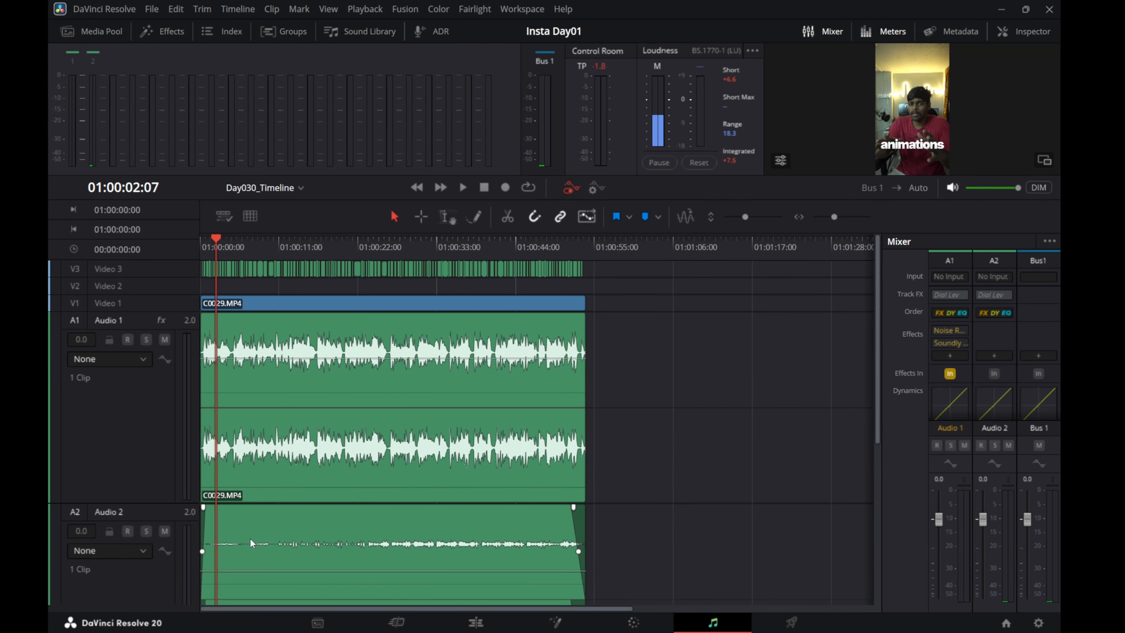
scroll(250, 538, down, 3)
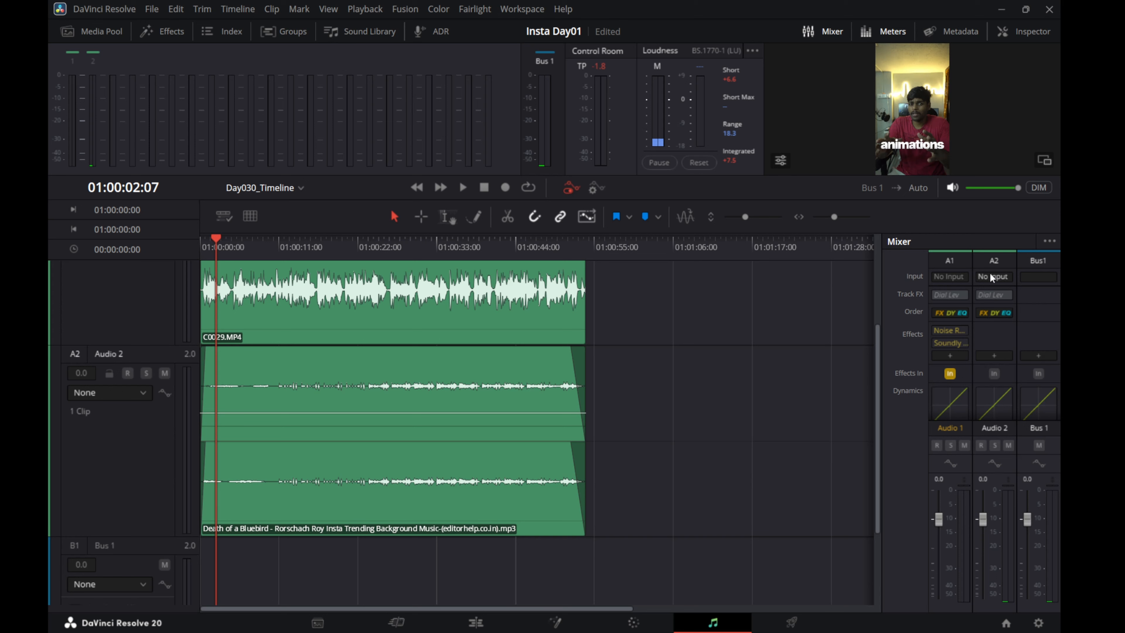
scroll(997, 361, down, 3)
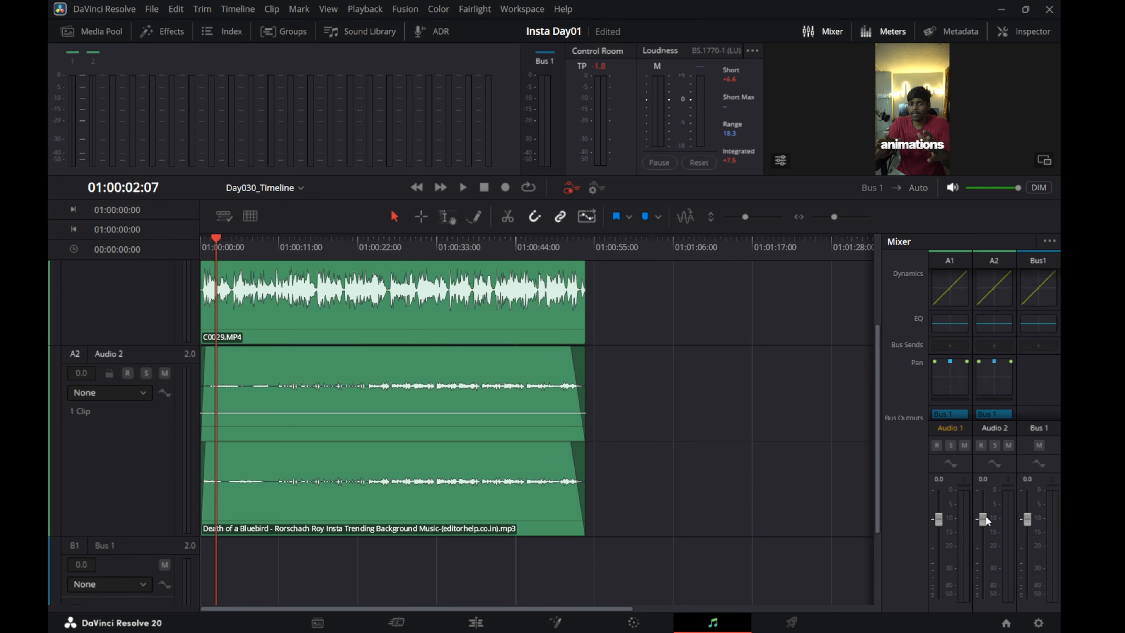
click(475, 622)
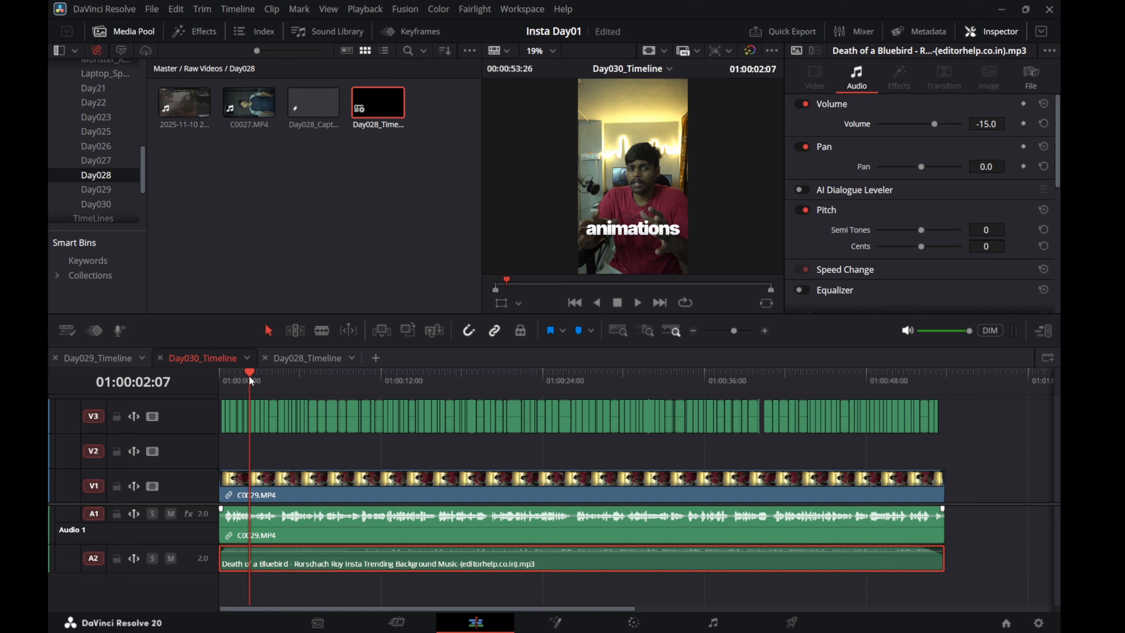
drag(249, 374, 243, 374)
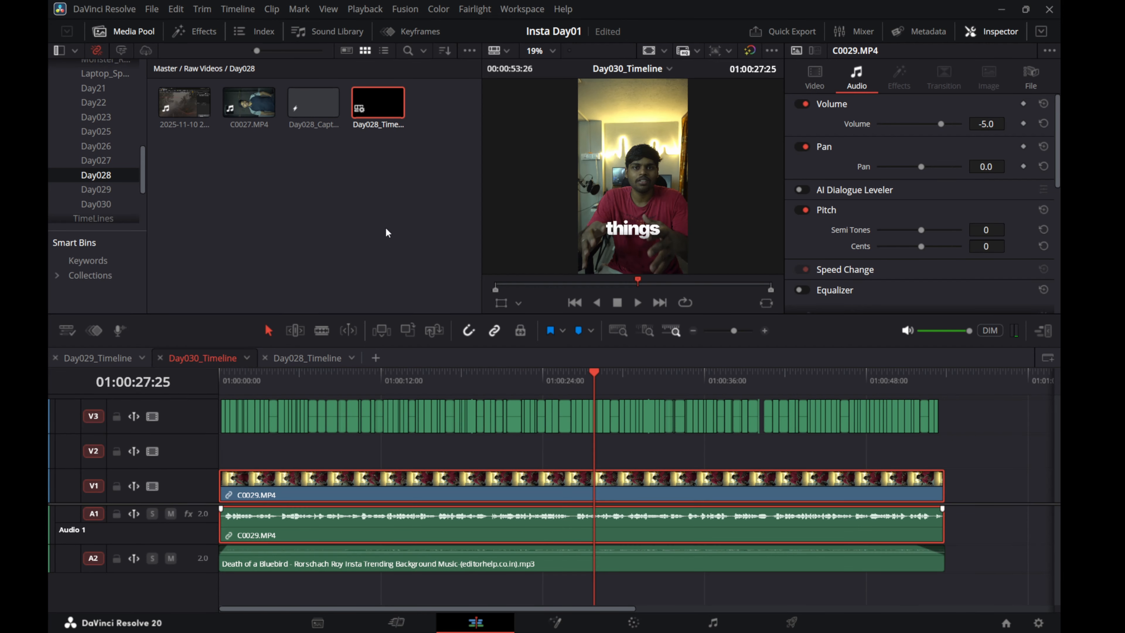
- Apply the Soundly Place it VST effect to the C0029.MP4 dialogue clip on track A1
click(191, 32)
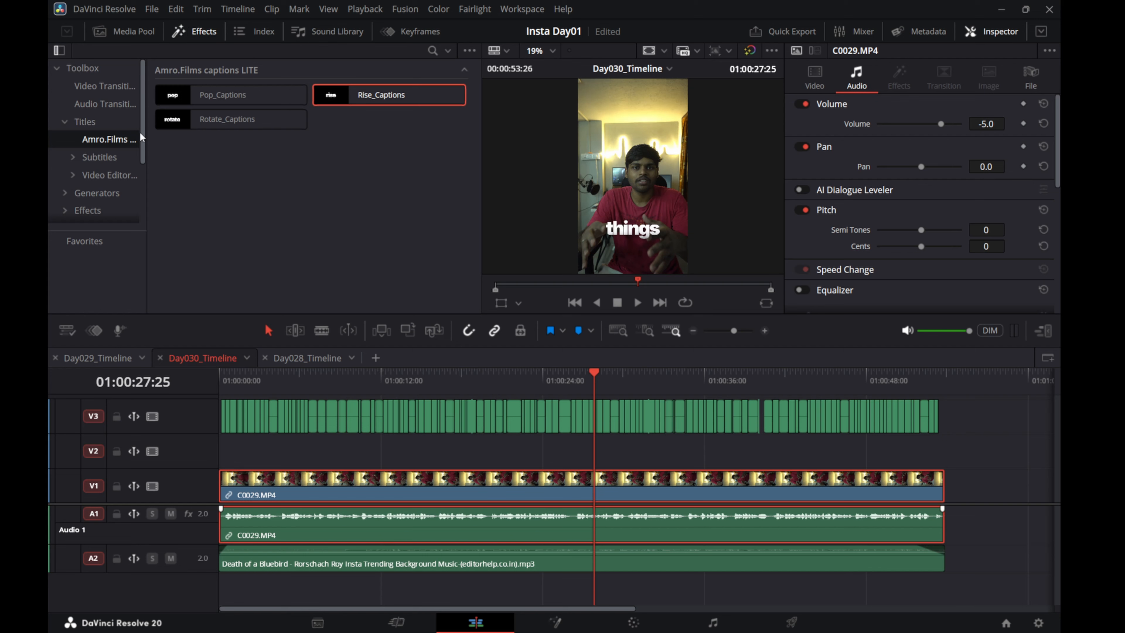
scroll(72, 174, down, 1)
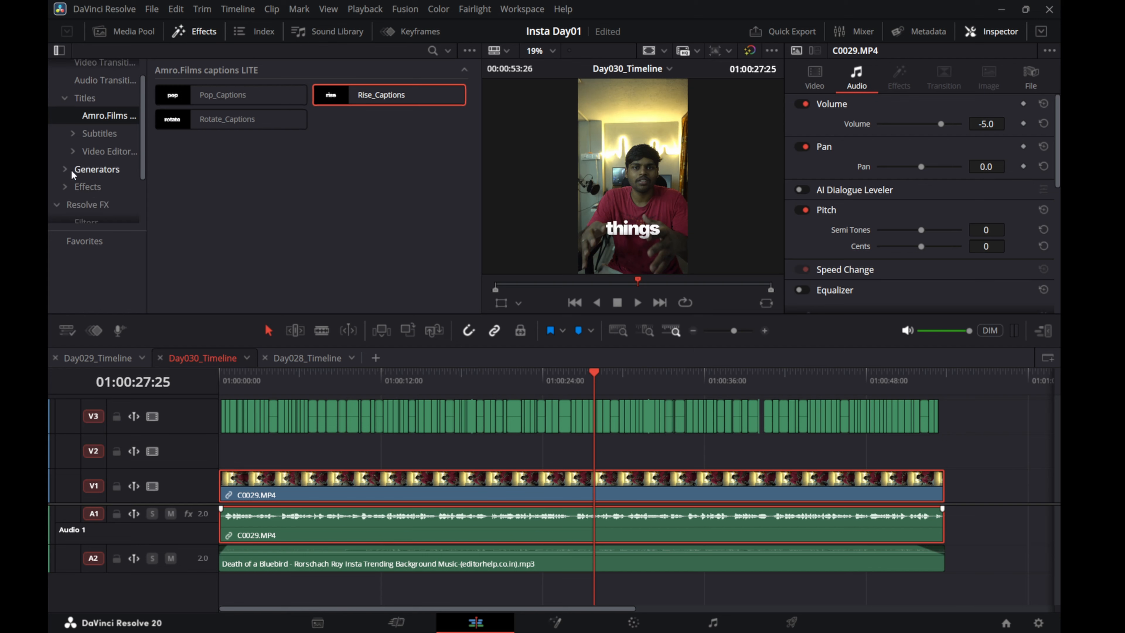
scroll(72, 174, down, 3)
click(88, 209)
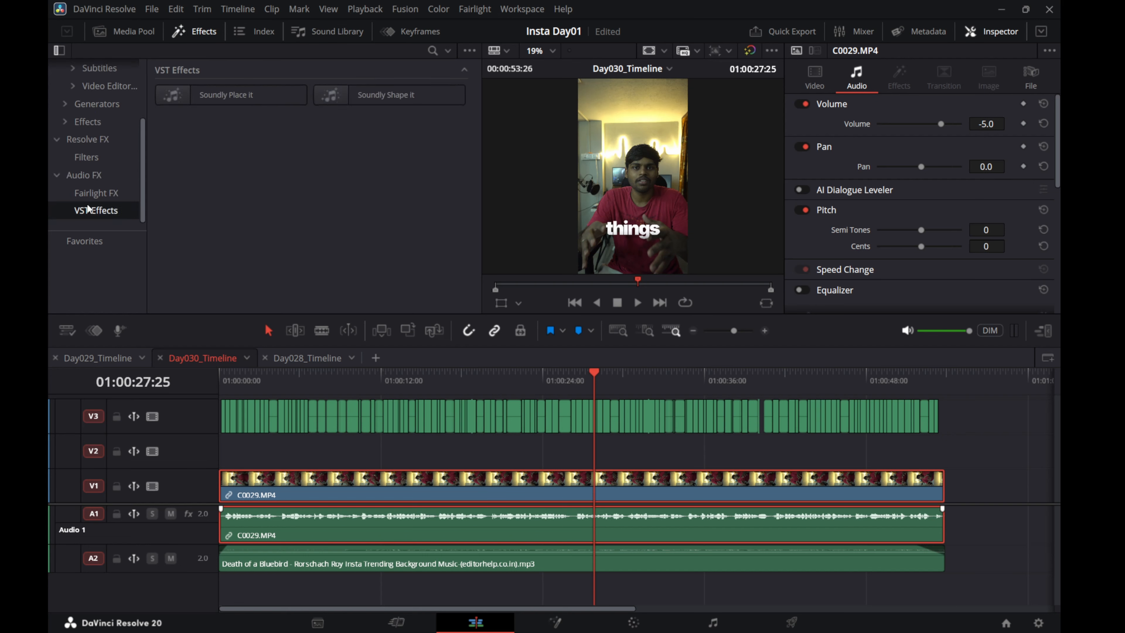
drag(208, 98, 442, 521)
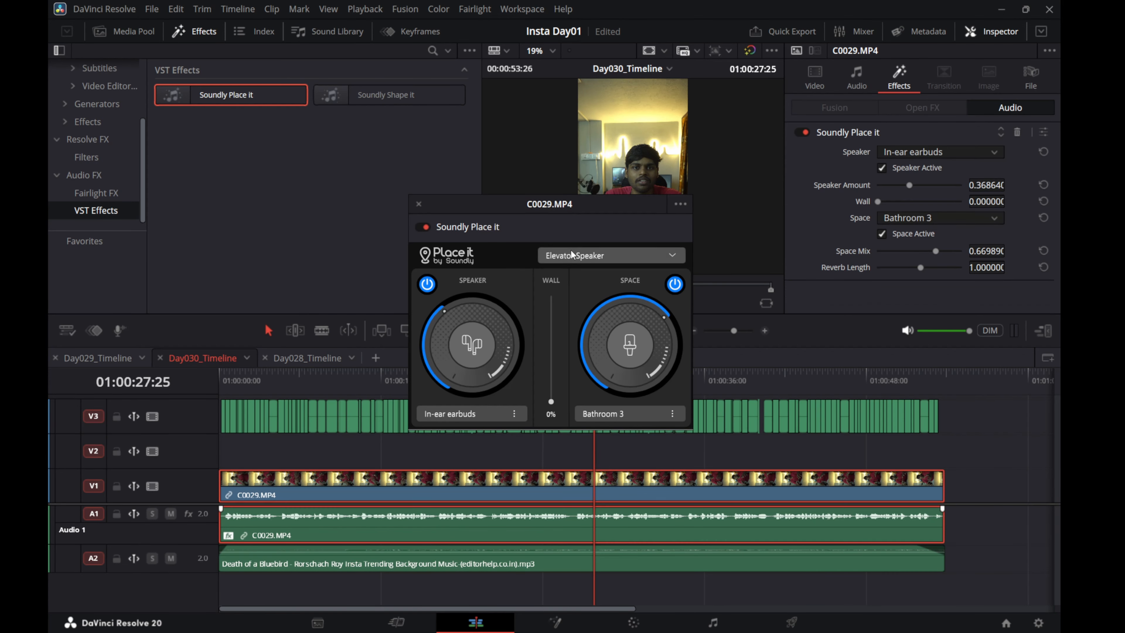
- Load the Room preset in Place it, with the speaker active and set to Boombox
click(572, 254)
click(572, 289)
click(427, 287)
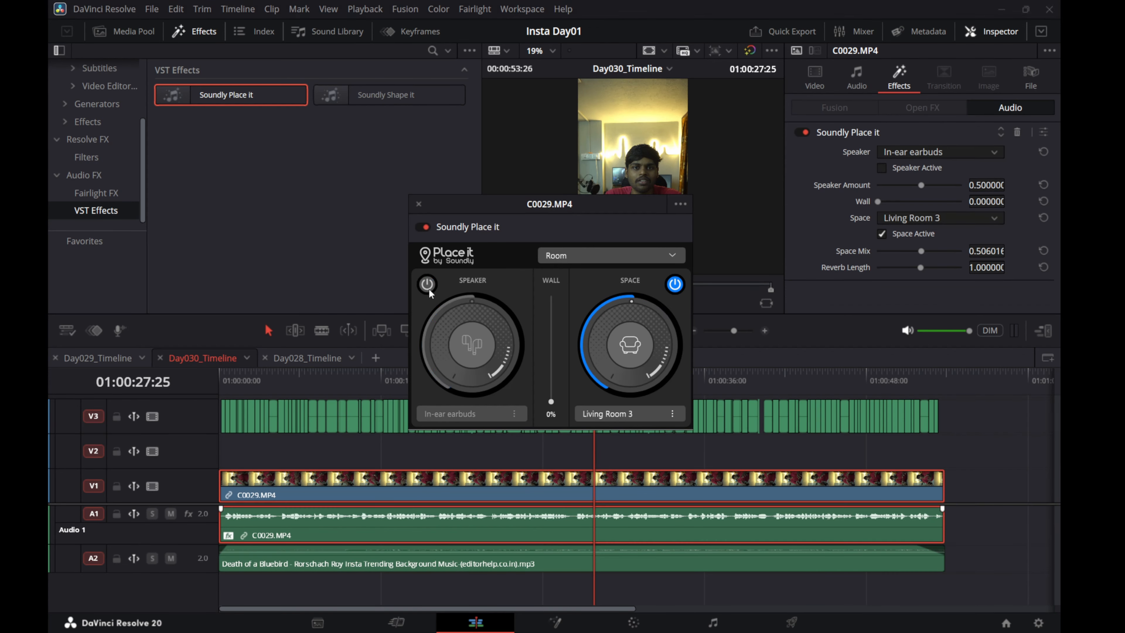
click(427, 284)
click(446, 413)
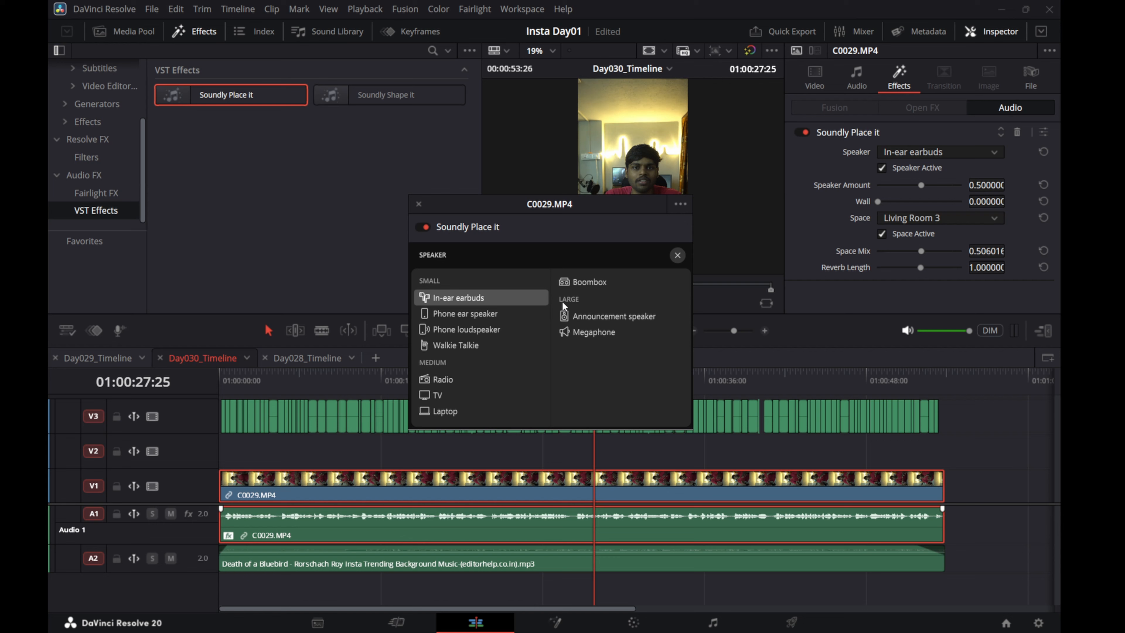
click(579, 283)
click(677, 254)
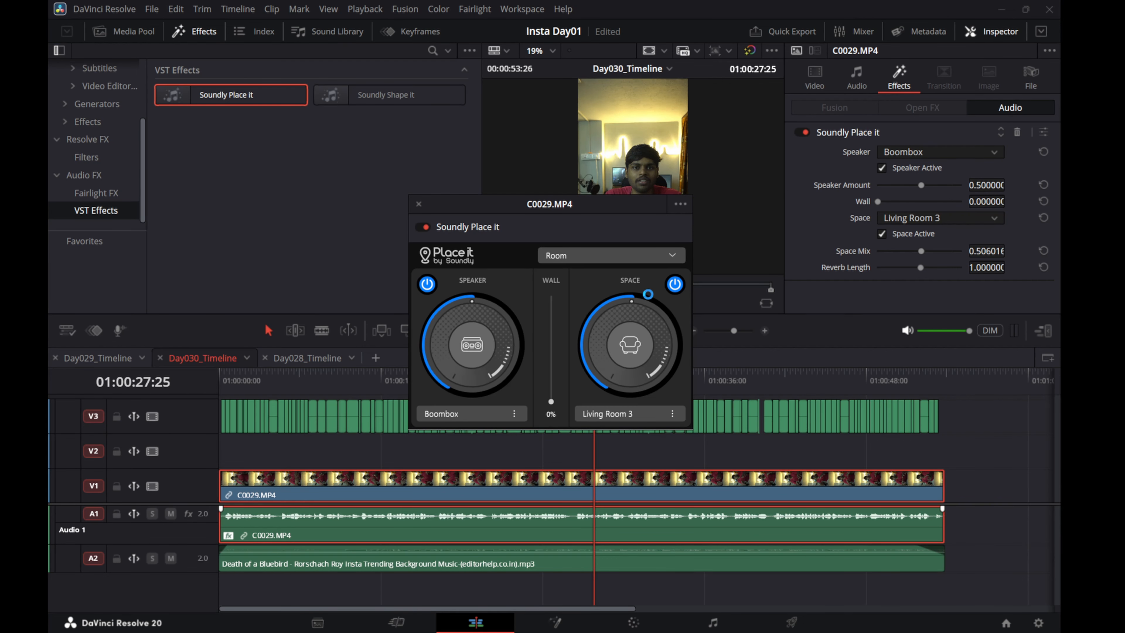
- Audition the dialogue and lower the Living Room 3 space mix to about 0.36 and the Boombox speaker amount to about 0.37
drag(569, 214, 388, 172)
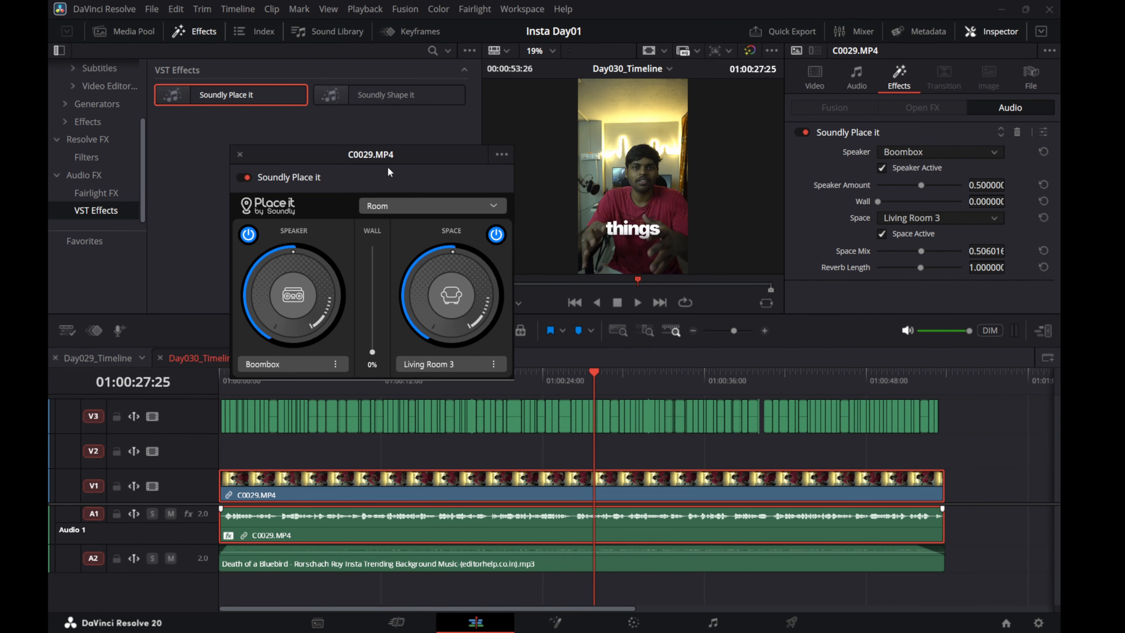
drag(432, 380, 420, 380)
key(space)
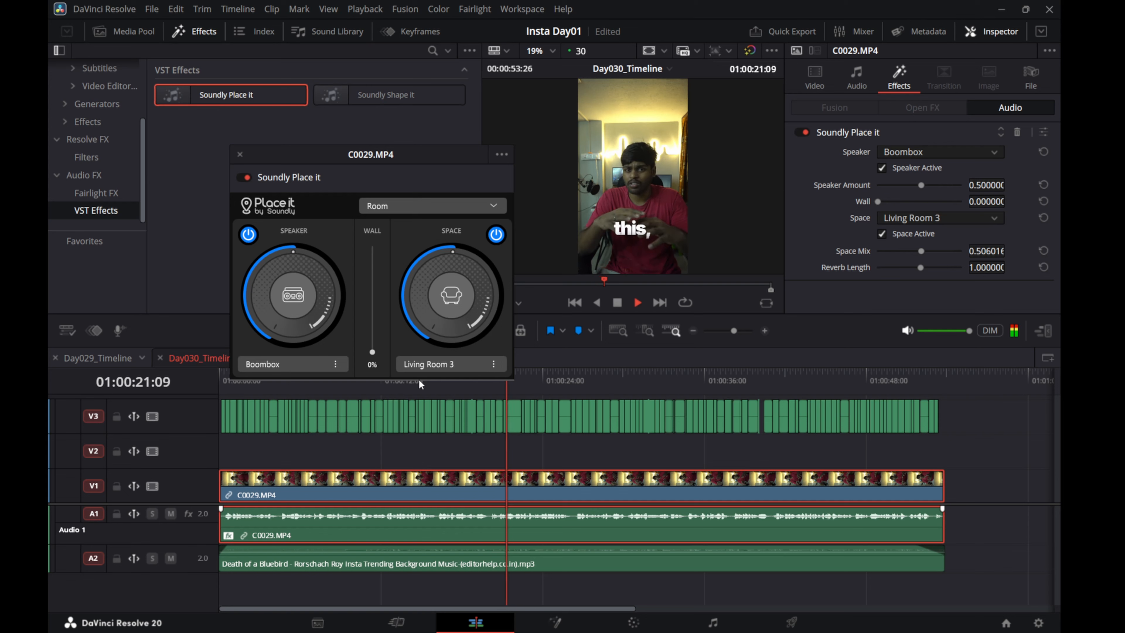
key(space)
drag(432, 258, 415, 280)
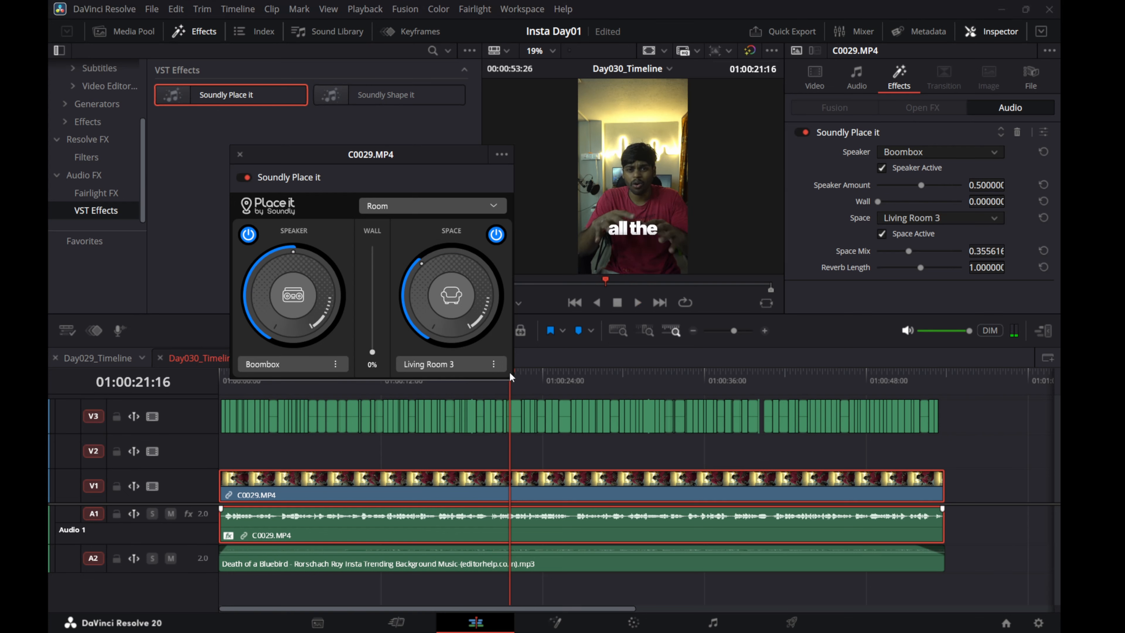
drag(293, 251, 228, 212)
- Play back the treated dialogue from about the 10-second mark with the Place it settings moved clear of the timeline
drag(362, 159, 294, 88)
drag(501, 368, 366, 369)
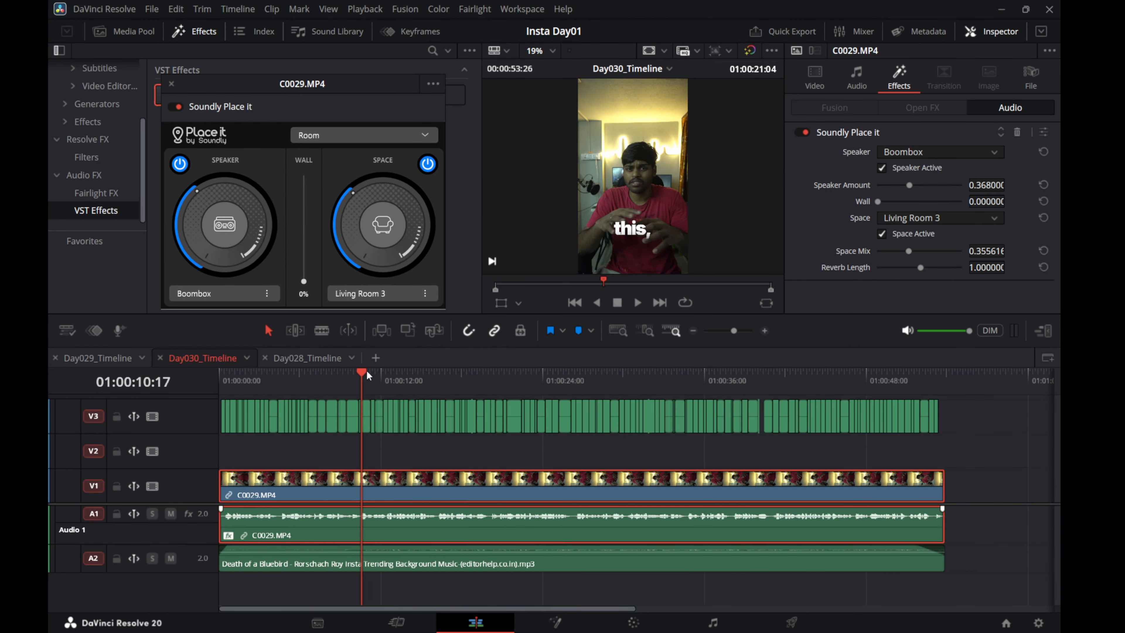
key(space)
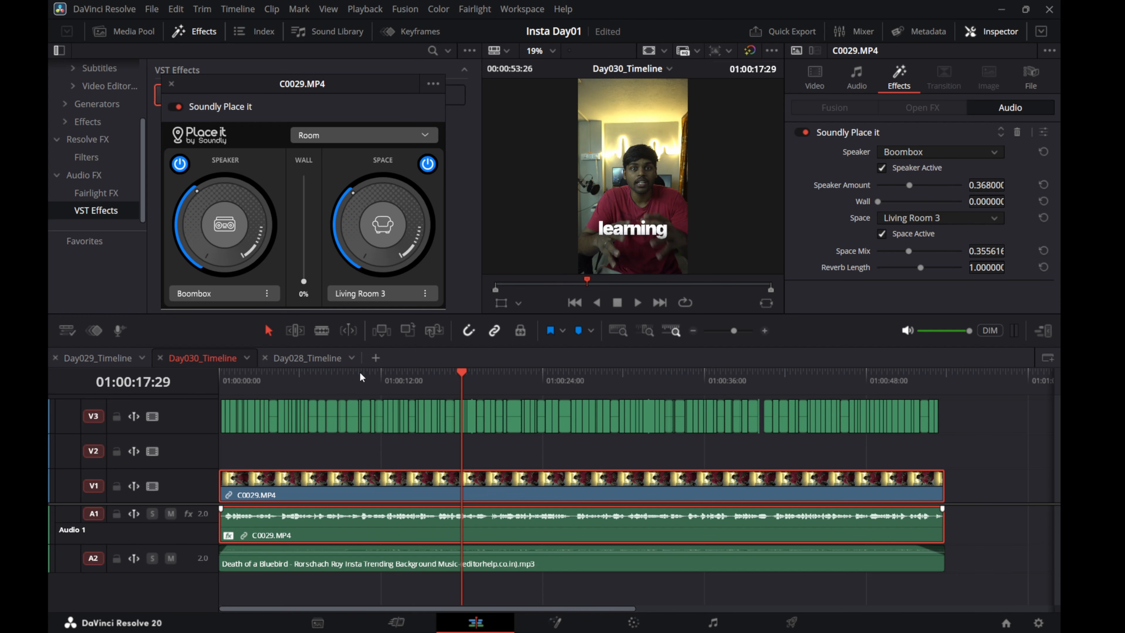
click(390, 370)
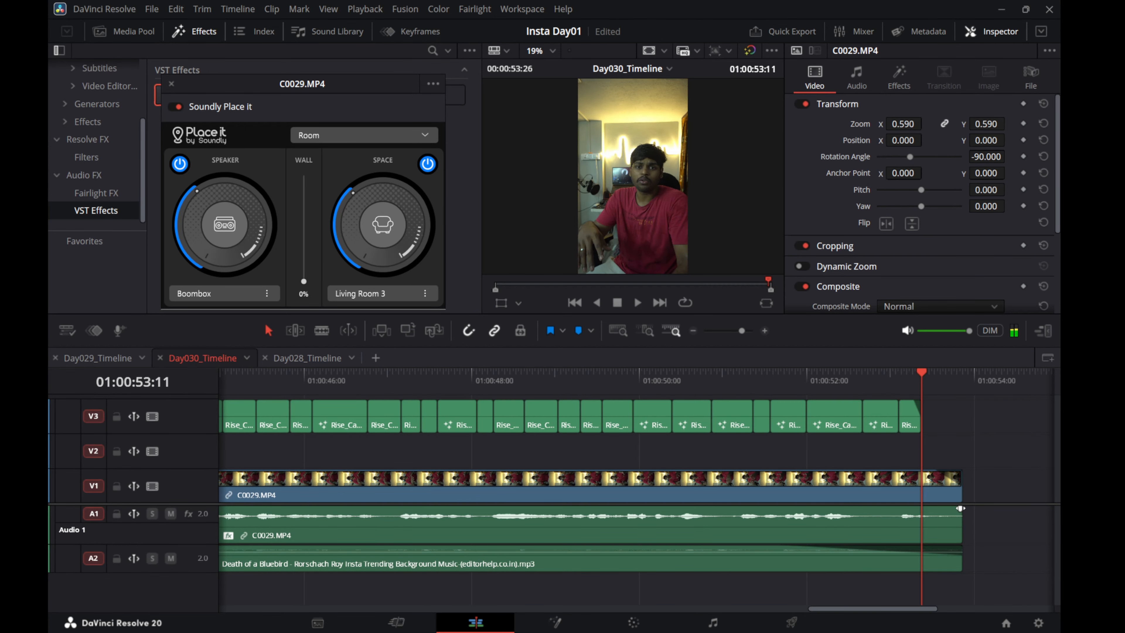
- Add a short audio fade-out at the end of the C0029.MP4 dialogue clip on track A1
drag(960, 508, 907, 509)
scroll(720, 475, right, 6)
scroll(718, 475, left, 6)
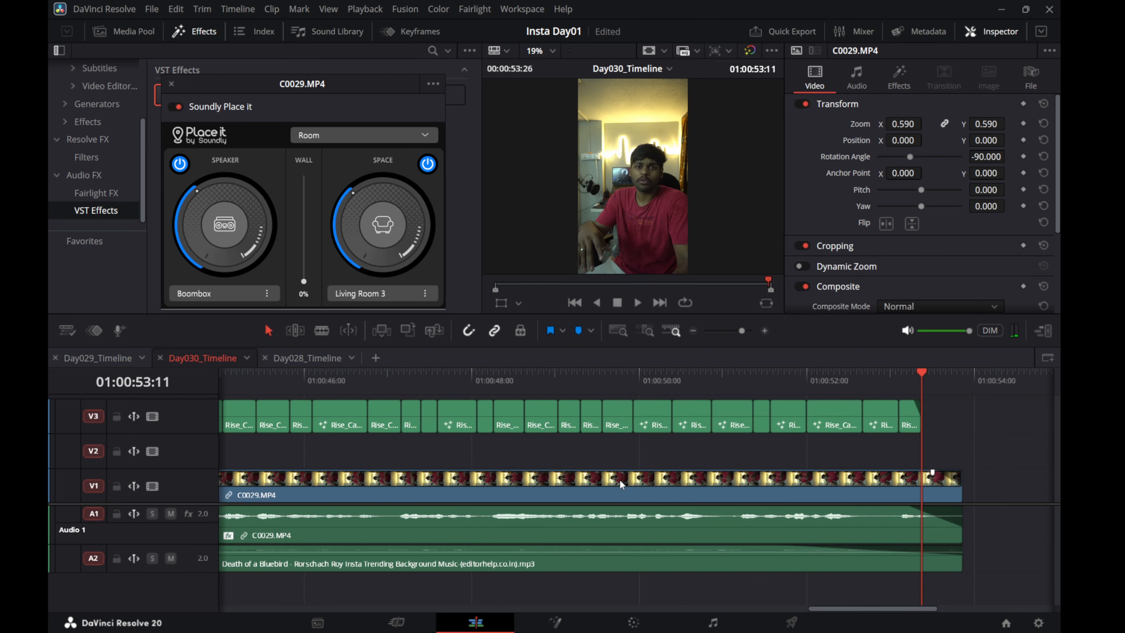
scroll(620, 483, down, 5)
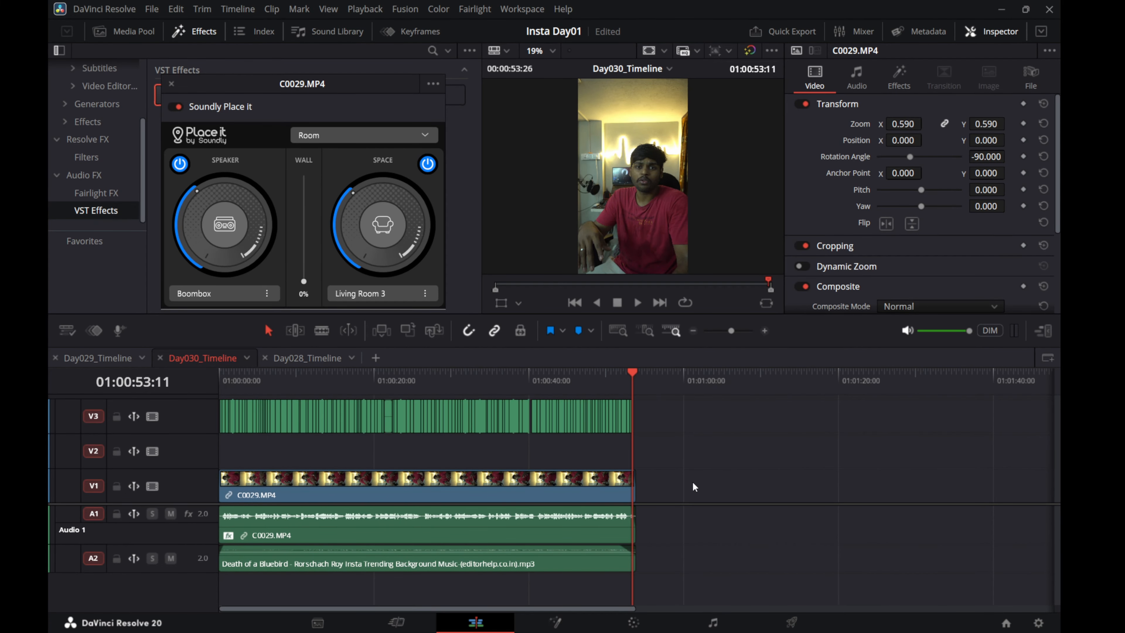
- Play the finished mix from the start of the timeline and close the Place it settings
drag(276, 370, 185, 369)
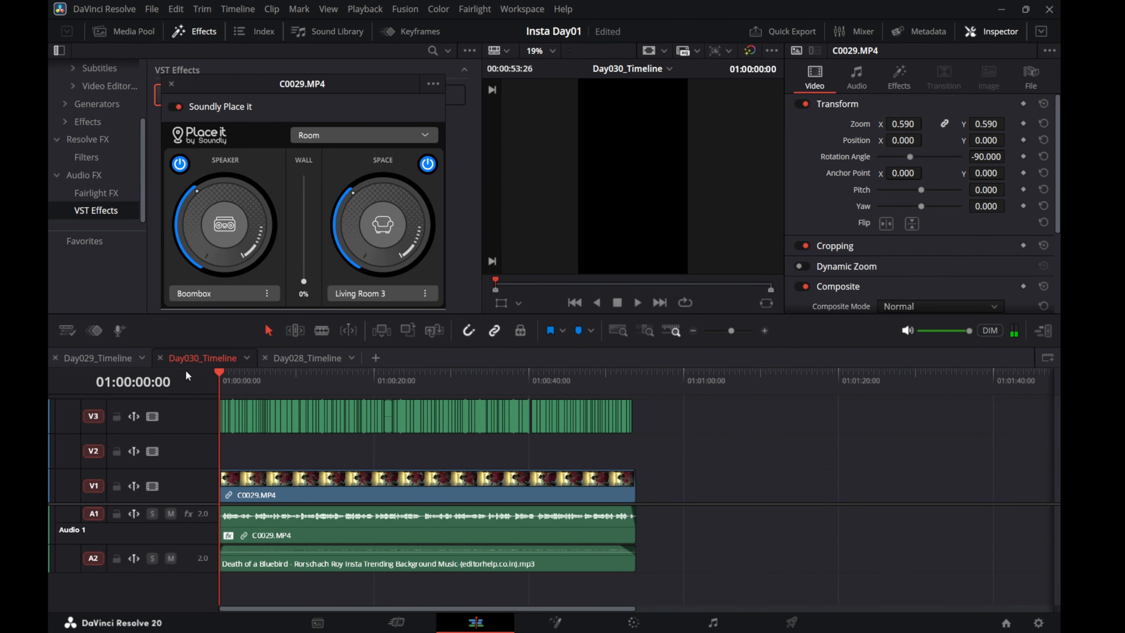
key(space)
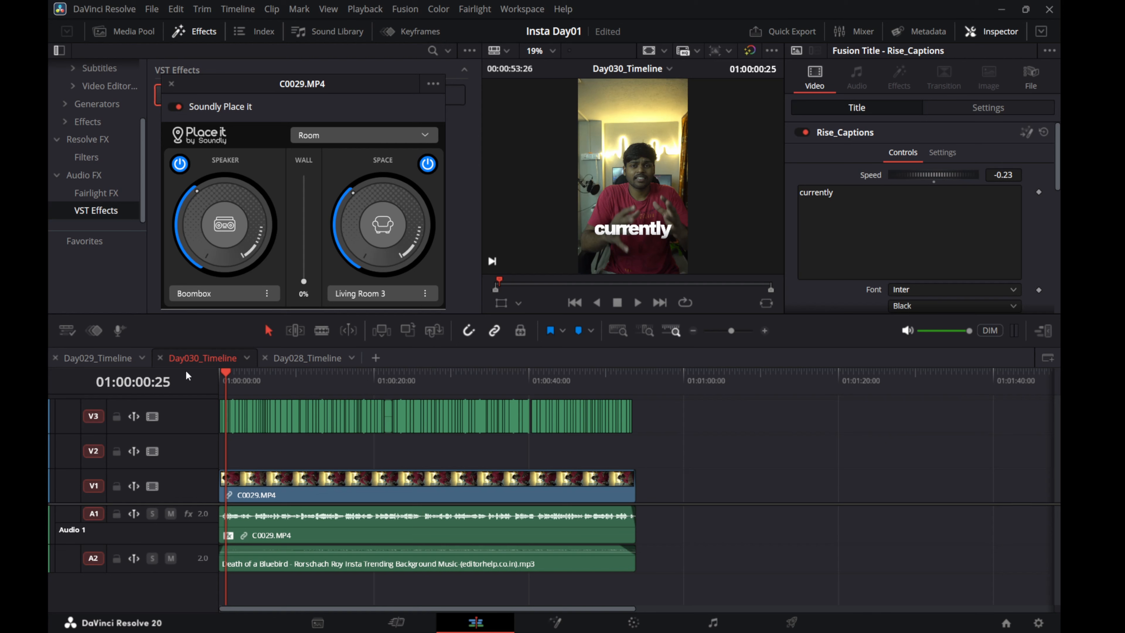
click(171, 84)
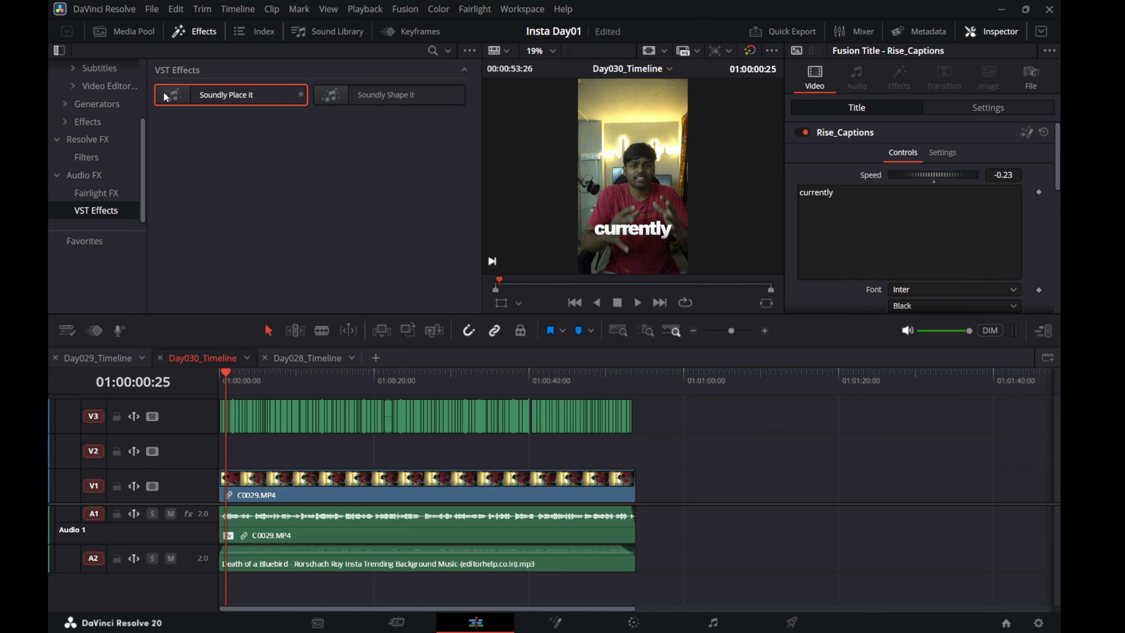
drag(221, 369, 237, 375)
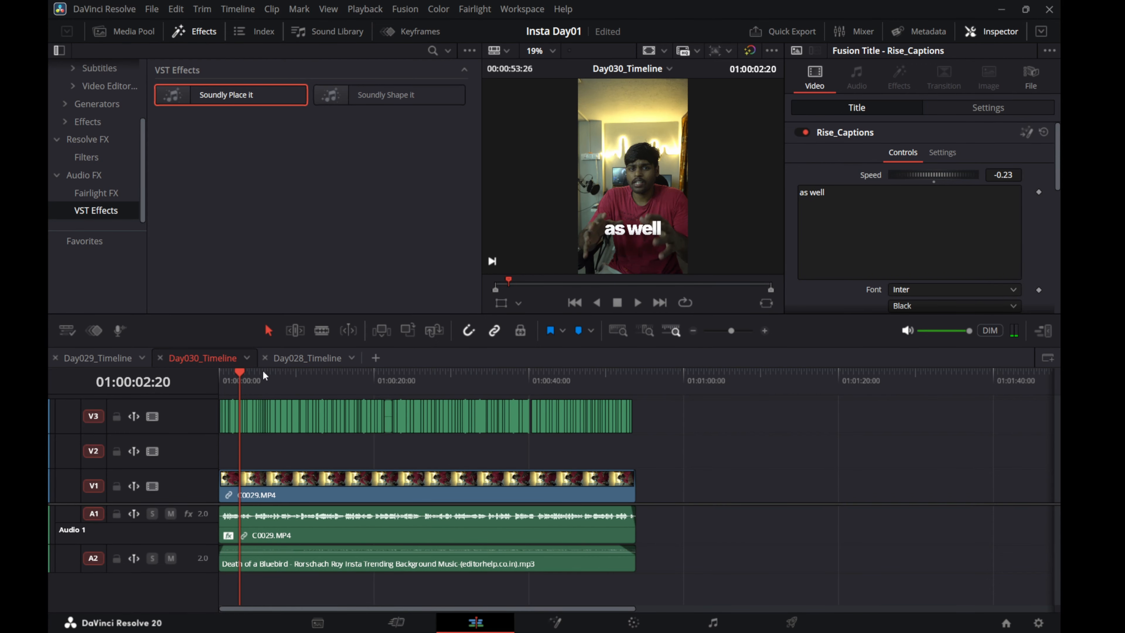
- Open the Deliver page for the Day030 timeline and set the render's file name to Day030_Render
click(792, 622)
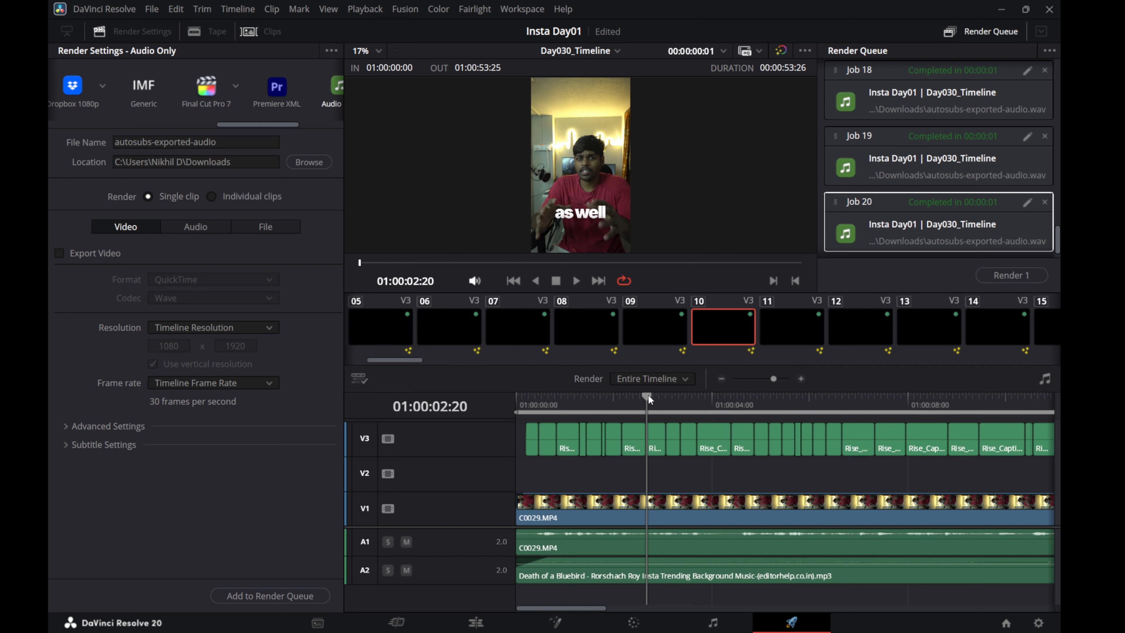
drag(648, 395, 514, 400)
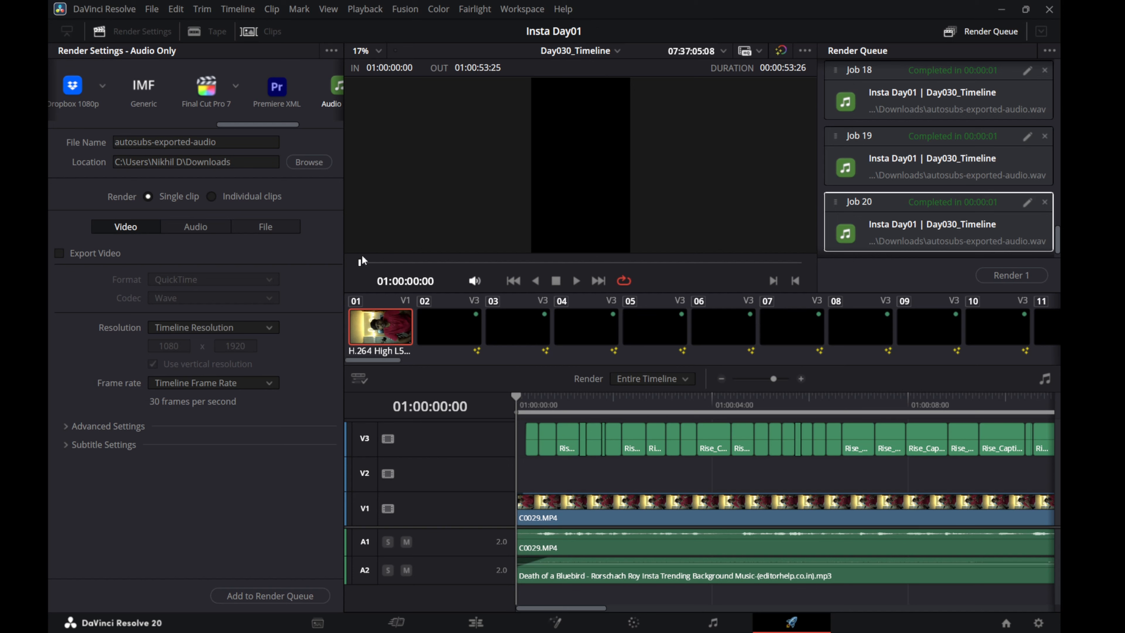
click(243, 142)
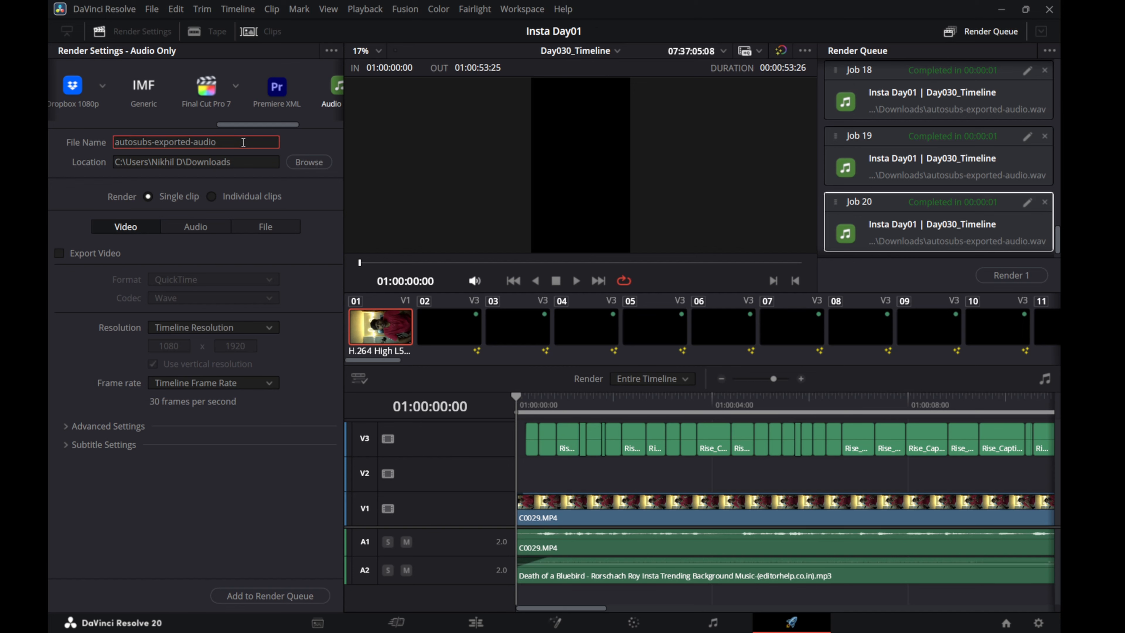
key(ctrl+a)
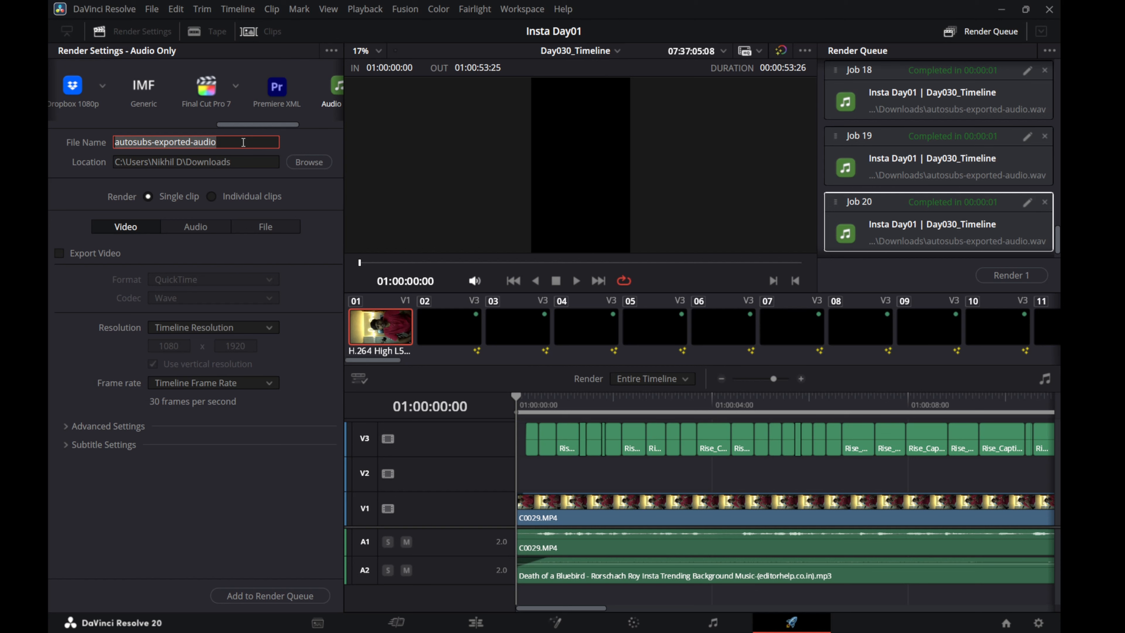
text(Day)
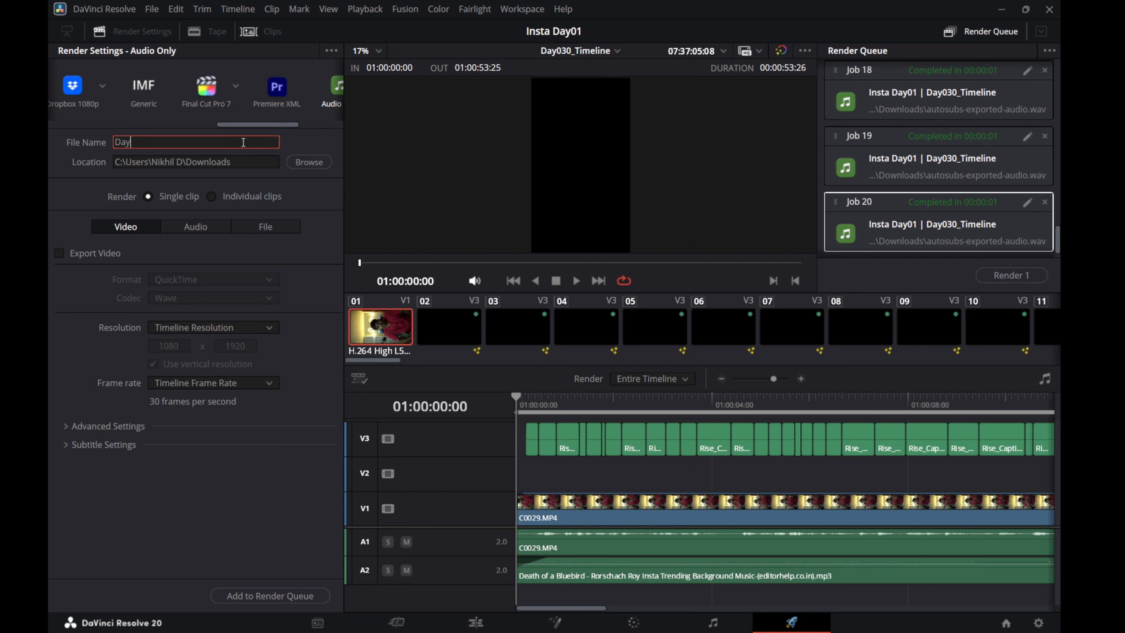
text(030_Render)
- Set the render location to the Final_Videos folder
click(309, 162)
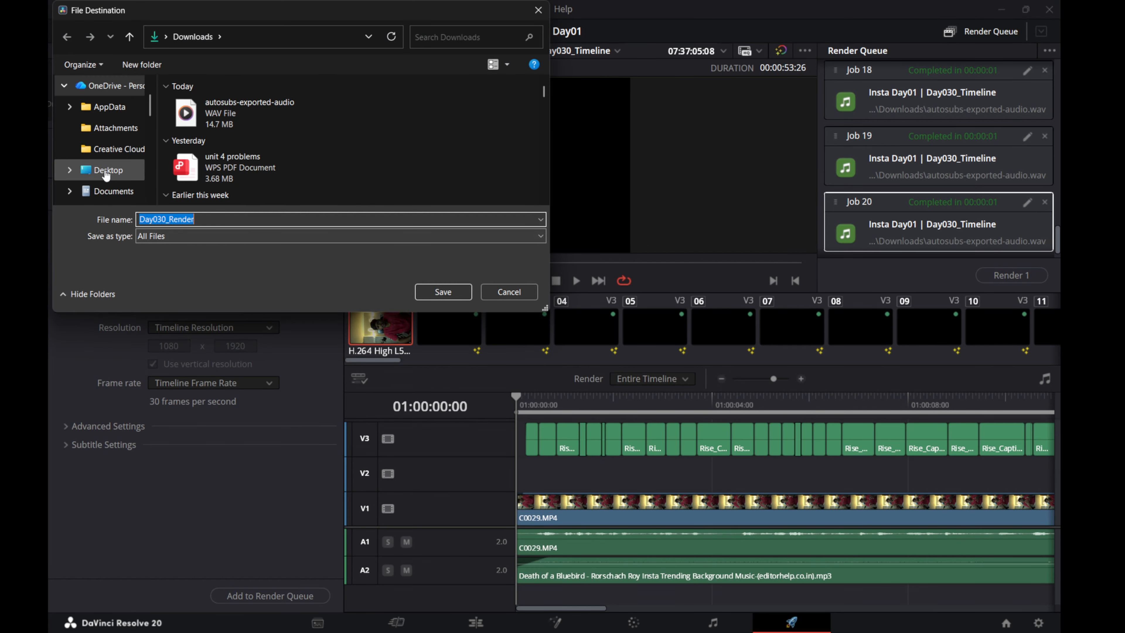
scroll(106, 160, down, 6)
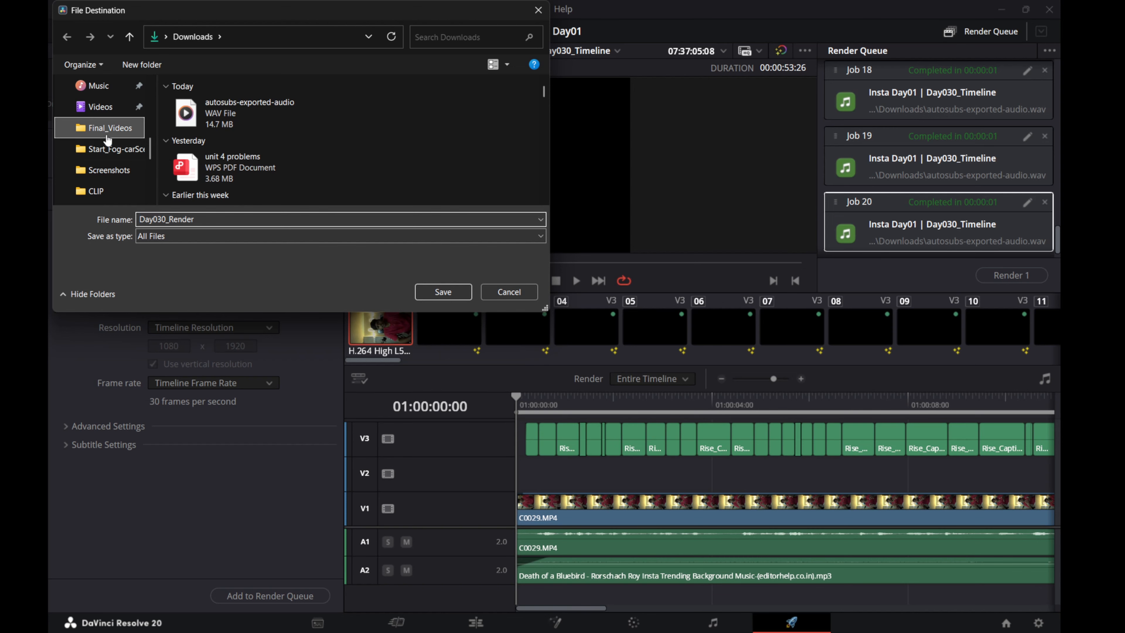
click(106, 127)
click(441, 292)
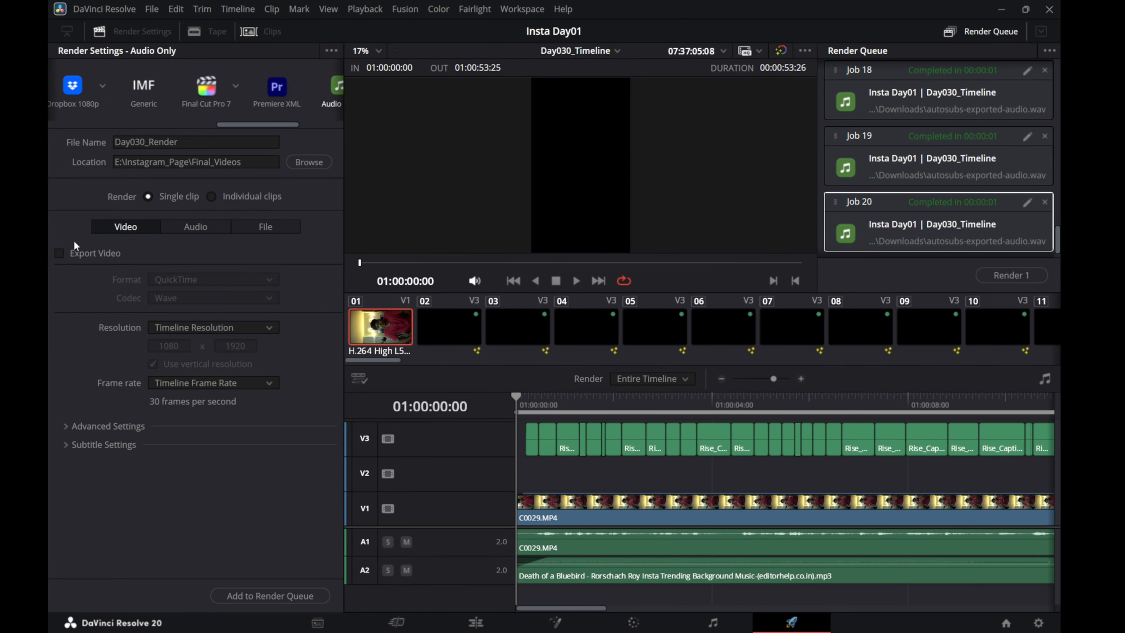
- Enable video export for the render and check the available formats, keeping QuickTime
click(59, 253)
scroll(187, 325, down, 1)
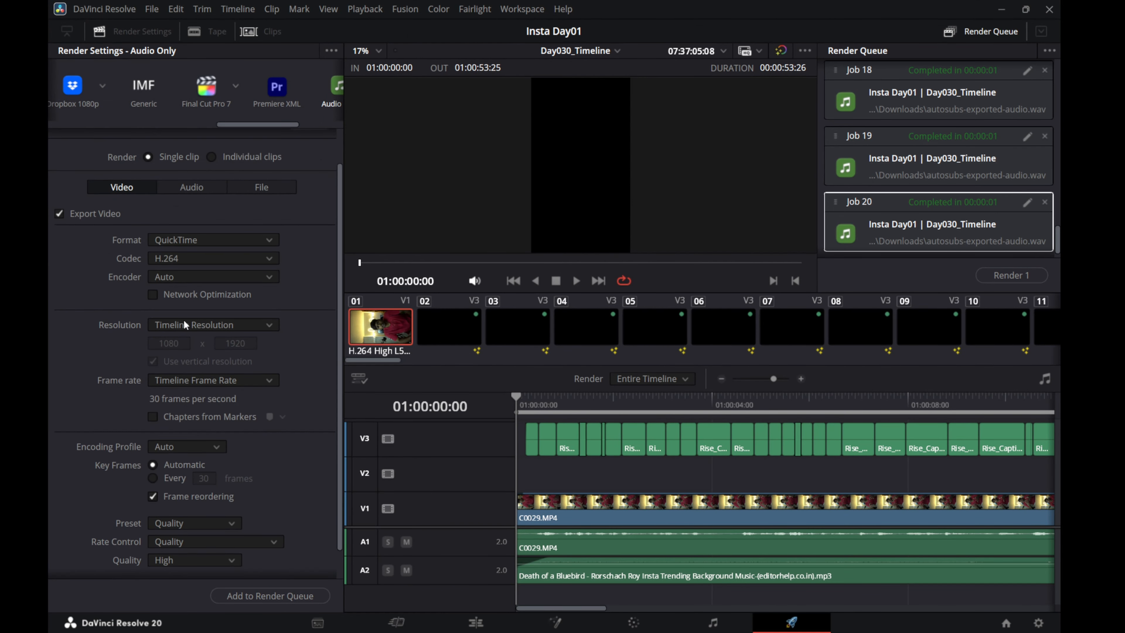
click(175, 243)
click(176, 243)
click(176, 243)
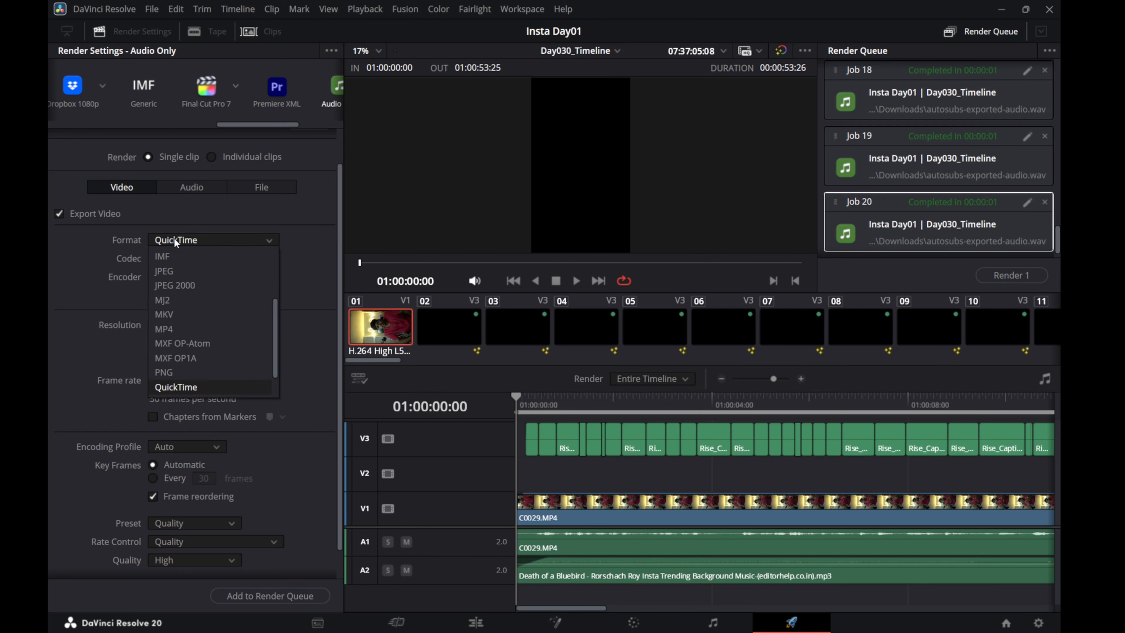
scroll(188, 340, up, 3)
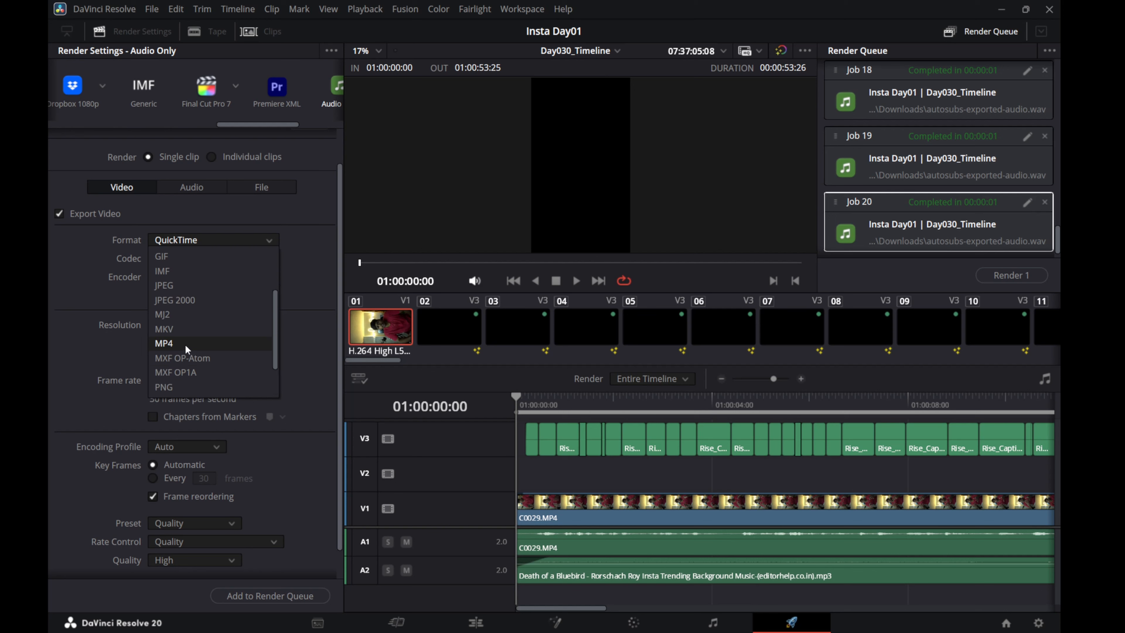
scroll(189, 340, down, 2)
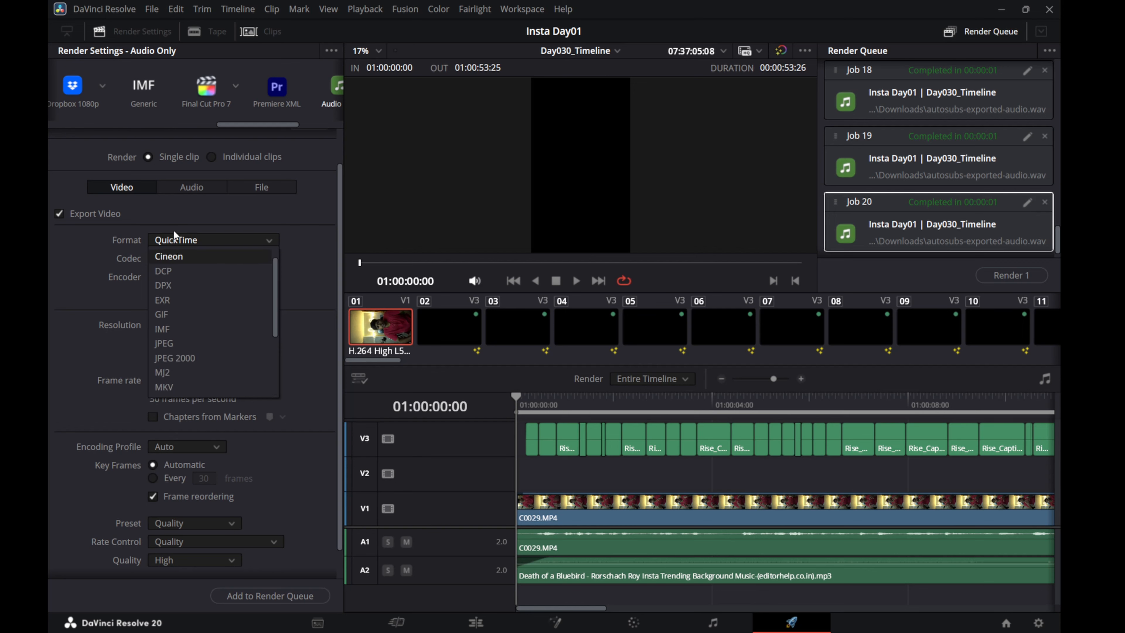
click(171, 239)
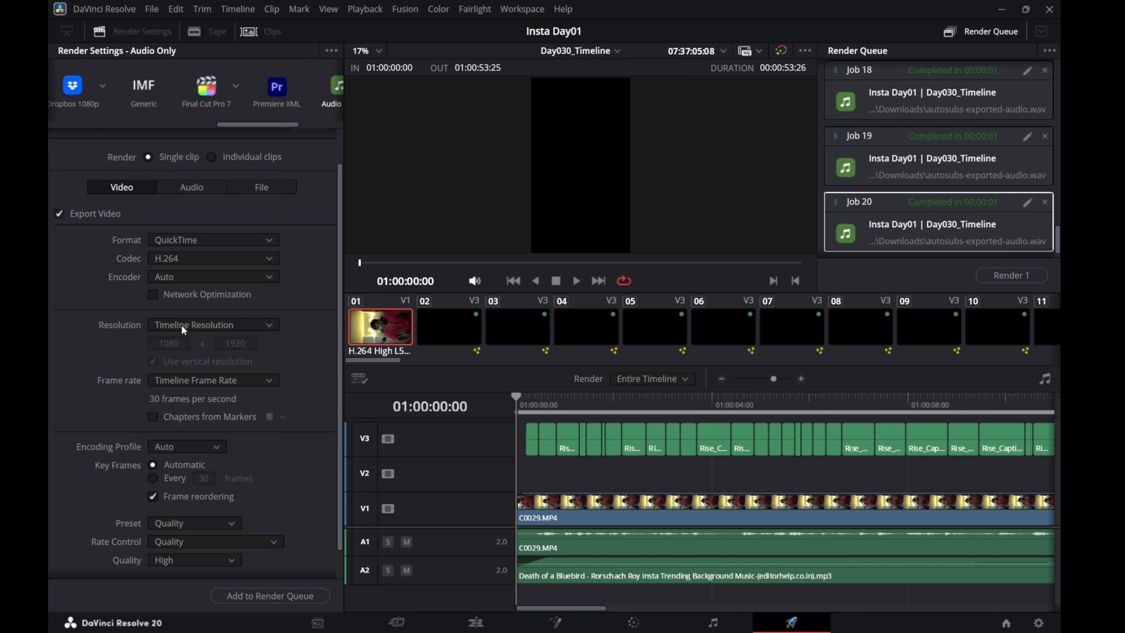
- Check the video encoding's preset, rate control and quality options, keeping the preset and rate control on Quality and the quality on High
click(162, 524)
click(162, 524)
click(180, 541)
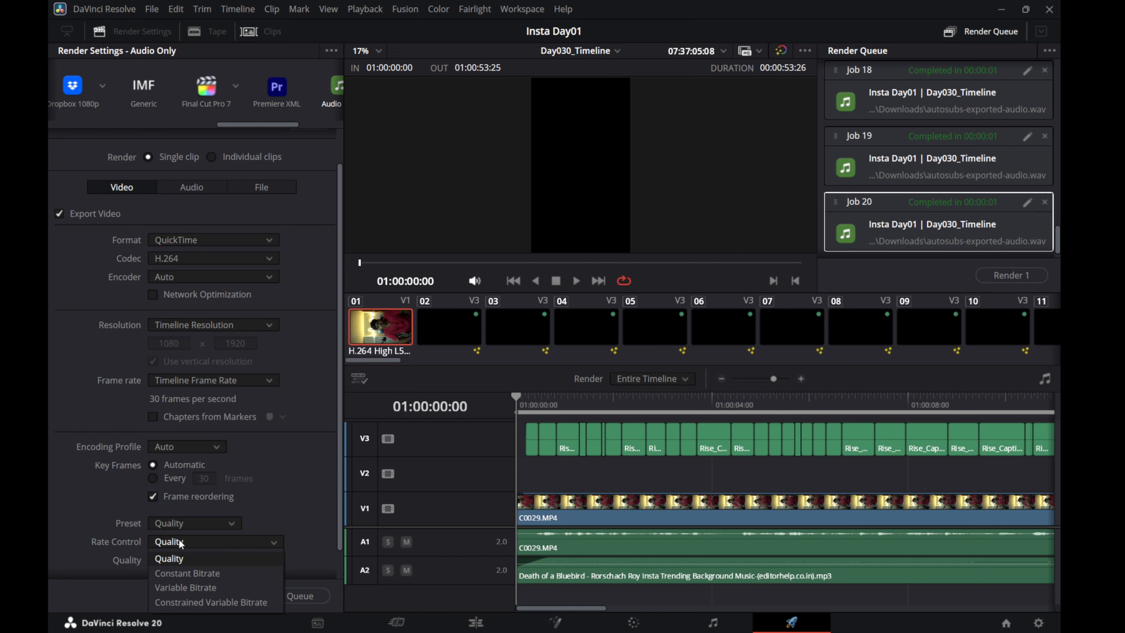
click(173, 558)
click(169, 563)
click(170, 563)
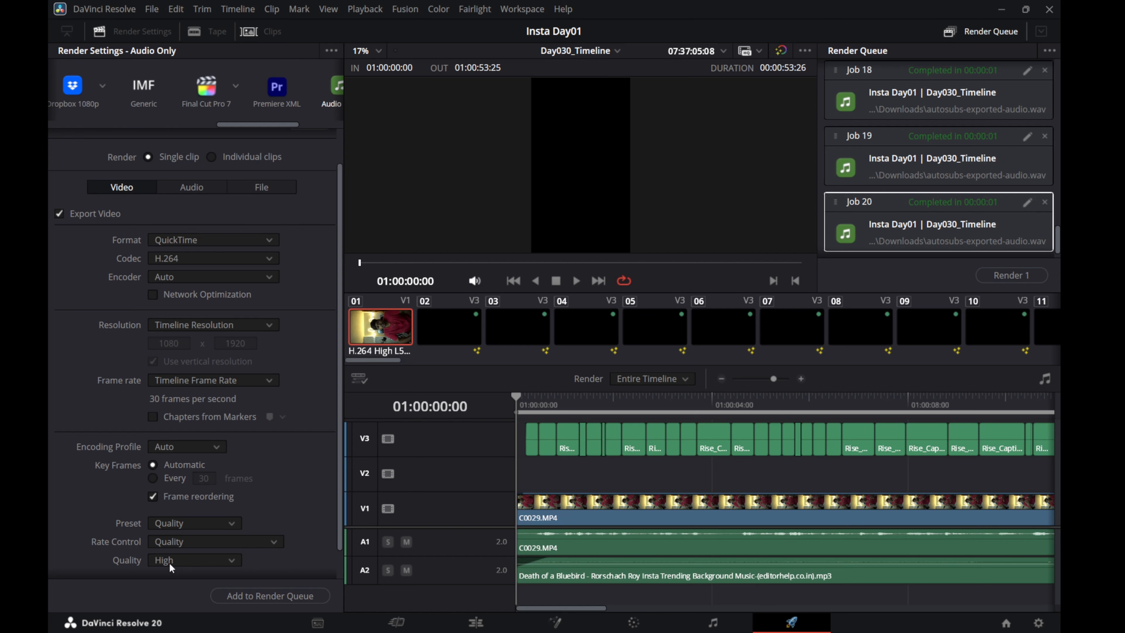
- Set the render's audio codec to MP3
click(182, 187)
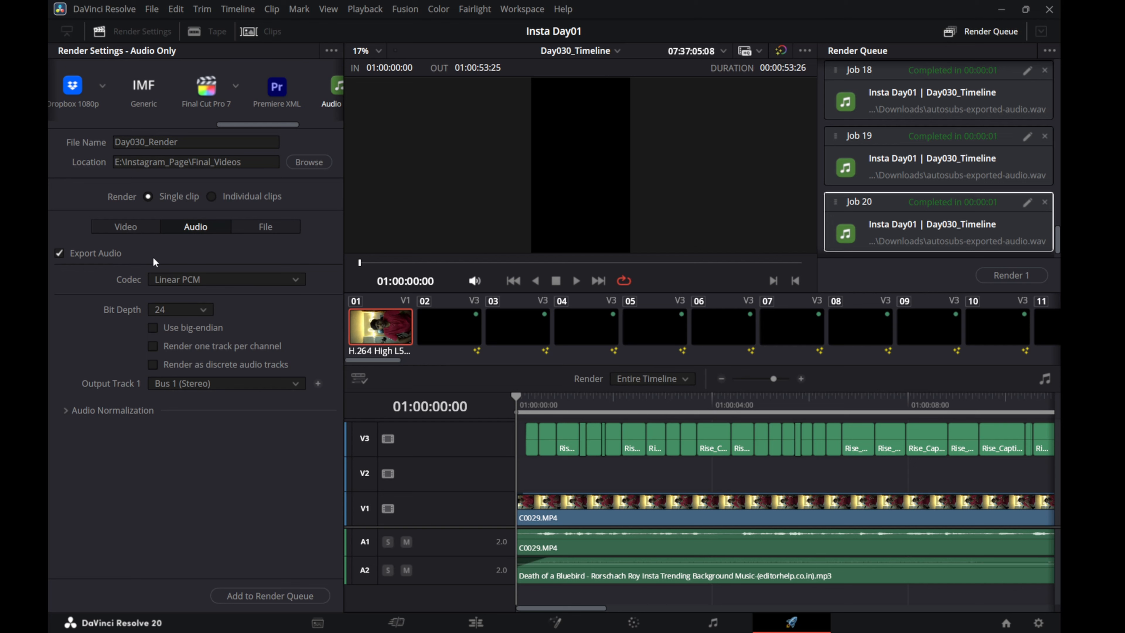
click(177, 279)
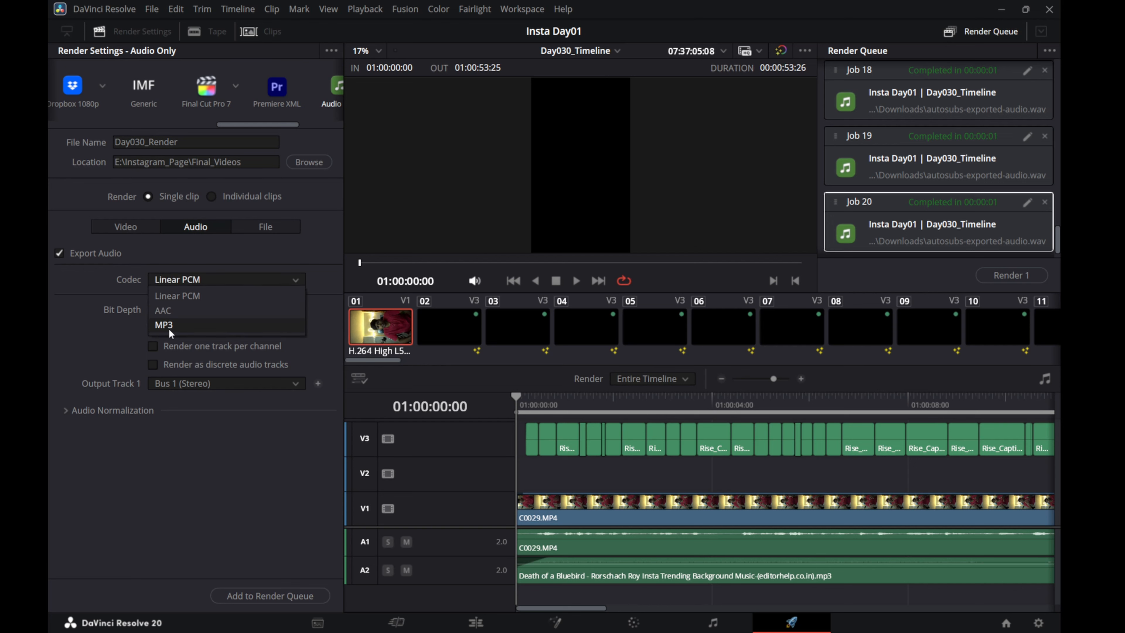
click(169, 326)
click(177, 279)
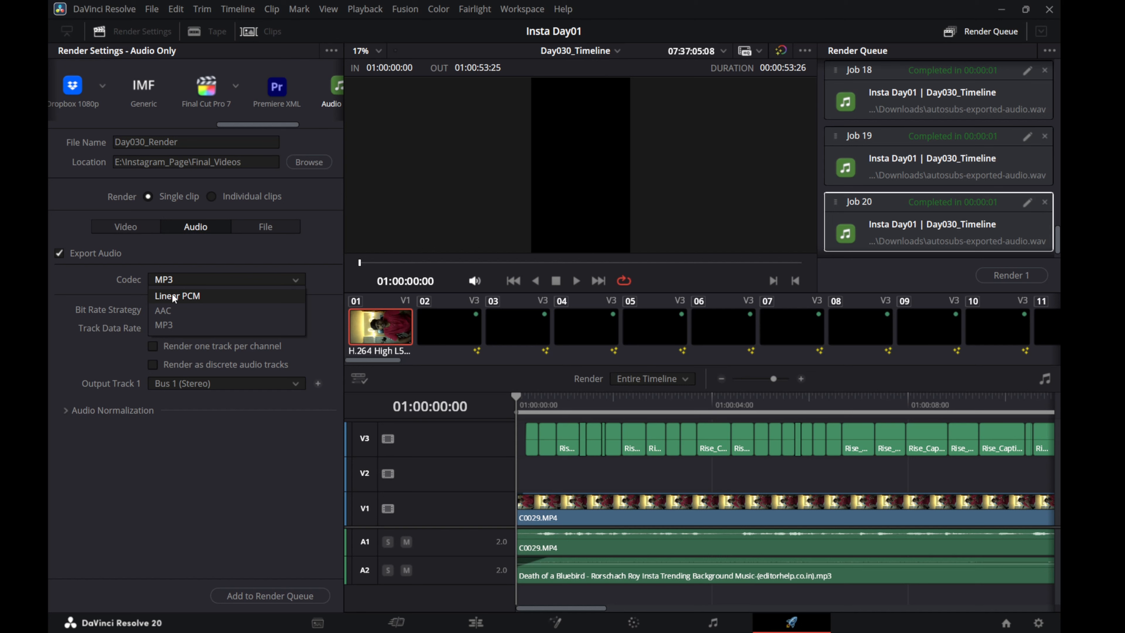
click(165, 326)
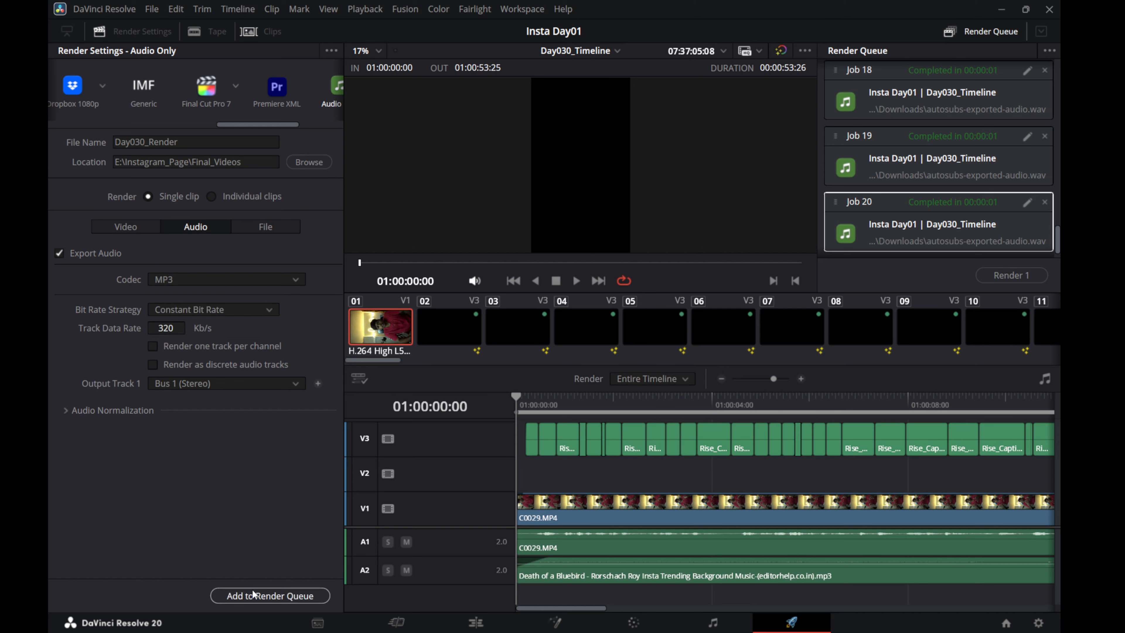
- Add the Day030_Render job to the render queue and start rendering it
click(270, 595)
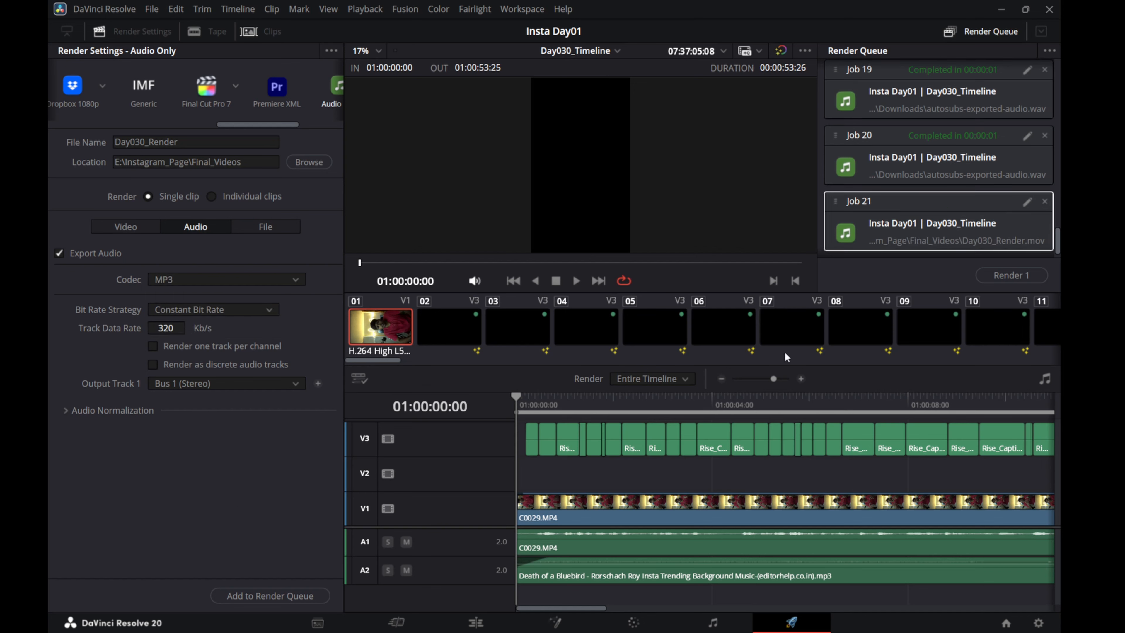
click(1009, 274)
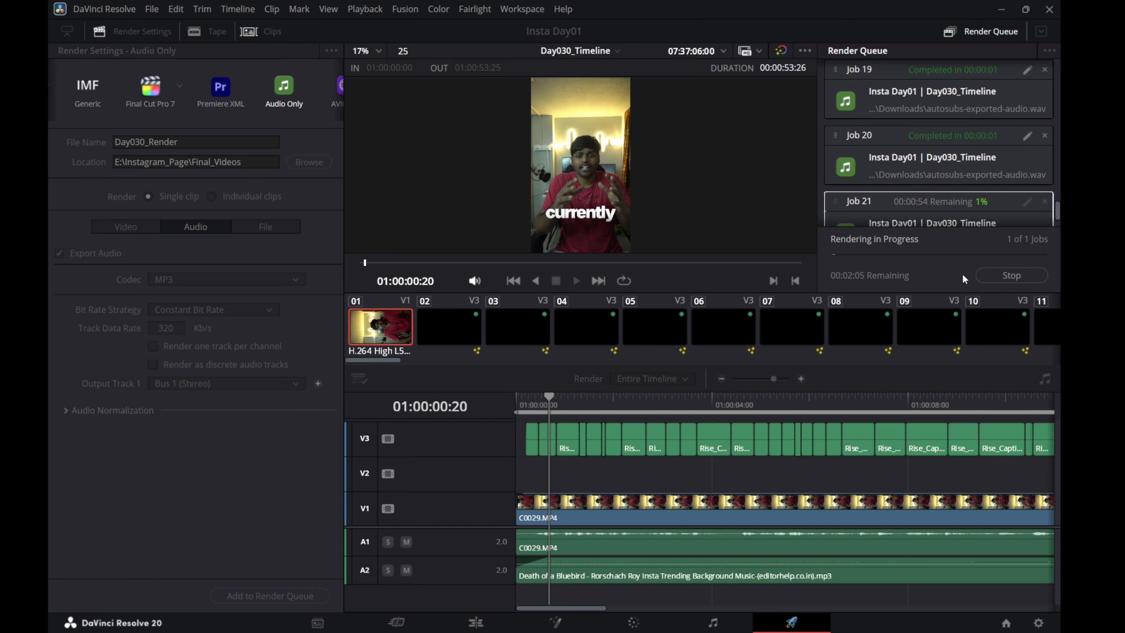